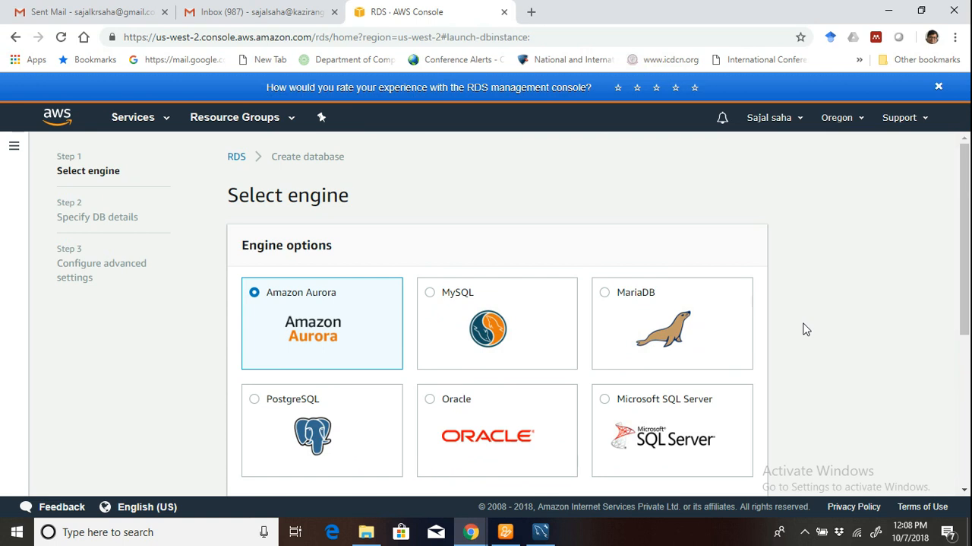
Select MySQL as the database engine, enable only options eligible for the RDS Free Usage Tier, and continue to the DB details.
{"action": "scroll", "coordinate": [806, 329], "scroll_direction": "down", "scroll_amount": 1}
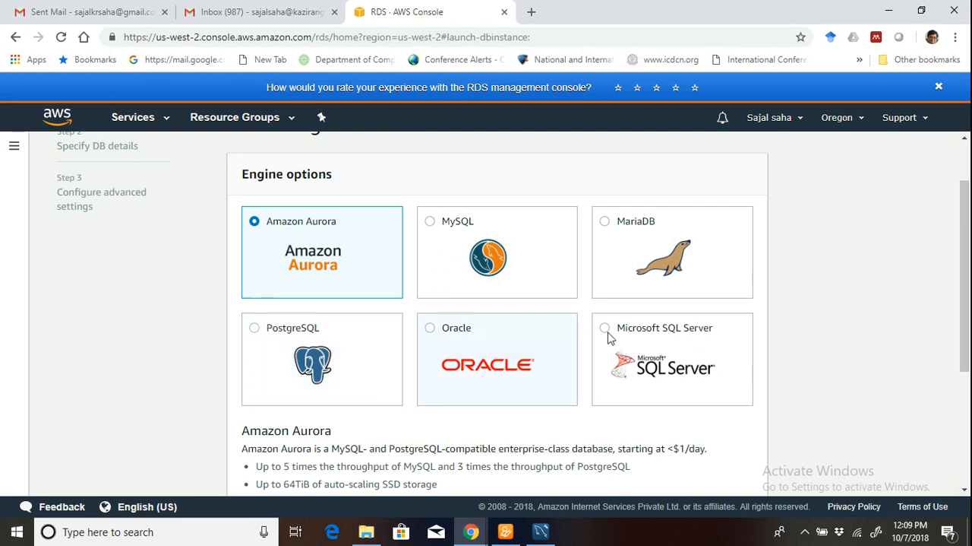
{"action": "left_click", "coordinate": [446, 221]}
{"action": "scroll", "coordinate": [816, 312], "scroll_direction": "down", "scroll_amount": 2}
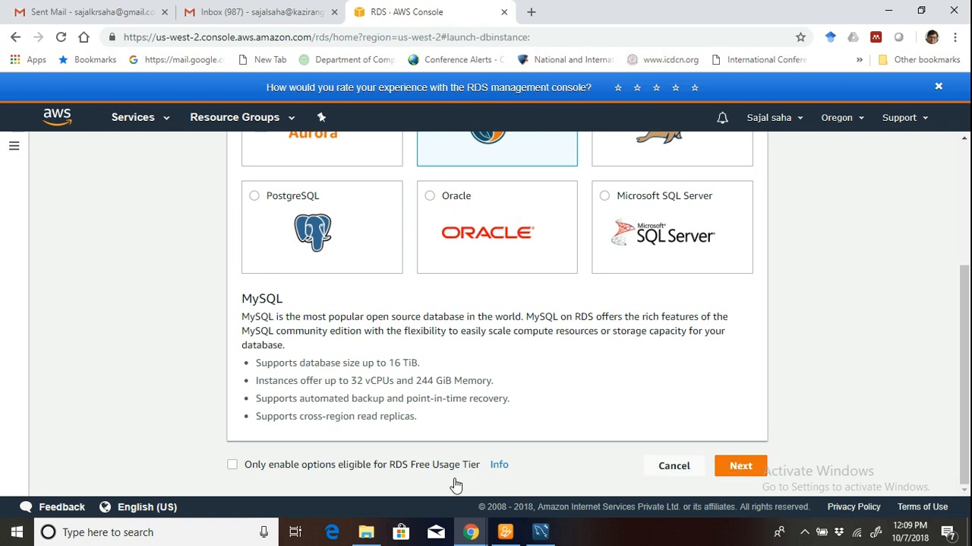
{"action": "left_click", "coordinate": [232, 466]}
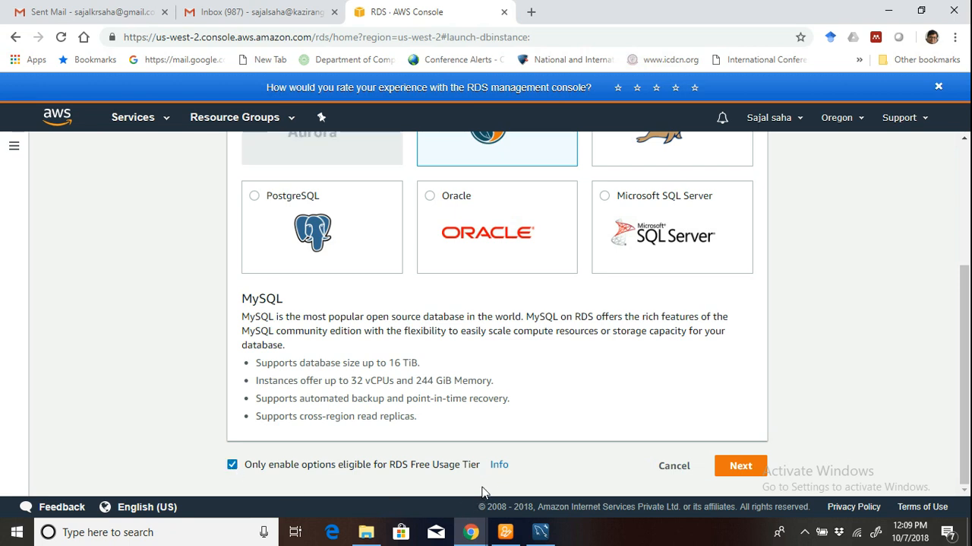
{"action": "left_click", "coordinate": [727, 469]}
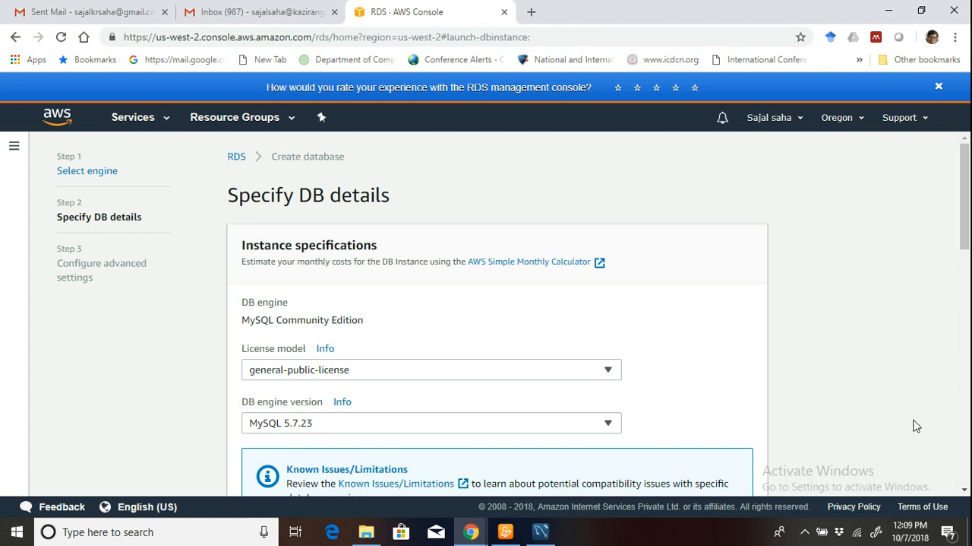
Enter a DB instance identifier made of the owner's first name plus "mysql2" and set the master username to "user".
{"action": "scroll", "coordinate": [851, 414], "scroll_direction": "down", "scroll_amount": 1}
{"action": "scroll", "coordinate": [851, 414], "scroll_direction": "down", "scroll_amount": 2}
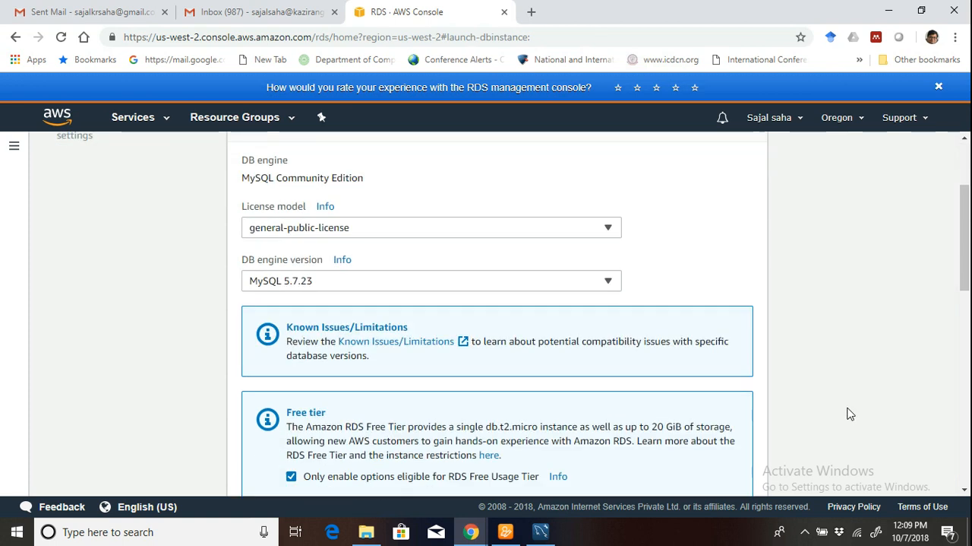
{"action": "scroll", "coordinate": [682, 302], "scroll_direction": "down", "scroll_amount": 5}
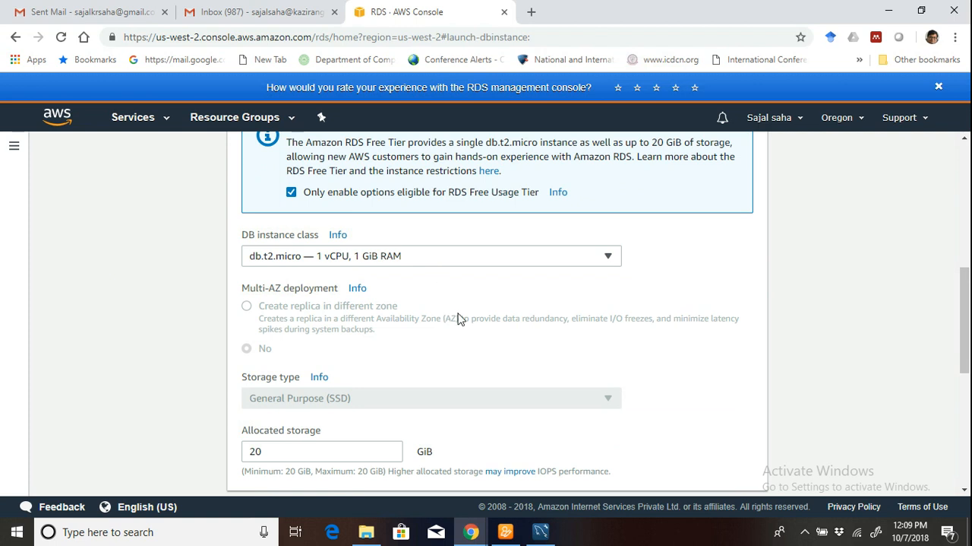
{"action": "scroll", "coordinate": [458, 317], "scroll_direction": "down", "scroll_amount": 4}
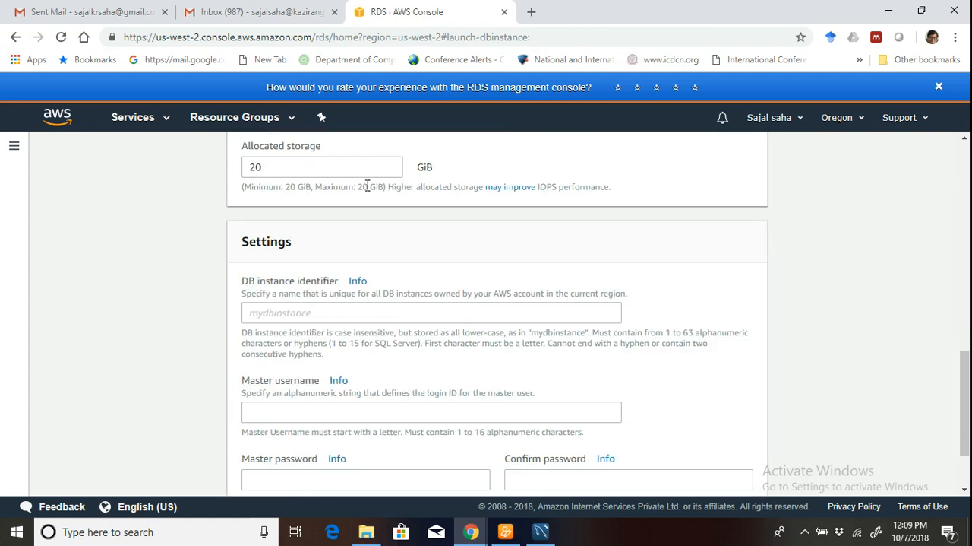
{"action": "scroll", "coordinate": [491, 271], "scroll_direction": "down", "scroll_amount": 2}
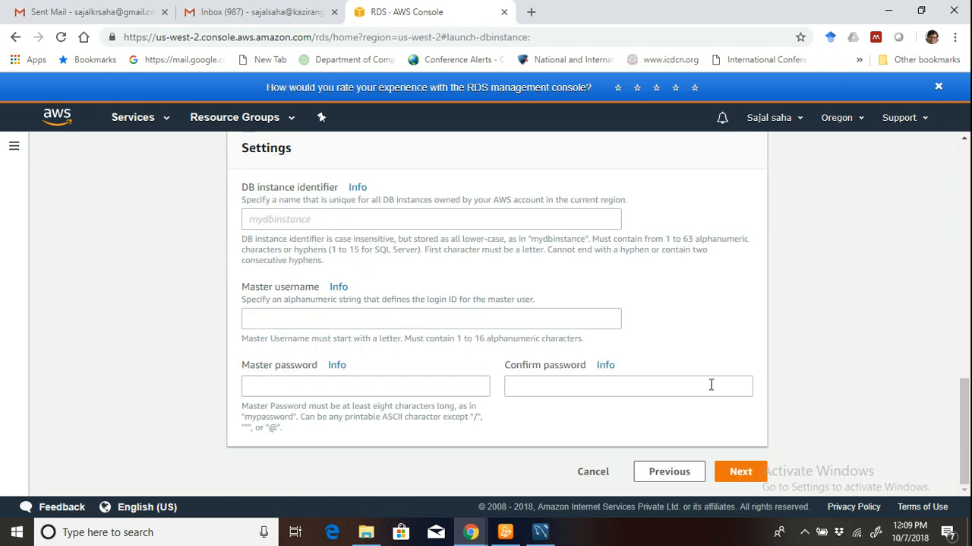
{"action": "scroll", "coordinate": [714, 393], "scroll_direction": "up", "scroll_amount": 1}
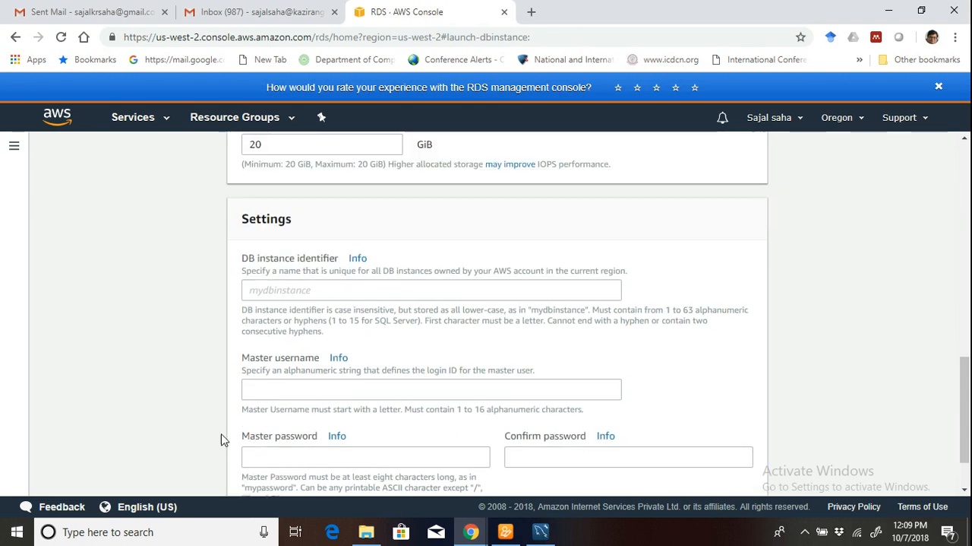
{"action": "left_click", "coordinate": [277, 291]}
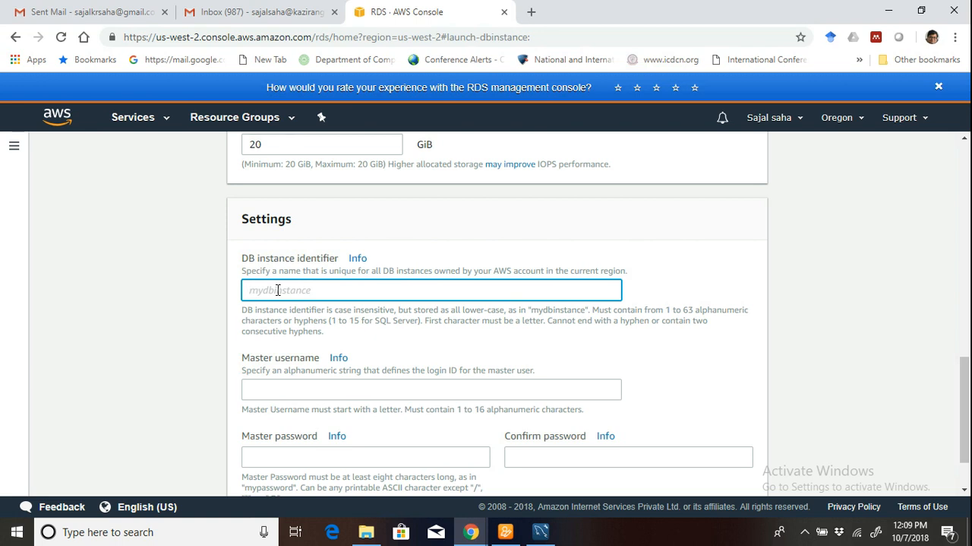
{"action": "type", "text": "sajalmysql2"}
{"action": "left_click", "coordinate": [283, 389]}
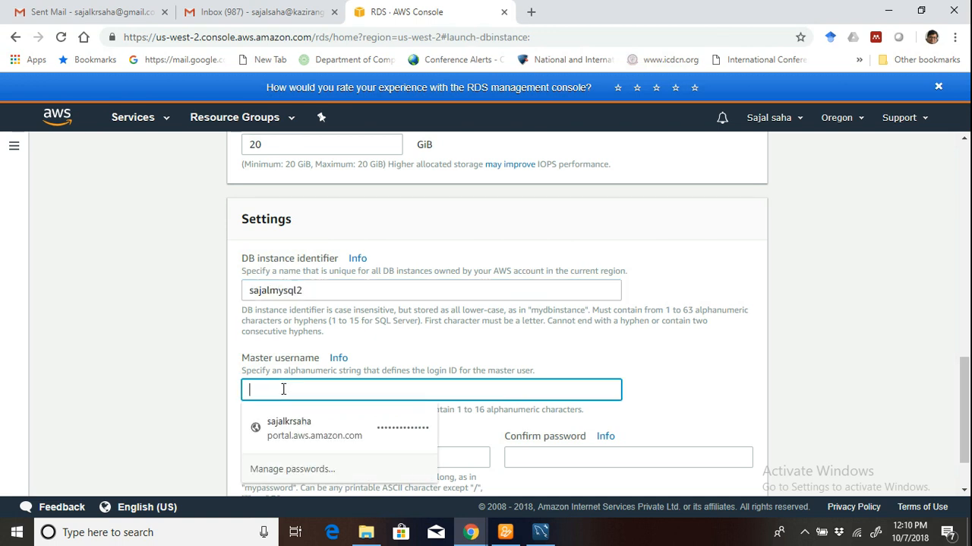
{"action": "type", "text": "user"}
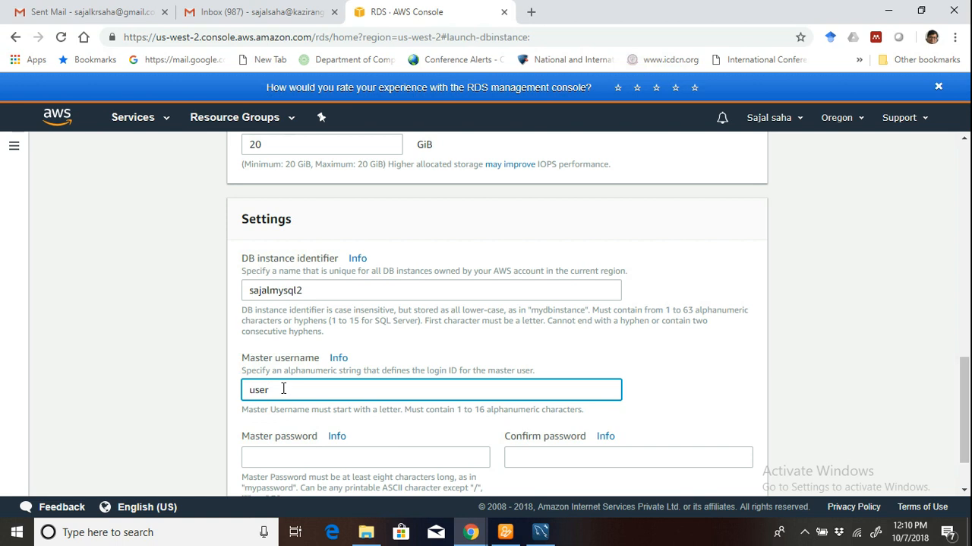
Try to enter the master password and its confirmation.
{"action": "left_click", "coordinate": [280, 453]}
{"action": "type", "text": "•••••"}
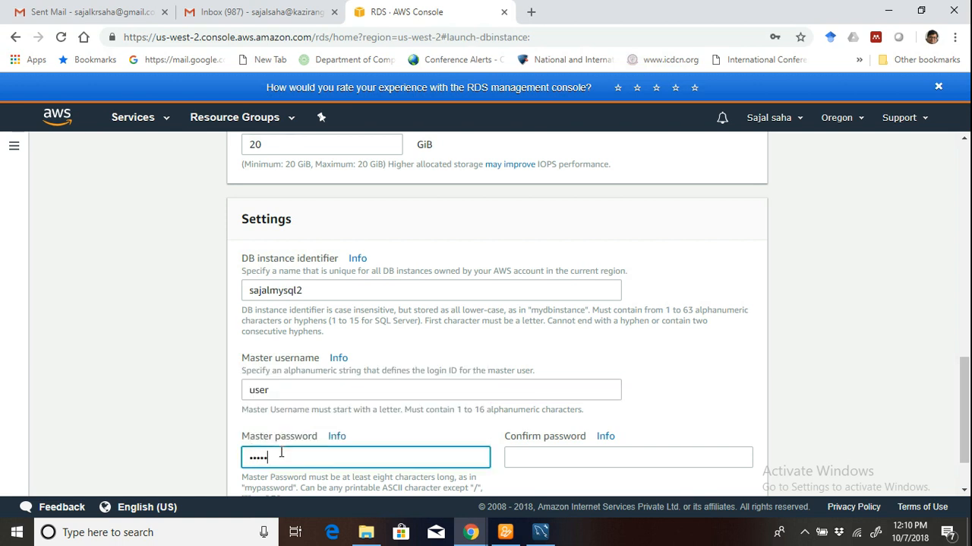
{"action": "type", "text": "••"}
{"action": "left_click", "coordinate": [547, 450]}
{"action": "type", "text": "••••"}
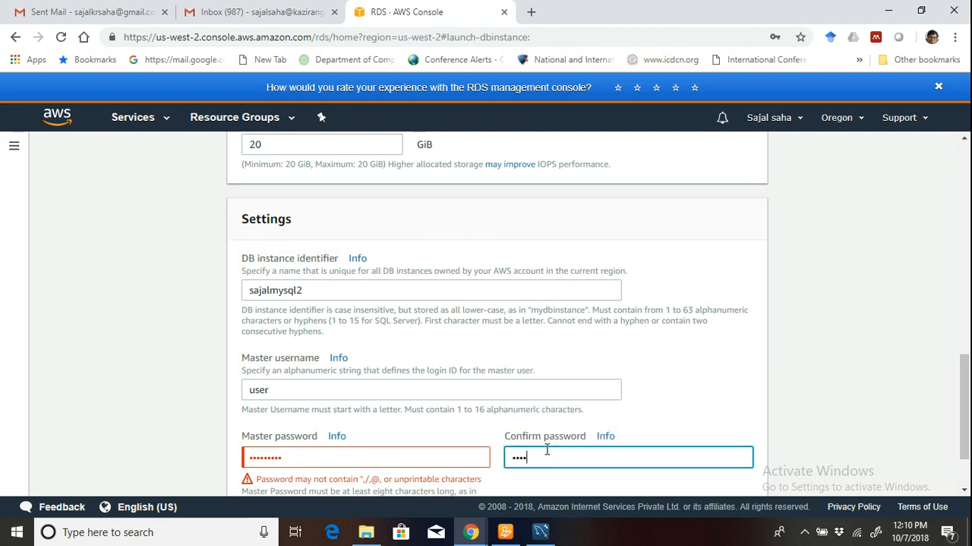
Replace the master password and its confirmation with a permitted password, and continue to the advanced settings.
{"action": "left_click", "coordinate": [344, 454]}
{"action": "key", "text": "BackSpace"}
{"action": "key", "text": "BackSpace"}
{"action": "key", "text": "BackSpace"}
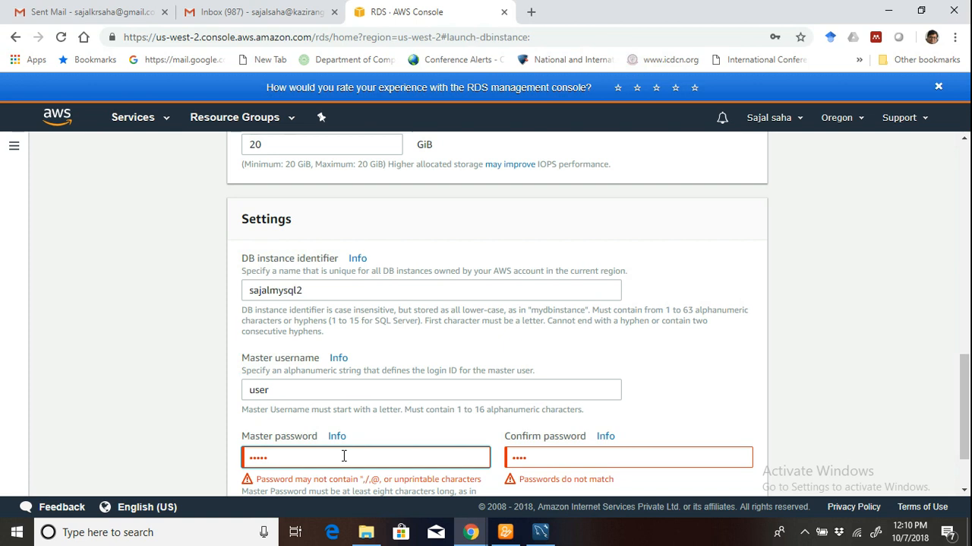
{"action": "key", "text": "BackSpace"}
{"action": "key", "text": "BackSpace"}
{"action": "key", "text": "BackSpace"}
{"action": "type", "text": "*****"}
{"action": "left_click", "coordinate": [575, 457]}
{"action": "type", "text": "*"}
{"action": "key", "text": "BackSpace"}
{"action": "type", "text": "********"}
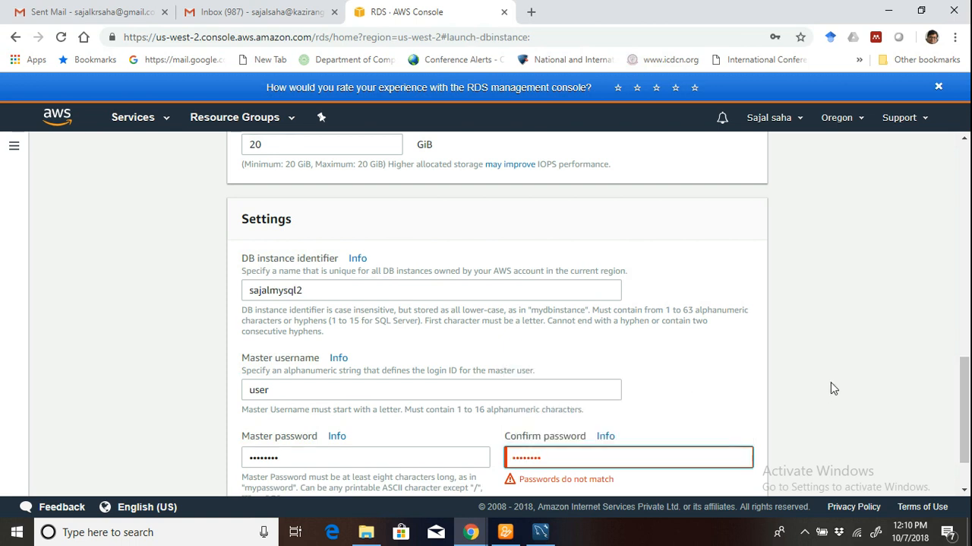
{"action": "left_click", "coordinate": [795, 403]}
{"action": "scroll", "coordinate": [796, 403], "scroll_direction": "down", "scroll_amount": 1}
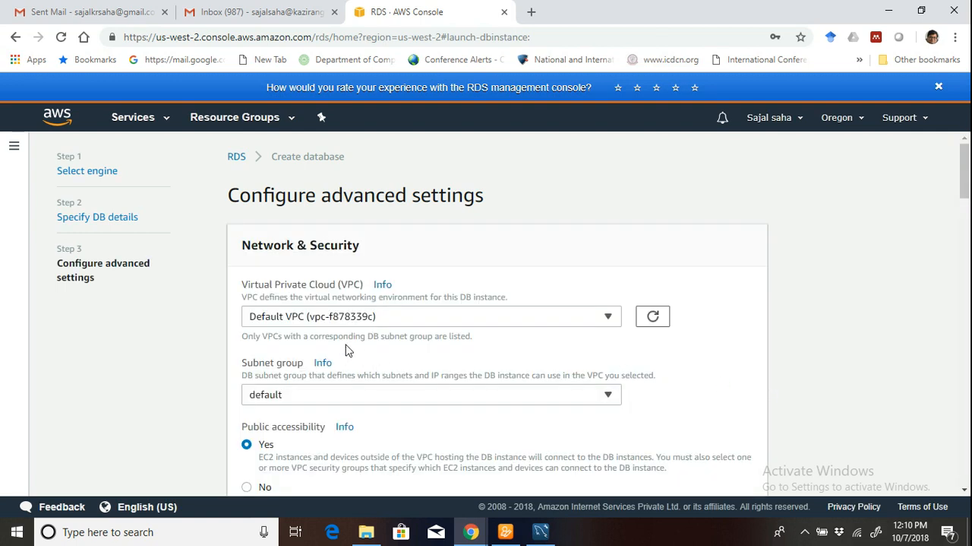
Examine the network, security, database and encryption settings, plus the backup retention period and backup window choices.
{"action": "scroll", "coordinate": [724, 362], "scroll_direction": "down", "scroll_amount": 3}
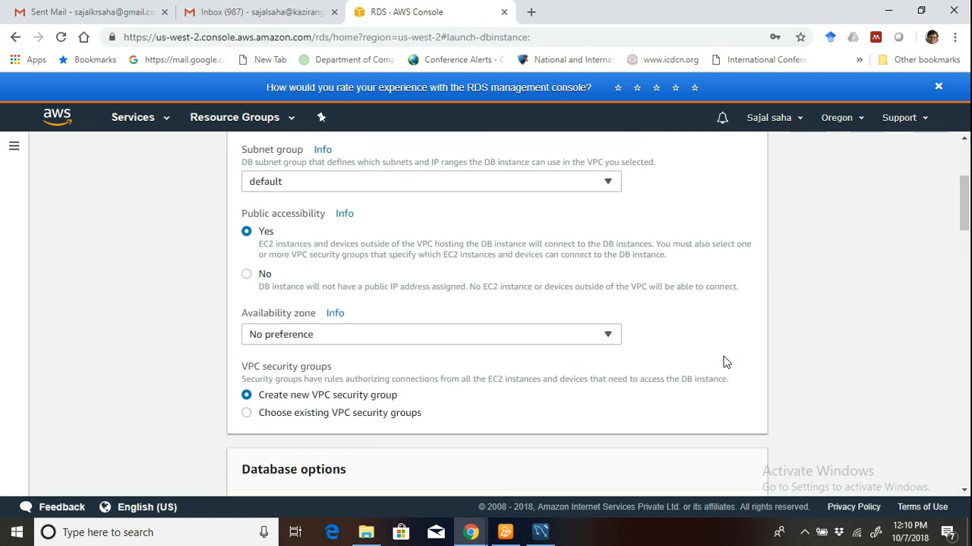
{"action": "scroll", "coordinate": [724, 362], "scroll_direction": "down", "scroll_amount": 1}
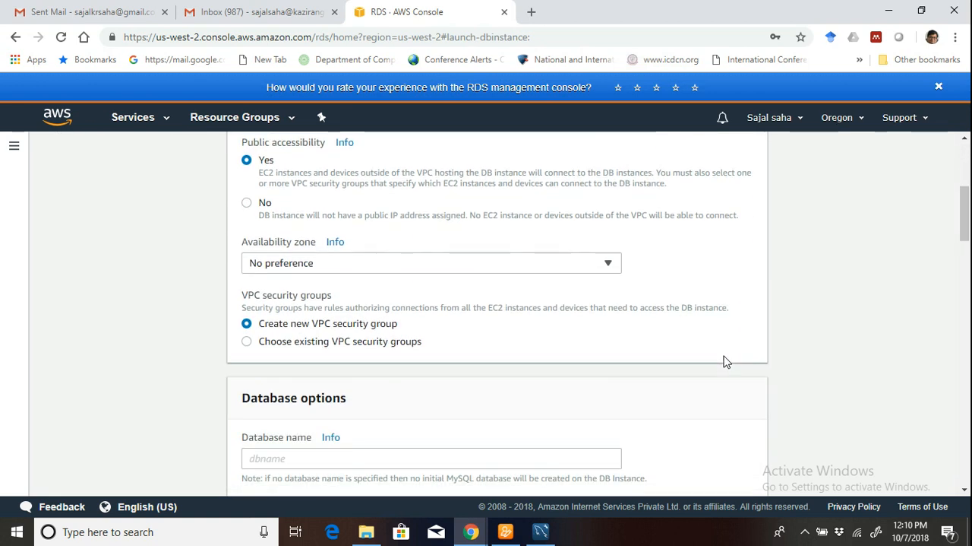
{"action": "scroll", "coordinate": [725, 361], "scroll_direction": "down", "scroll_amount": 2}
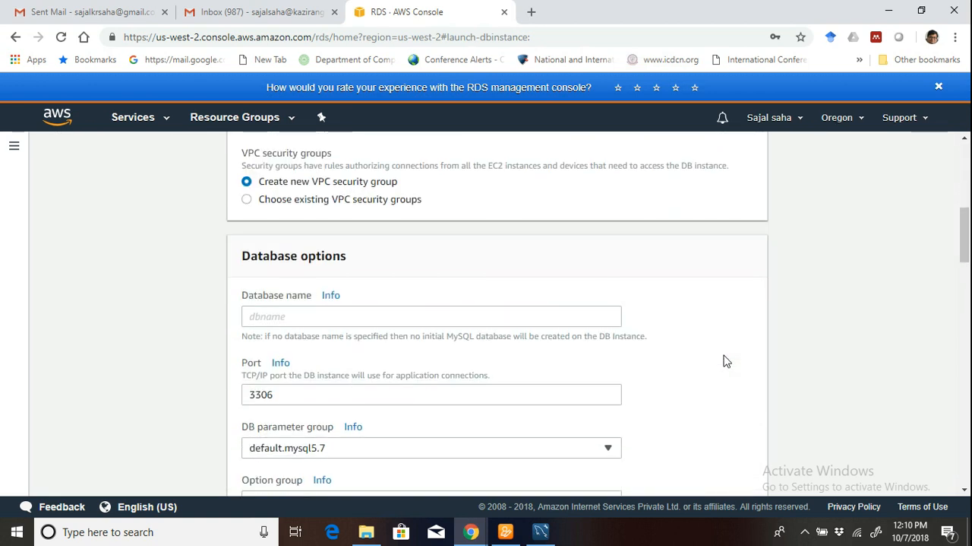
{"action": "scroll", "coordinate": [724, 361], "scroll_direction": "down", "scroll_amount": 2}
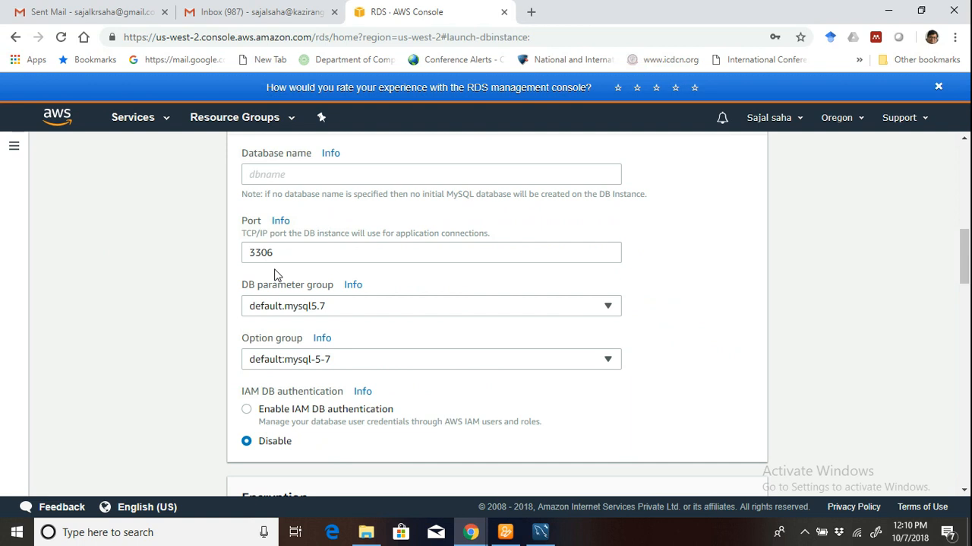
{"action": "scroll", "coordinate": [555, 319], "scroll_direction": "down", "scroll_amount": 6}
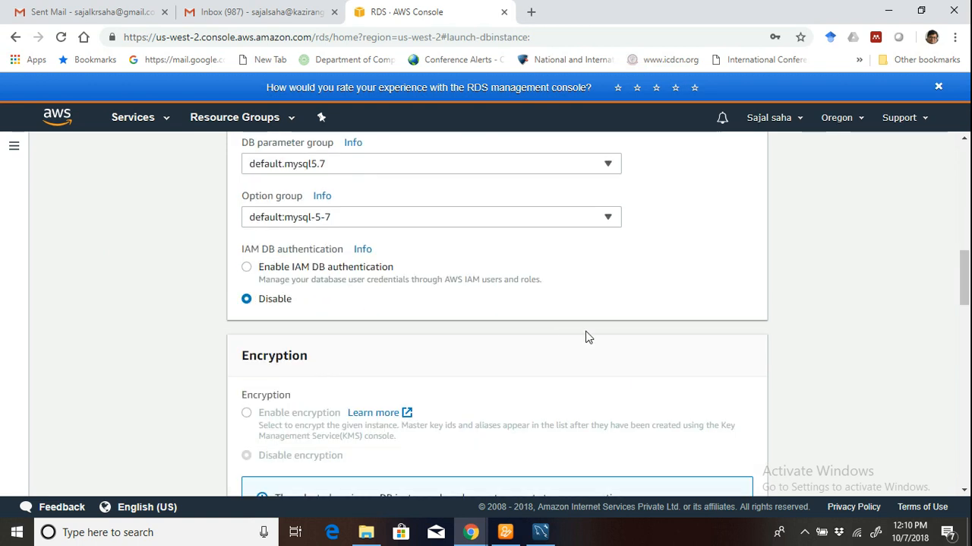
{"action": "scroll", "coordinate": [558, 326], "scroll_direction": "up", "scroll_amount": 2}
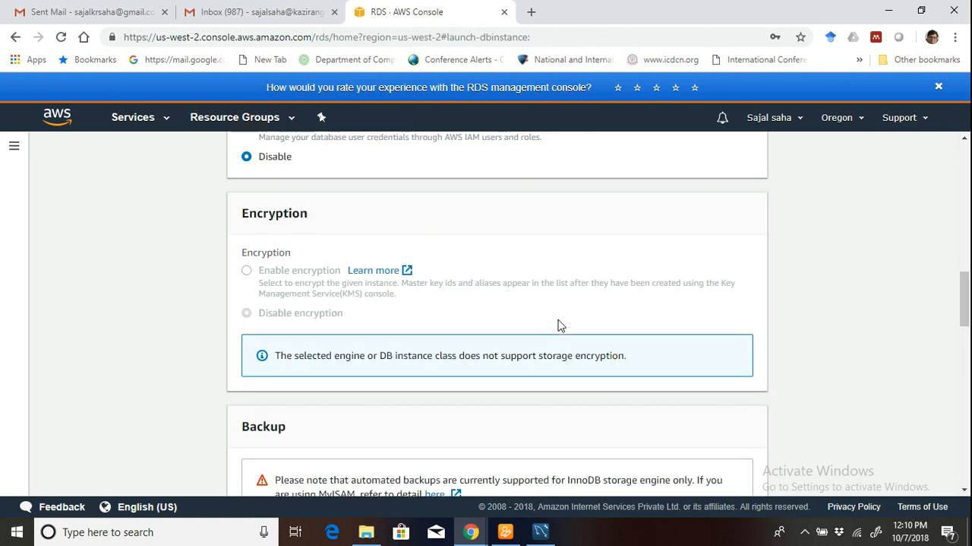
{"action": "scroll", "coordinate": [558, 325], "scroll_direction": "down", "scroll_amount": 4}
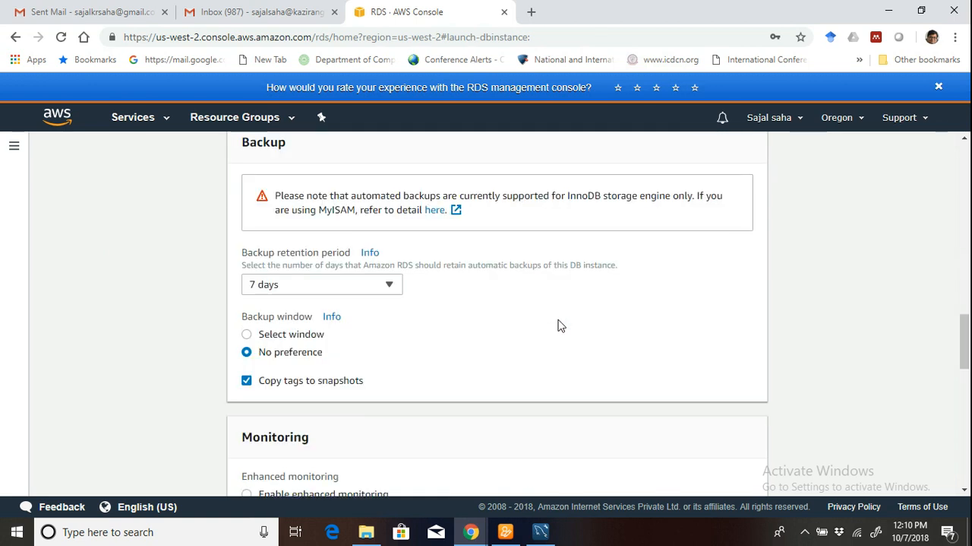
{"action": "left_click", "coordinate": [387, 289]}
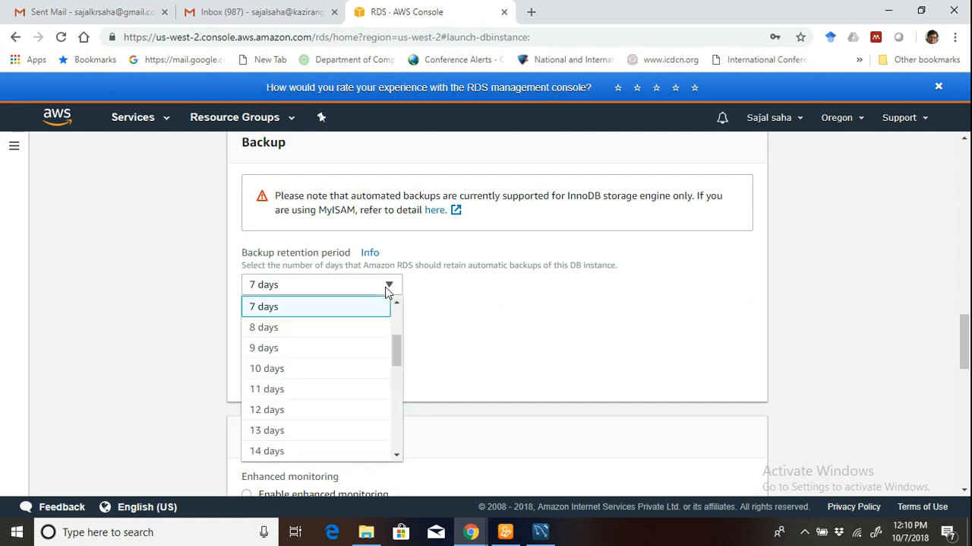
{"action": "left_click", "coordinate": [466, 302]}
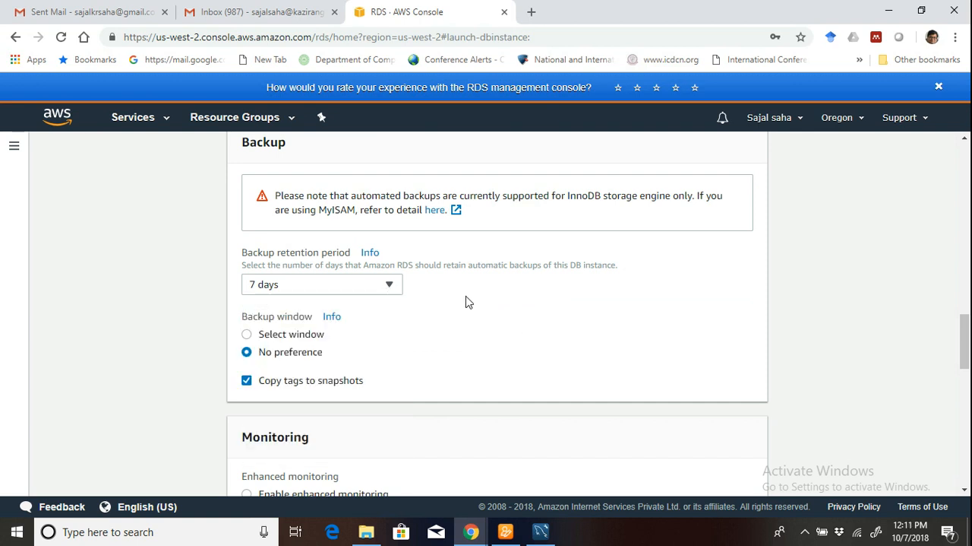
{"action": "left_click", "coordinate": [285, 339]}
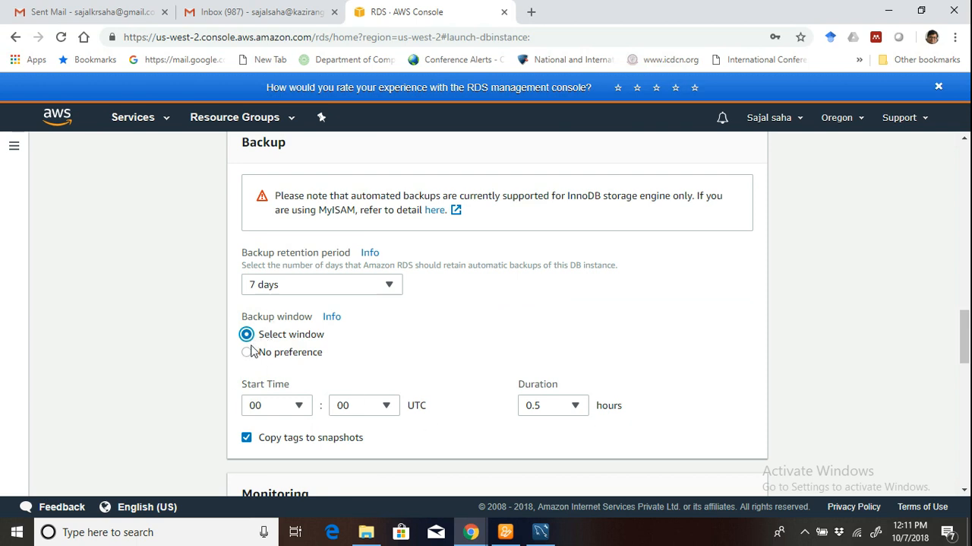
{"action": "left_click", "coordinate": [248, 353]}
Review the monitoring, log export, maintenance and deletion protection settings, create the database, and open the new instance's details.
{"action": "scroll", "coordinate": [521, 382], "scroll_direction": "down", "scroll_amount": 3}
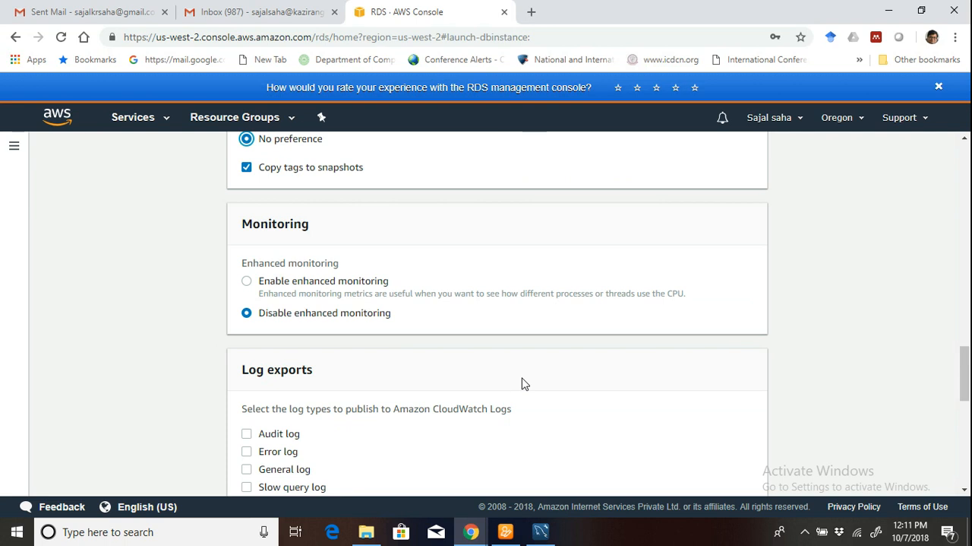
{"action": "scroll", "coordinate": [582, 407], "scroll_direction": "down", "scroll_amount": 2}
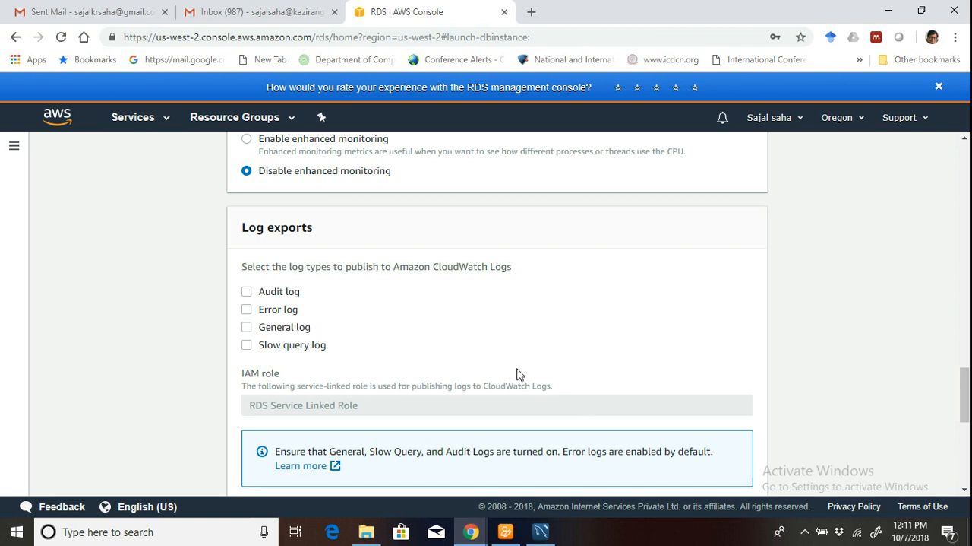
{"action": "scroll", "coordinate": [518, 374], "scroll_direction": "up", "scroll_amount": 2}
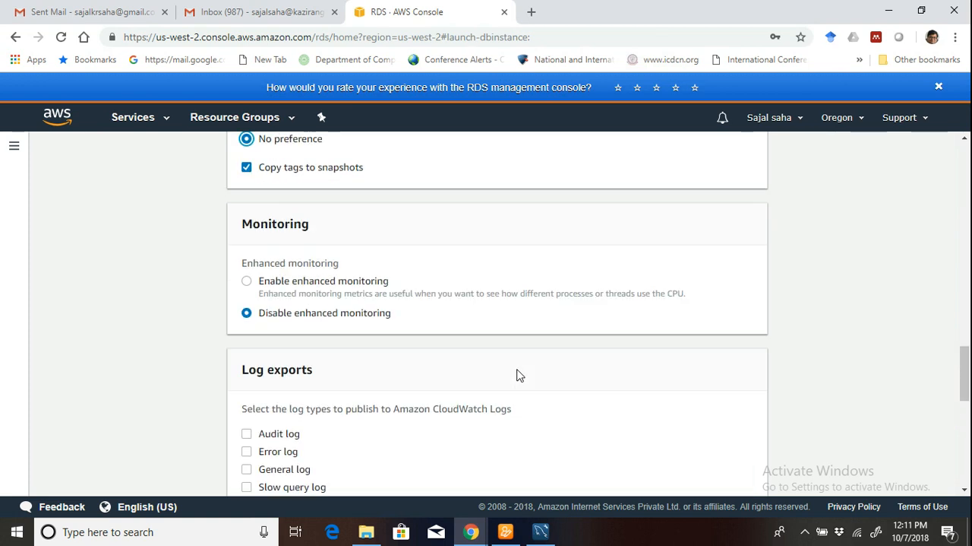
{"action": "scroll", "coordinate": [575, 404], "scroll_direction": "up", "scroll_amount": 1}
{"action": "scroll", "coordinate": [575, 407], "scroll_direction": "down", "scroll_amount": 4}
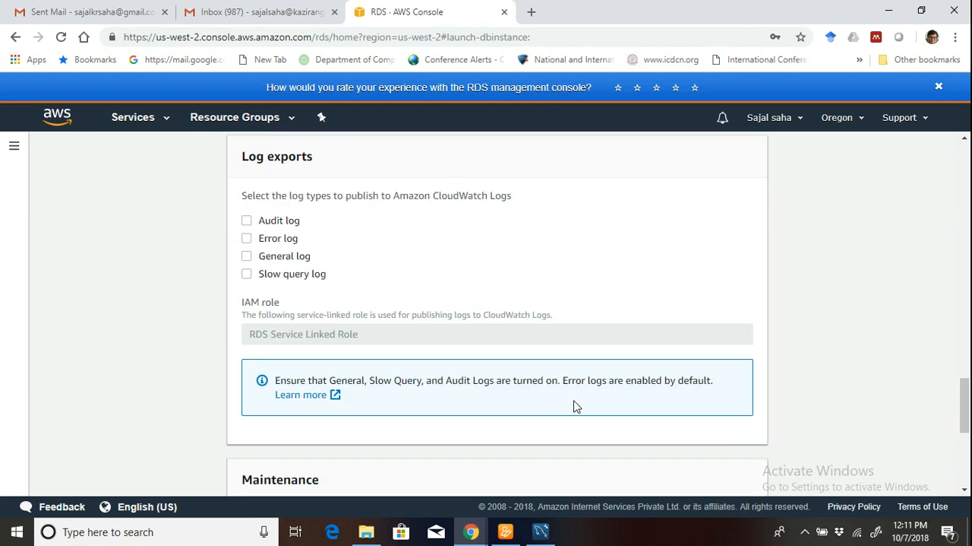
{"action": "scroll", "coordinate": [575, 406], "scroll_direction": "down", "scroll_amount": 2}
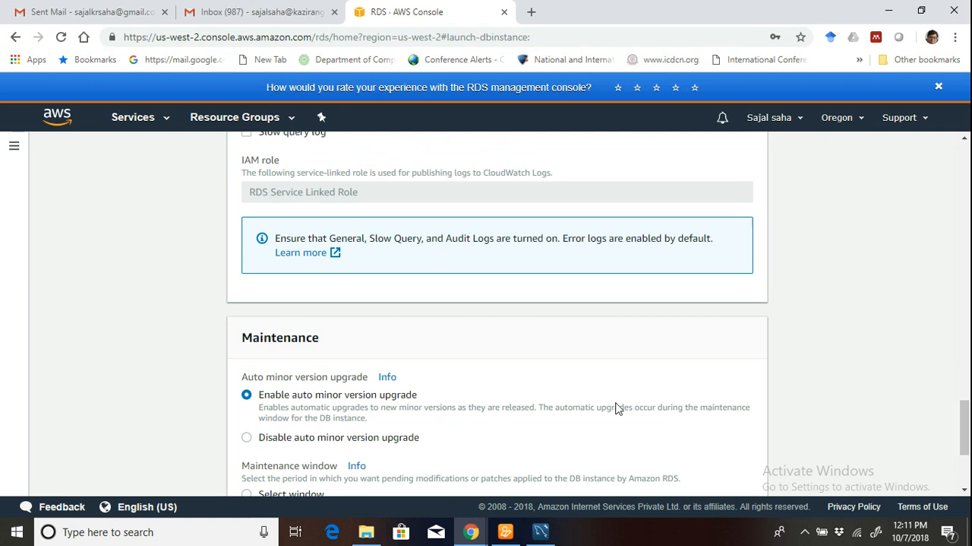
{"action": "scroll", "coordinate": [614, 406], "scroll_direction": "down", "scroll_amount": 3}
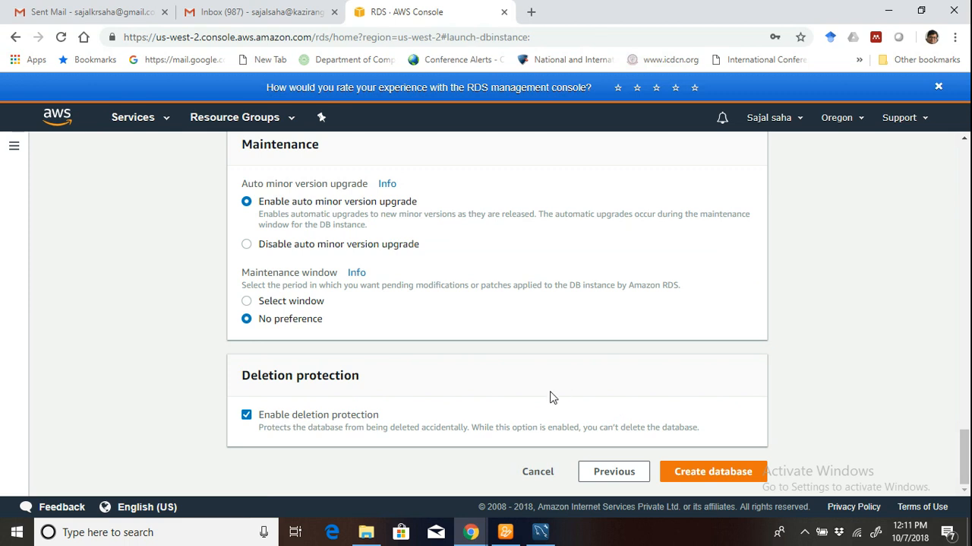
{"action": "left_click", "coordinate": [741, 473]}
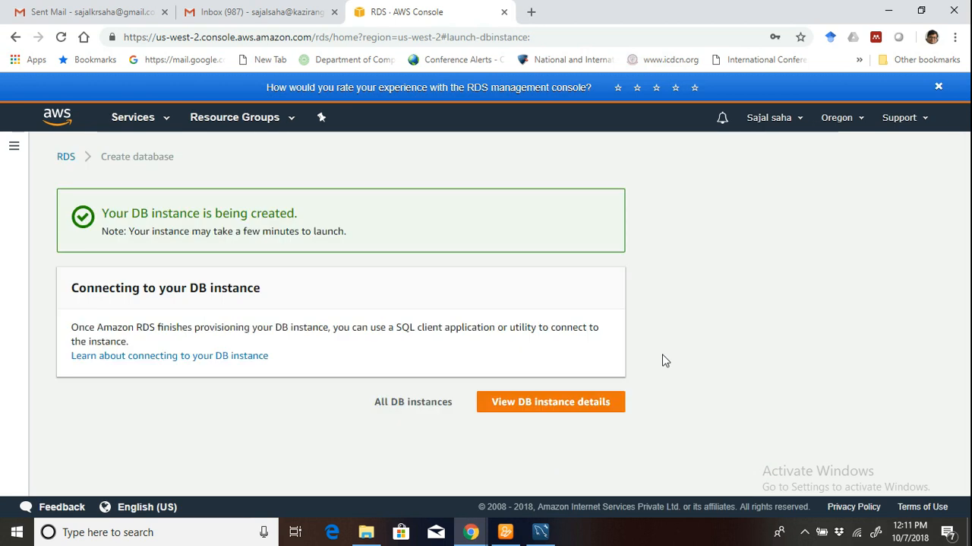
{"action": "left_click", "coordinate": [547, 403]}
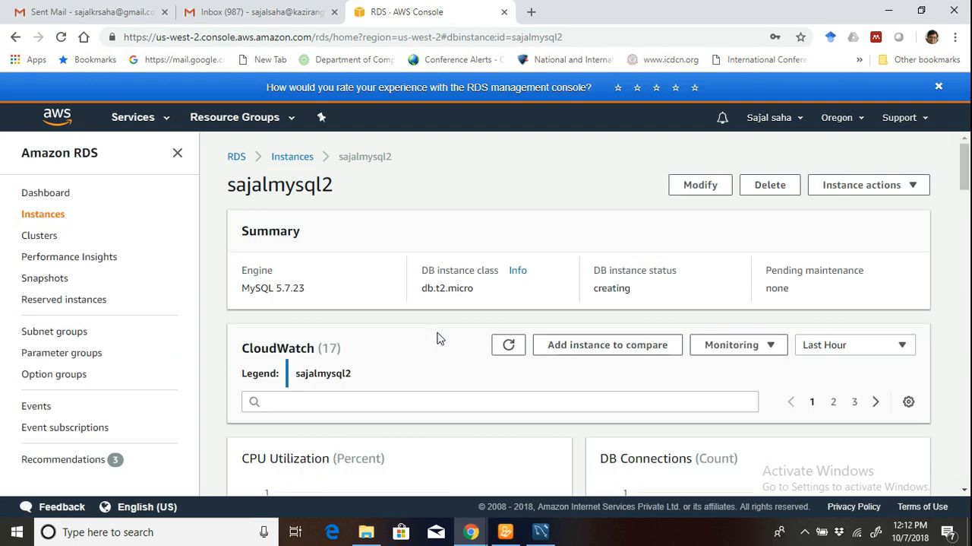
Examine the new instance's first page of CloudWatch graphs and its Connect section with endpoint, port and public accessibility.
{"action": "scroll", "coordinate": [438, 338], "scroll_direction": "down", "scroll_amount": 1}
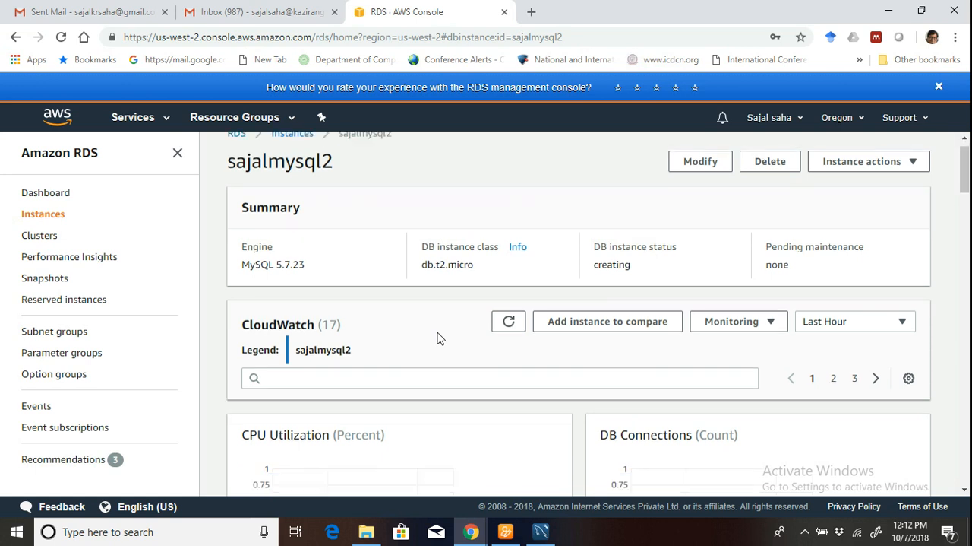
{"action": "scroll", "coordinate": [437, 339], "scroll_direction": "down", "scroll_amount": 2}
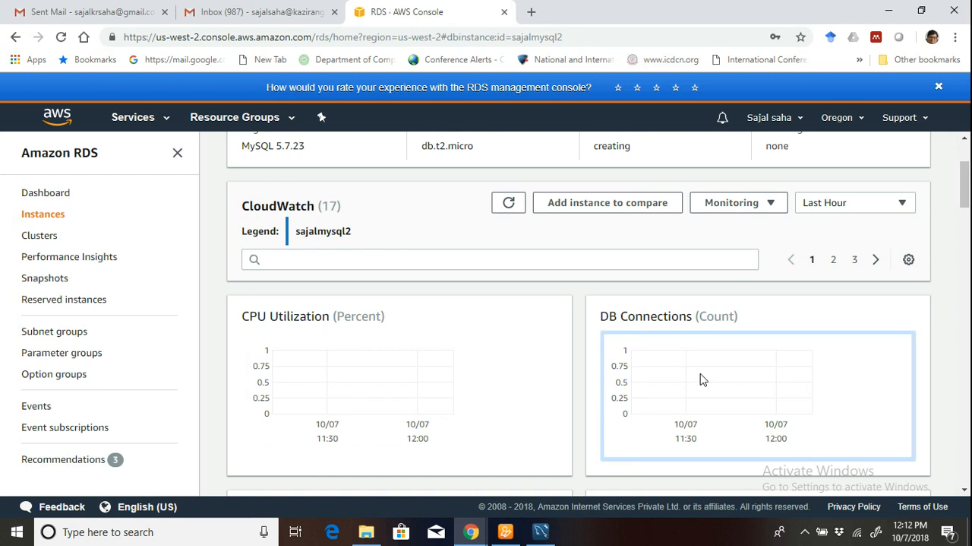
{"action": "scroll", "coordinate": [721, 373], "scroll_direction": "down", "scroll_amount": 2}
{"action": "scroll", "coordinate": [721, 372], "scroll_direction": "down", "scroll_amount": 2}
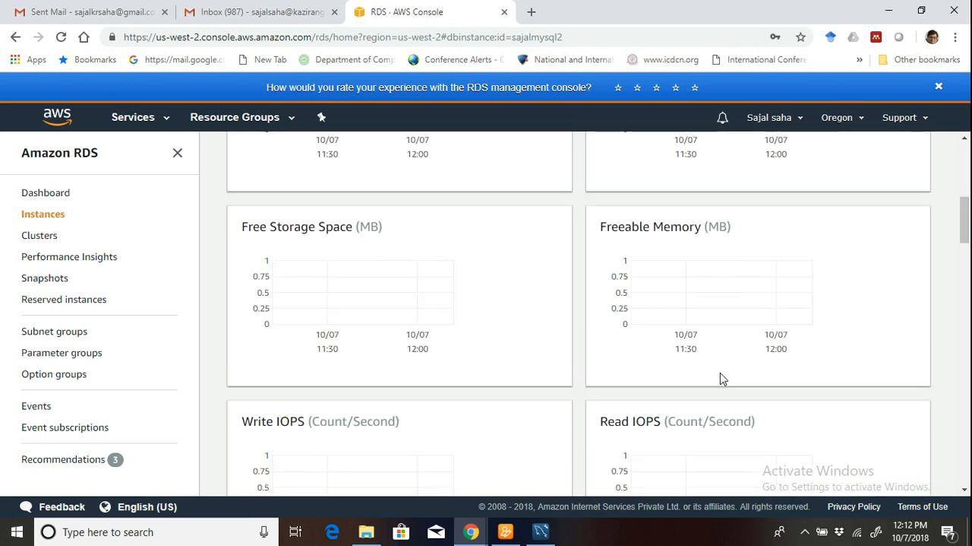
{"action": "scroll", "coordinate": [721, 378], "scroll_direction": "down", "scroll_amount": 2}
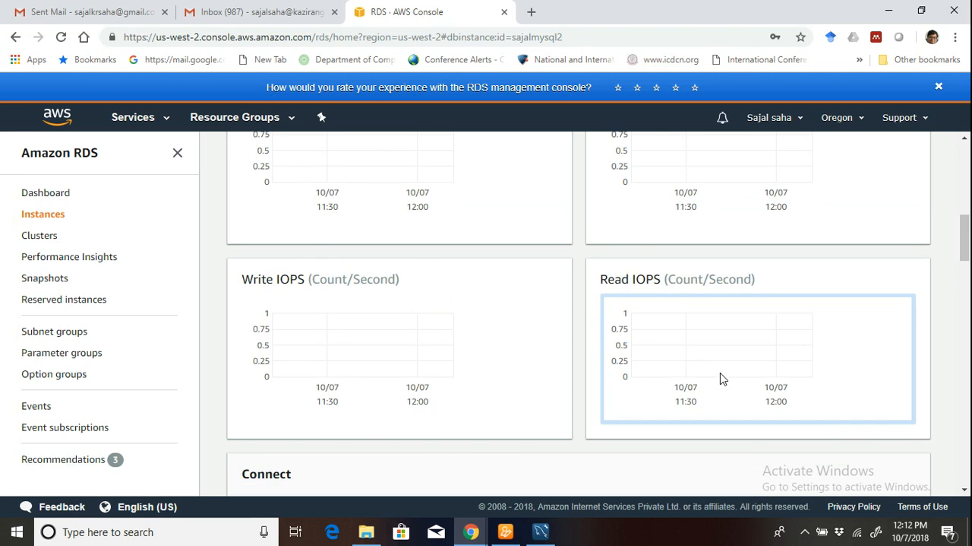
{"action": "scroll", "coordinate": [722, 378], "scroll_direction": "down", "scroll_amount": 2}
{"action": "scroll", "coordinate": [720, 378], "scroll_direction": "down", "scroll_amount": 2}
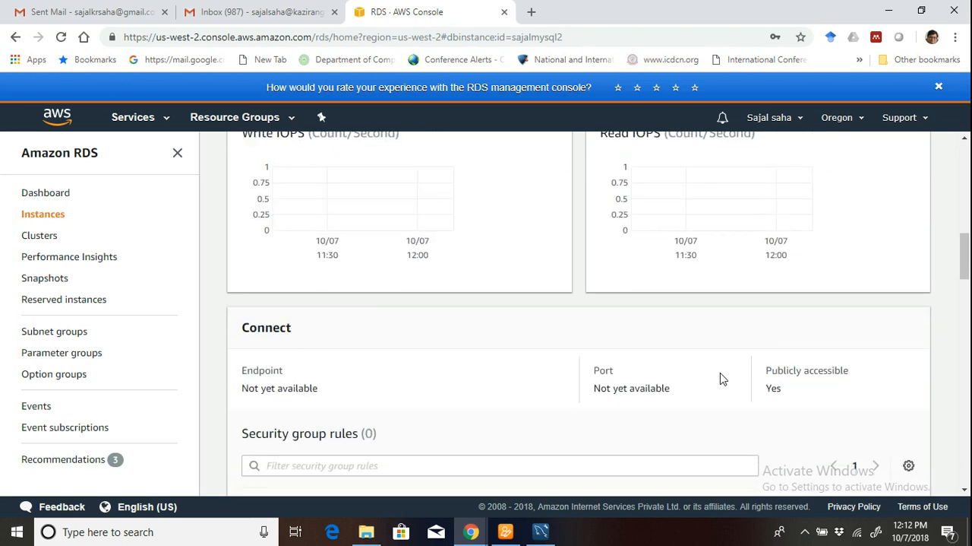
{"action": "scroll", "coordinate": [807, 373], "scroll_direction": "up", "scroll_amount": 4}
{"action": "scroll", "coordinate": [807, 373], "scroll_direction": "up", "scroll_amount": 5}
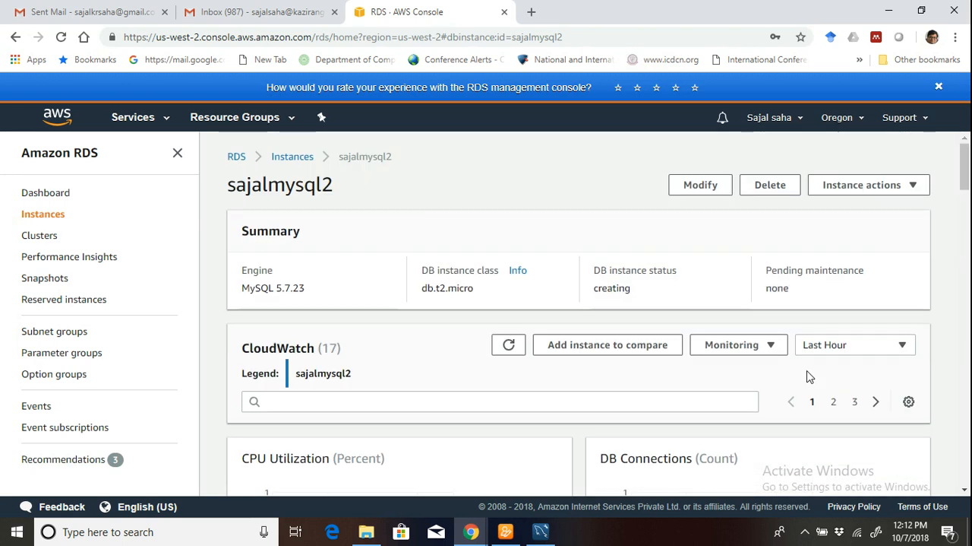
Show the second page of CloudWatch metrics and review the instance's connection information, security group rules and configuration details.
{"action": "left_click", "coordinate": [833, 401]}
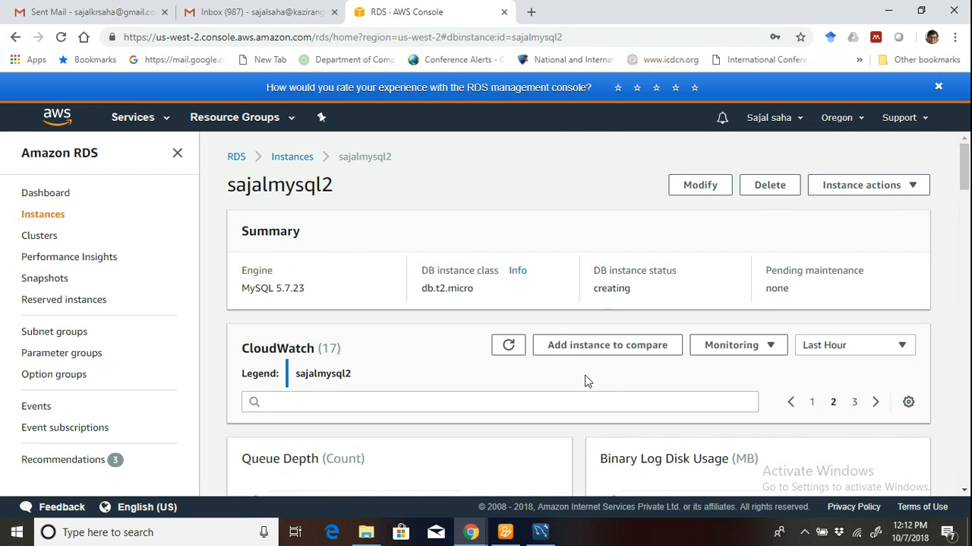
{"action": "scroll", "coordinate": [585, 380], "scroll_direction": "down", "scroll_amount": 3}
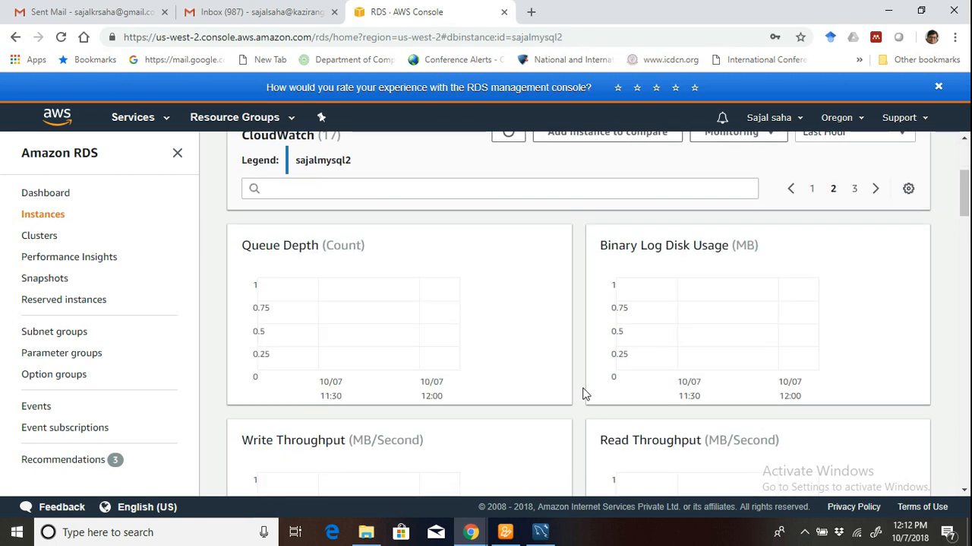
{"action": "scroll", "coordinate": [585, 393], "scroll_direction": "down", "scroll_amount": 3}
{"action": "scroll", "coordinate": [585, 393], "scroll_direction": "up", "scroll_amount": 1}
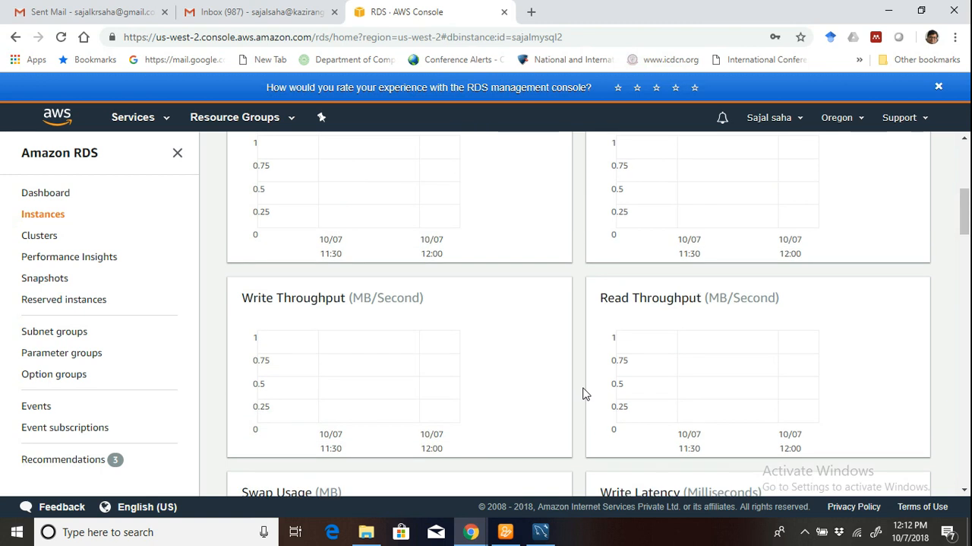
{"action": "scroll", "coordinate": [585, 393], "scroll_direction": "down", "scroll_amount": 3}
{"action": "scroll", "coordinate": [585, 392], "scroll_direction": "down", "scroll_amount": 3}
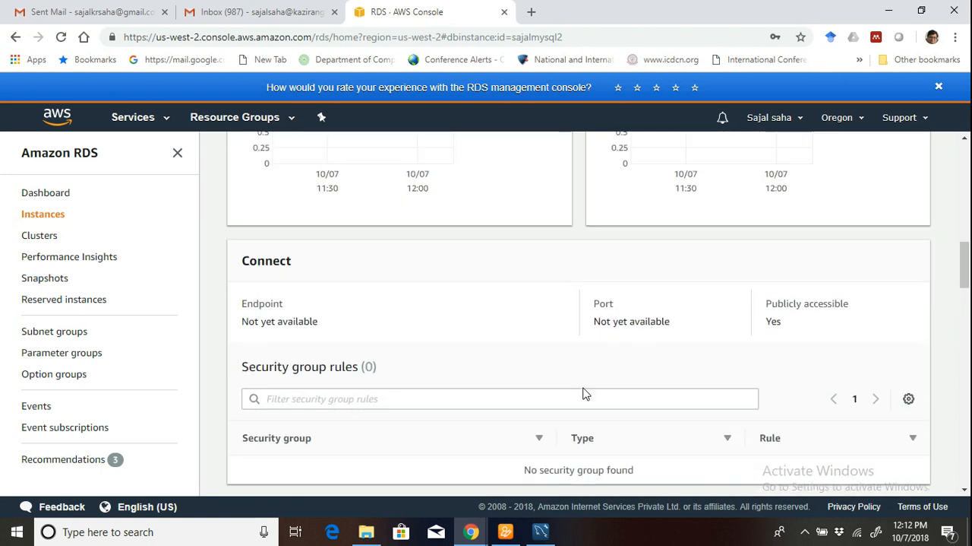
{"action": "scroll", "coordinate": [585, 393], "scroll_direction": "down", "scroll_amount": 3}
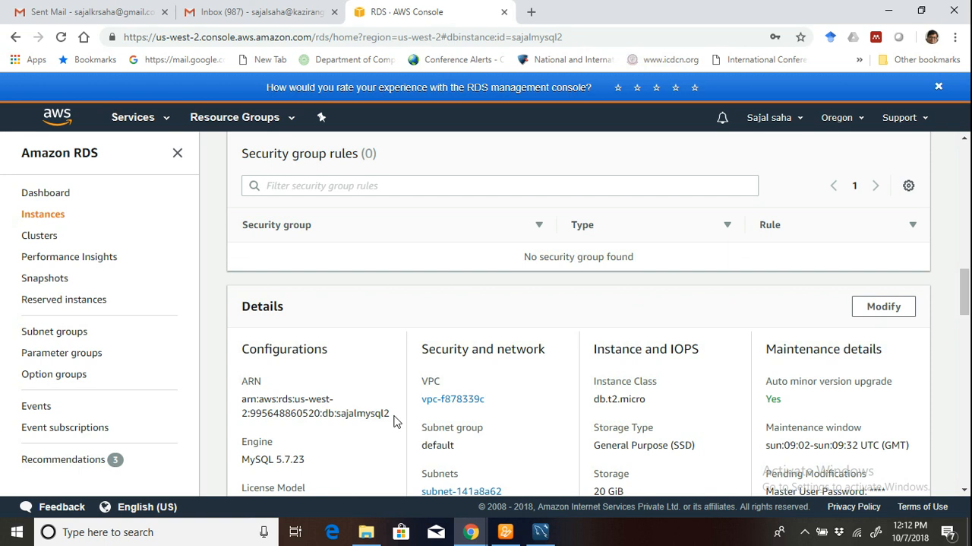
{"action": "scroll", "coordinate": [423, 422], "scroll_direction": "down", "scroll_amount": 1}
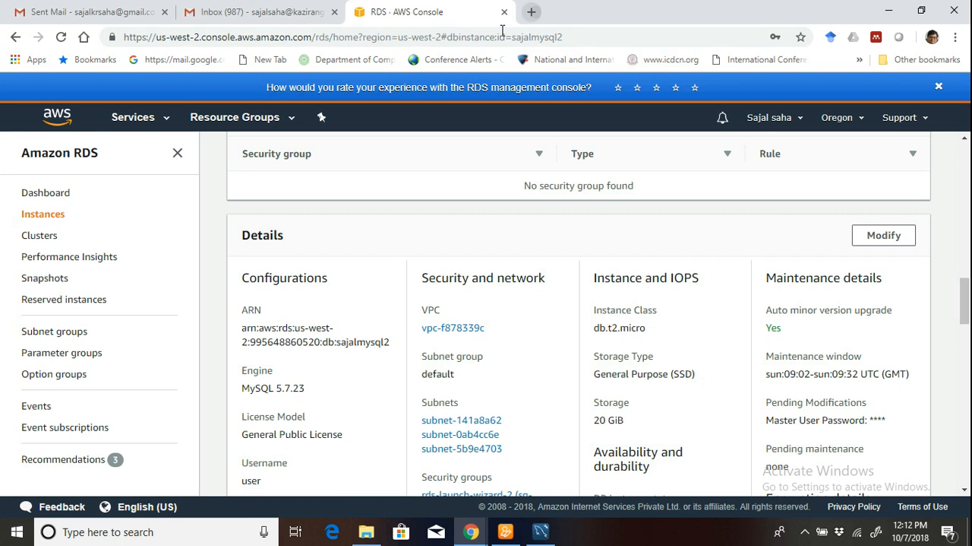
Search Google for "mysql workbench" in a new browser tab.
{"action": "key", "text": "ctrl+t"}
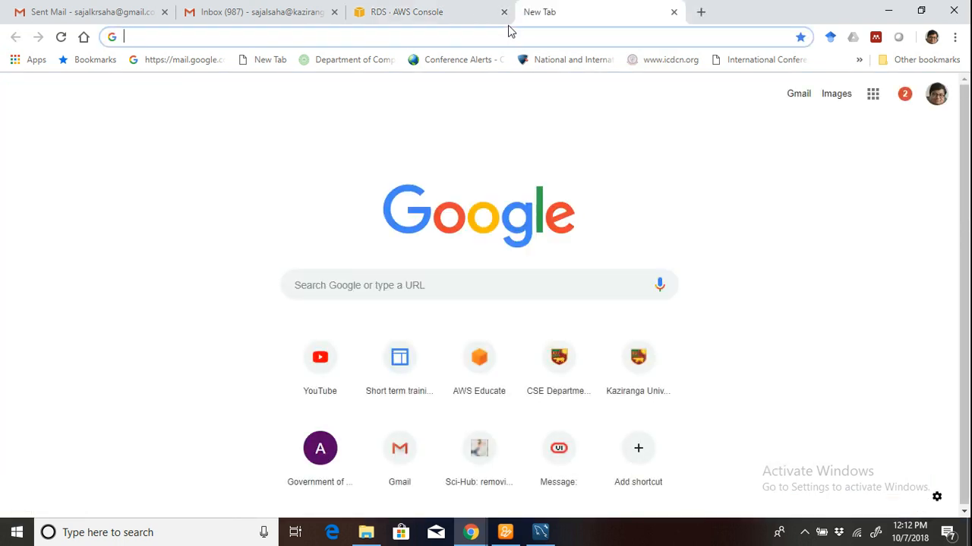
{"action": "type", "text": "my"}
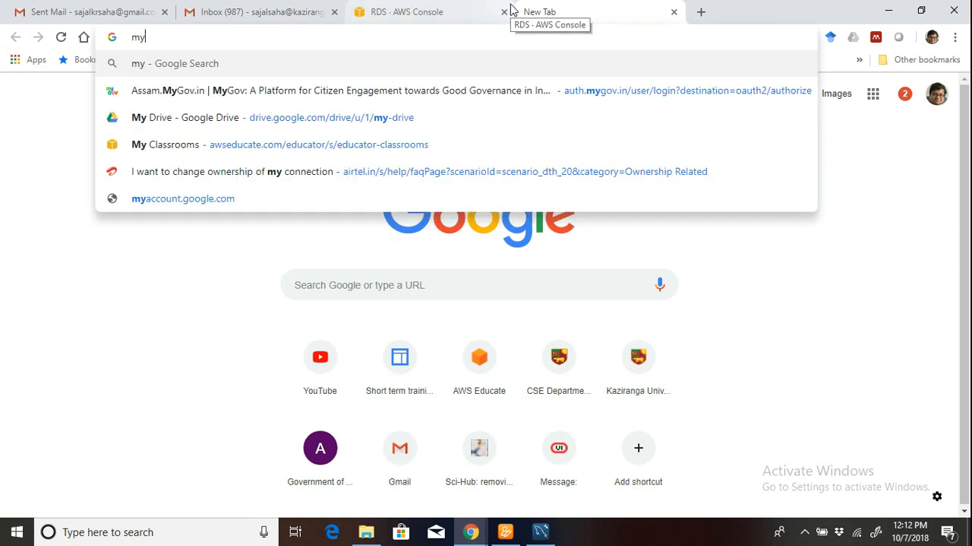
{"action": "type", "text": "sql"}
{"action": "key", "text": "Return"}
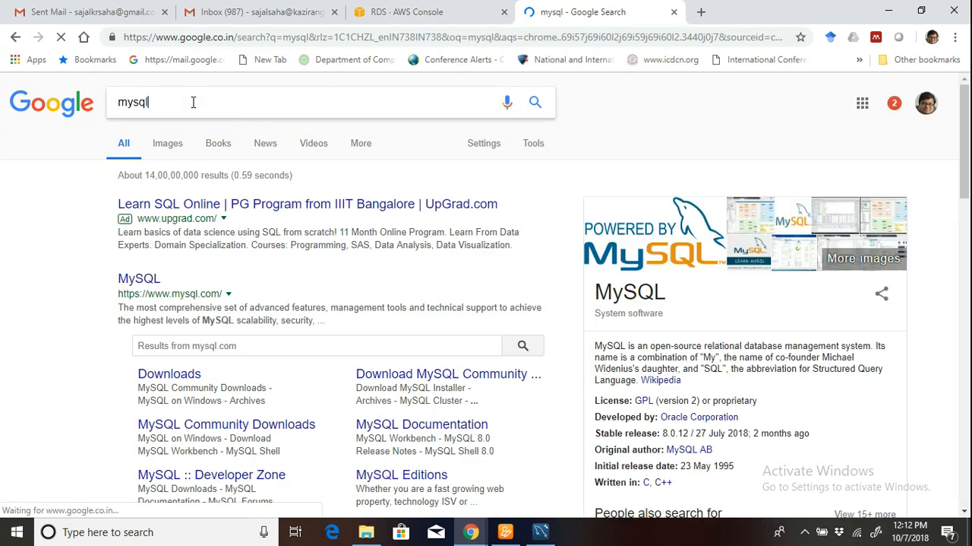
{"action": "type", "text": "workbenc"}
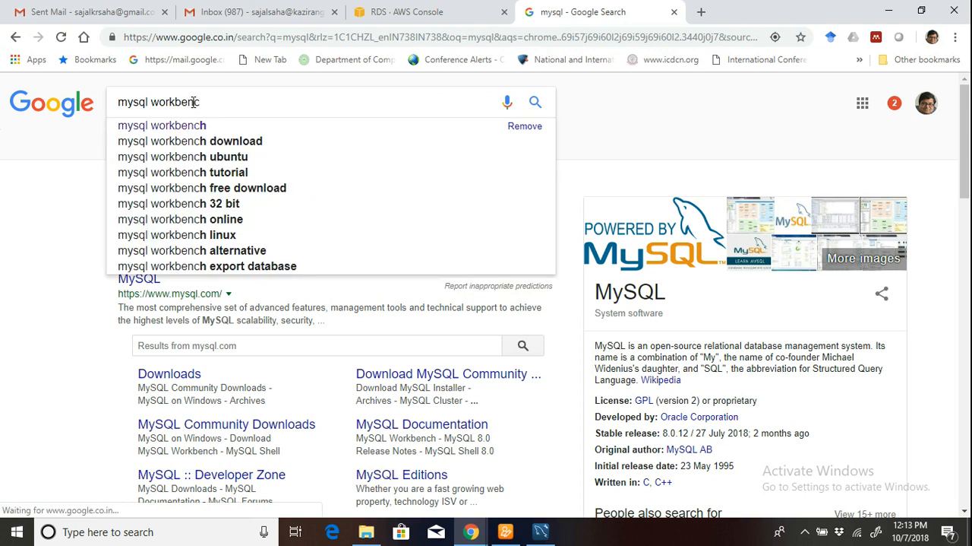
{"action": "left_click", "coordinate": [204, 127]}
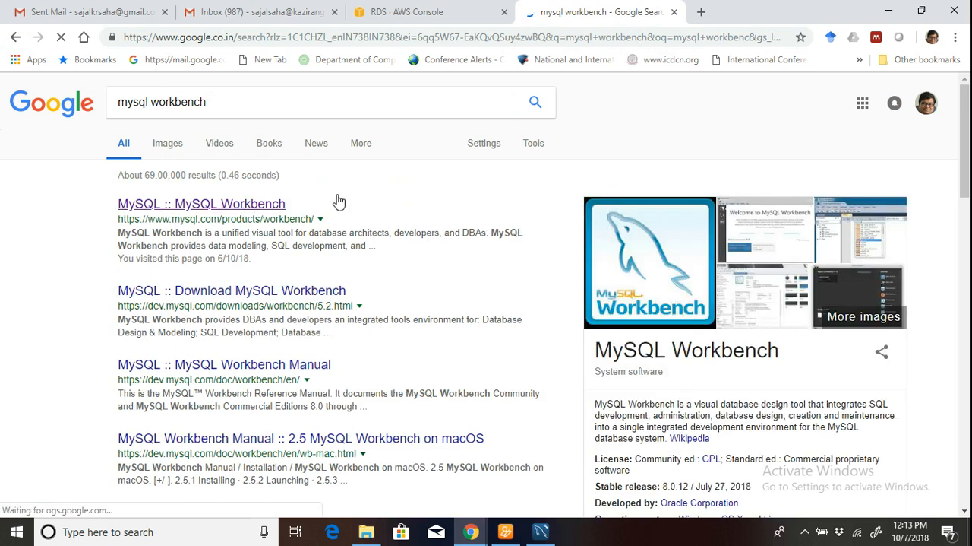
Open the MySQL Workbench product page from the search results, look through its features, and go to its download page.
{"action": "left_click", "coordinate": [339, 201]}
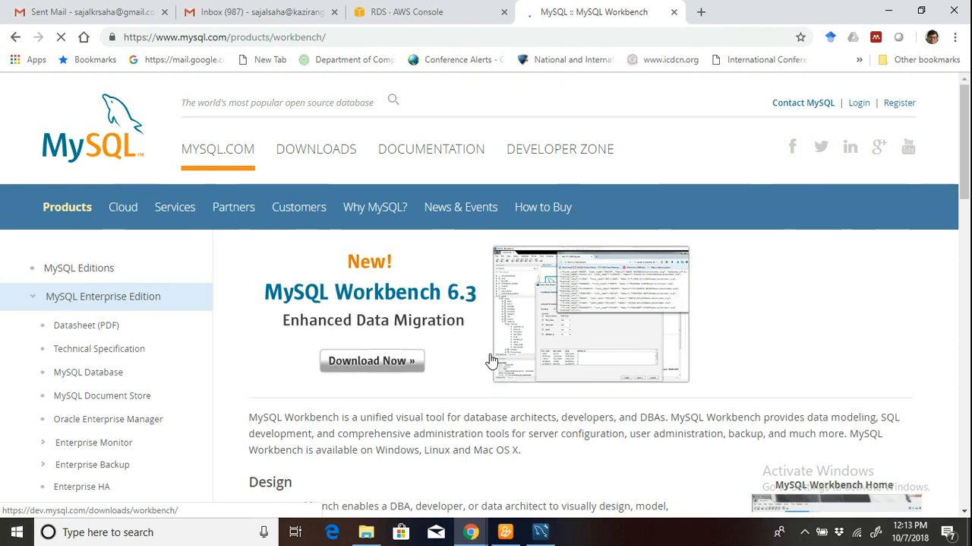
{"action": "scroll", "coordinate": [474, 372], "scroll_direction": "down", "scroll_amount": 5}
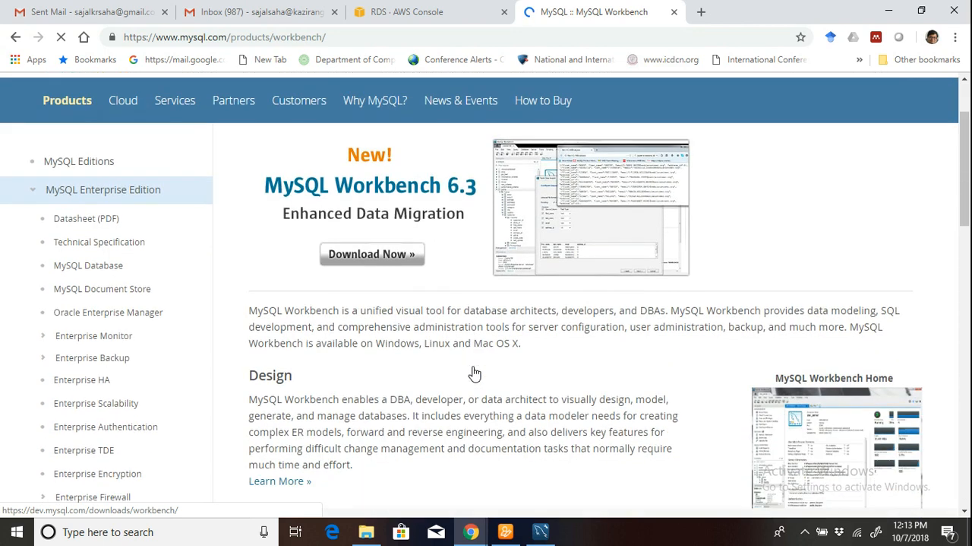
{"action": "scroll", "coordinate": [473, 372], "scroll_direction": "down", "scroll_amount": 1}
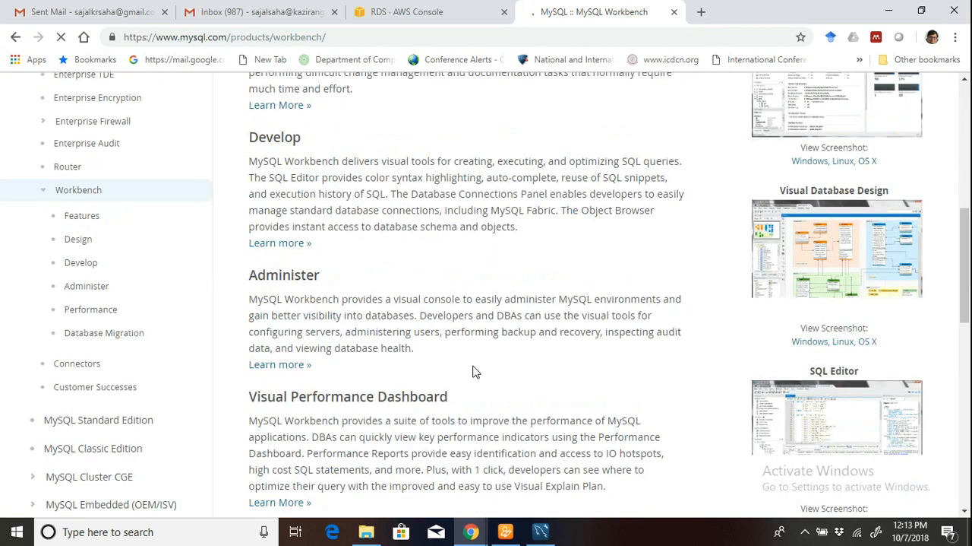
{"action": "scroll", "coordinate": [473, 372], "scroll_direction": "up", "scroll_amount": 7}
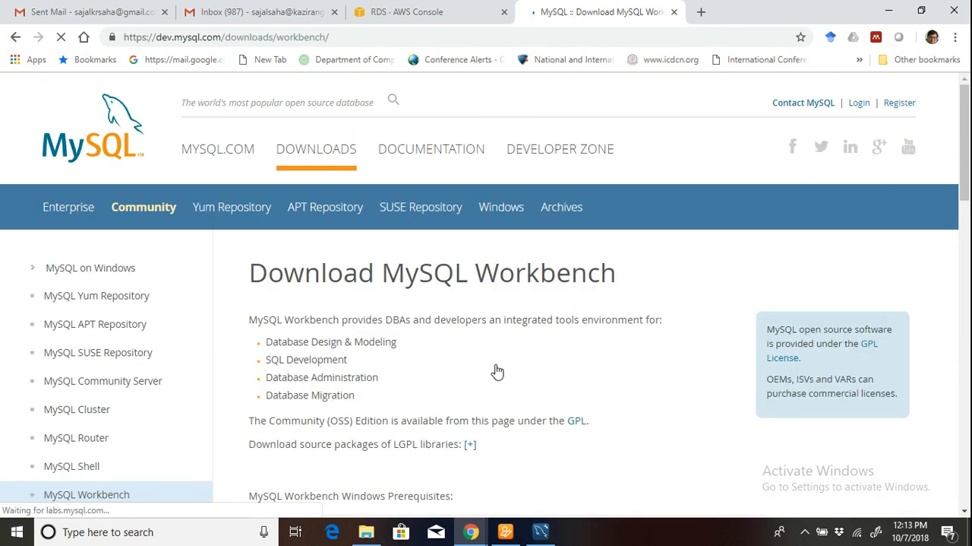
Choose the Windows (x86, 64-bit) MSI Installer download of MySQL Workbench 8.0.12 and find the option to download without logging in.
{"action": "scroll", "coordinate": [501, 373], "scroll_direction": "down", "scroll_amount": 10}
{"action": "scroll", "coordinate": [520, 376], "scroll_direction": "down", "scroll_amount": 3}
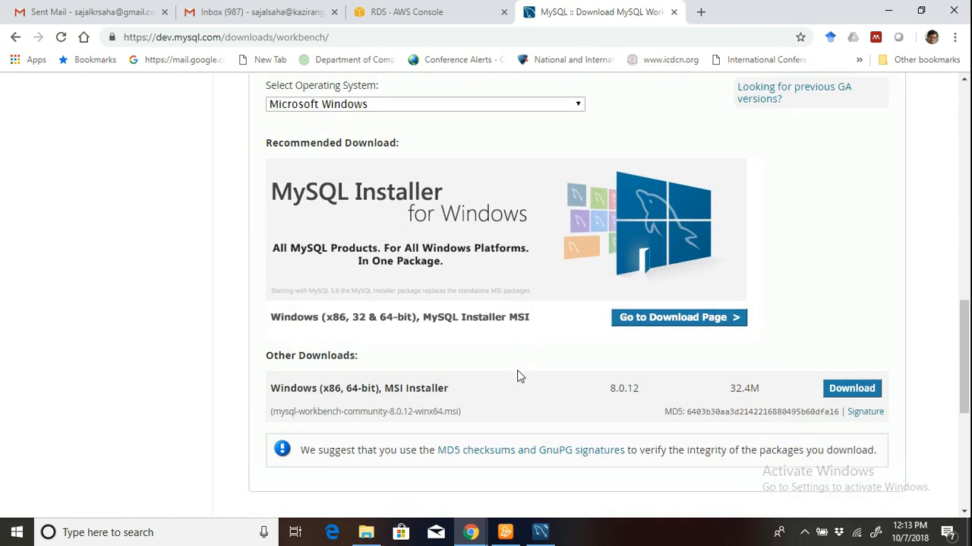
{"action": "scroll", "coordinate": [520, 376], "scroll_direction": "down", "scroll_amount": 3}
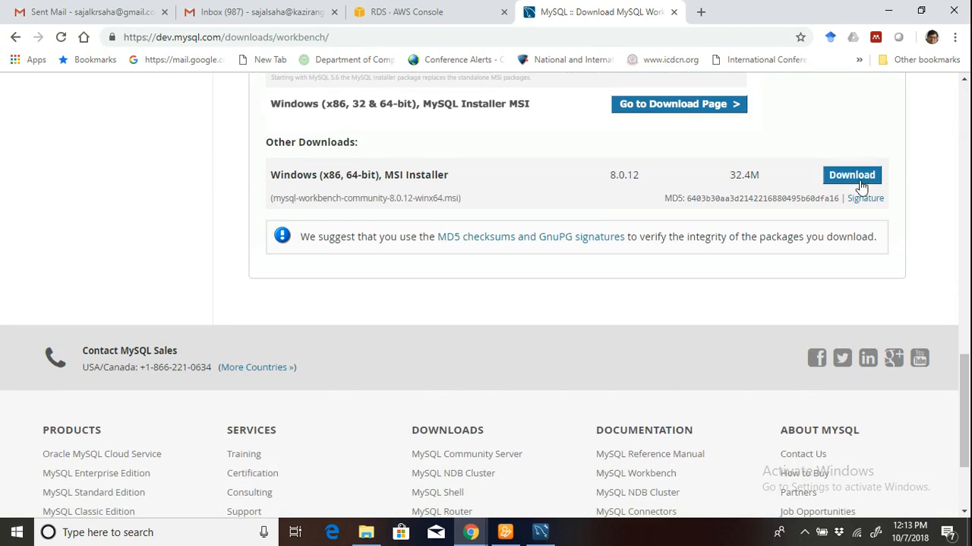
{"action": "scroll", "coordinate": [778, 210], "scroll_direction": "up", "scroll_amount": 4}
{"action": "scroll", "coordinate": [864, 196], "scroll_direction": "down", "scroll_amount": 4}
{"action": "left_click", "coordinate": [866, 173]}
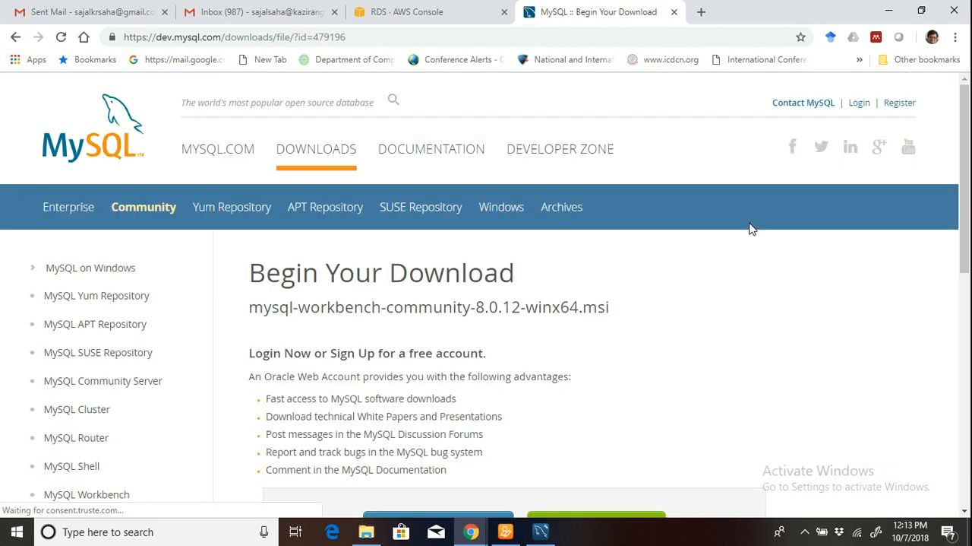
{"action": "scroll", "coordinate": [735, 321], "scroll_direction": "down", "scroll_amount": 3}
{"action": "scroll", "coordinate": [744, 323], "scroll_direction": "down", "scroll_amount": 1}
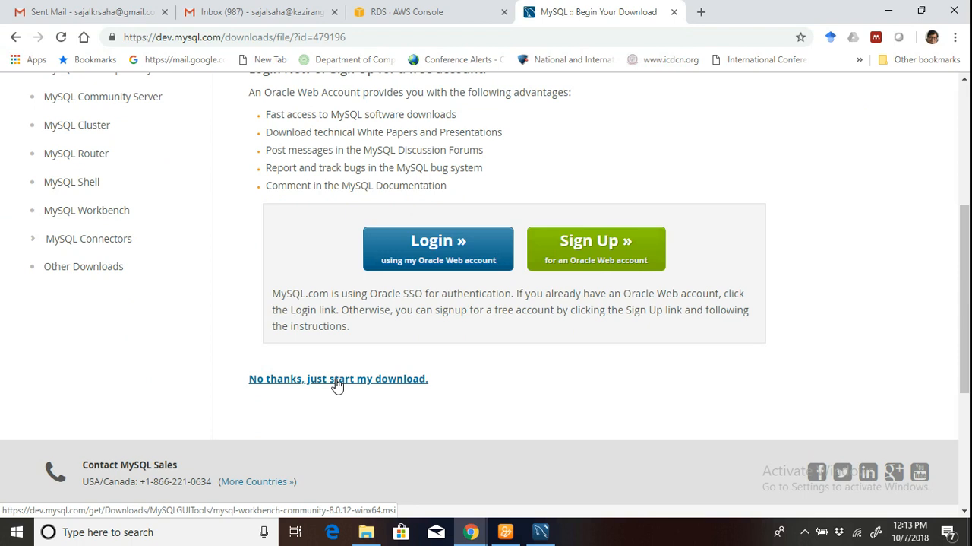
Switch to MySQL Workbench, maximize its window, and open the Connect to Database dialog.
{"action": "left_click", "coordinate": [547, 533]}
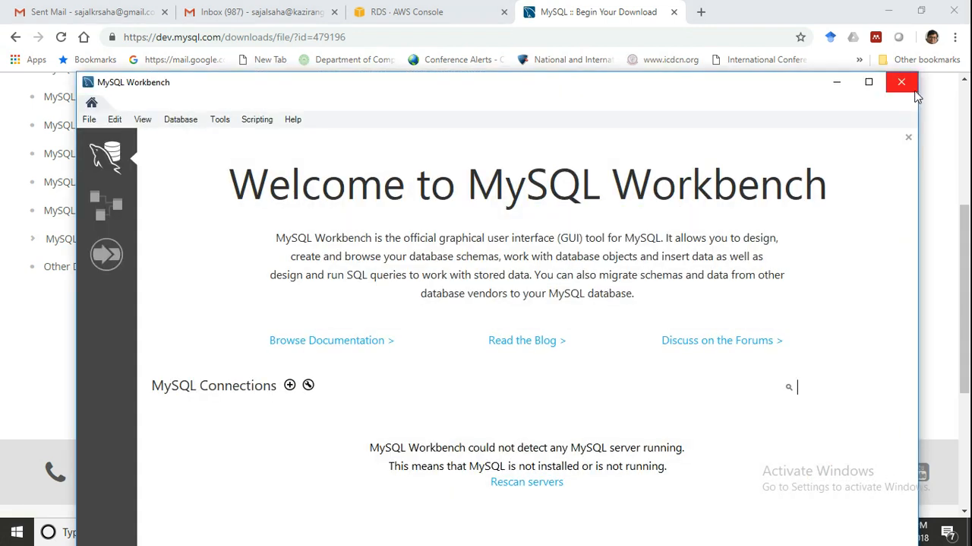
{"action": "left_click", "coordinate": [869, 81]}
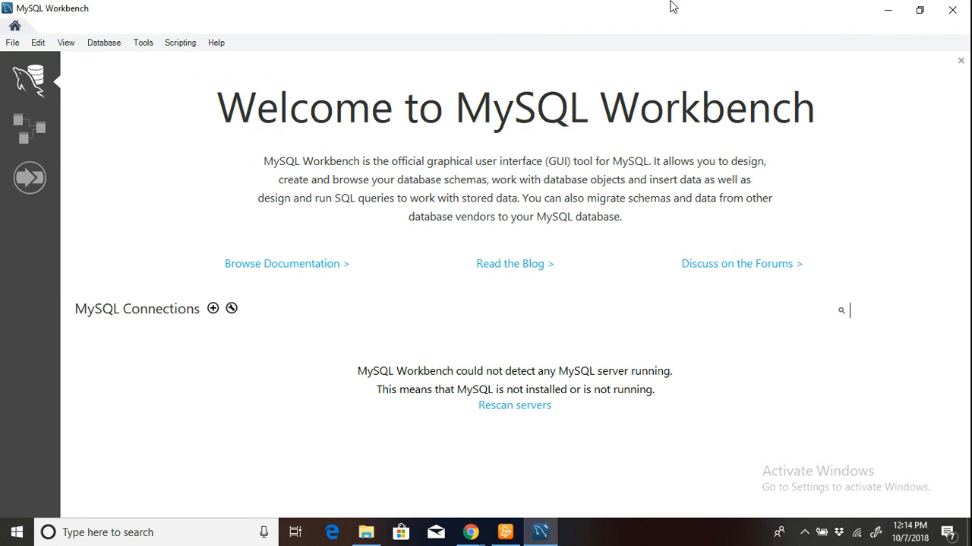
{"action": "left_click", "coordinate": [107, 44]}
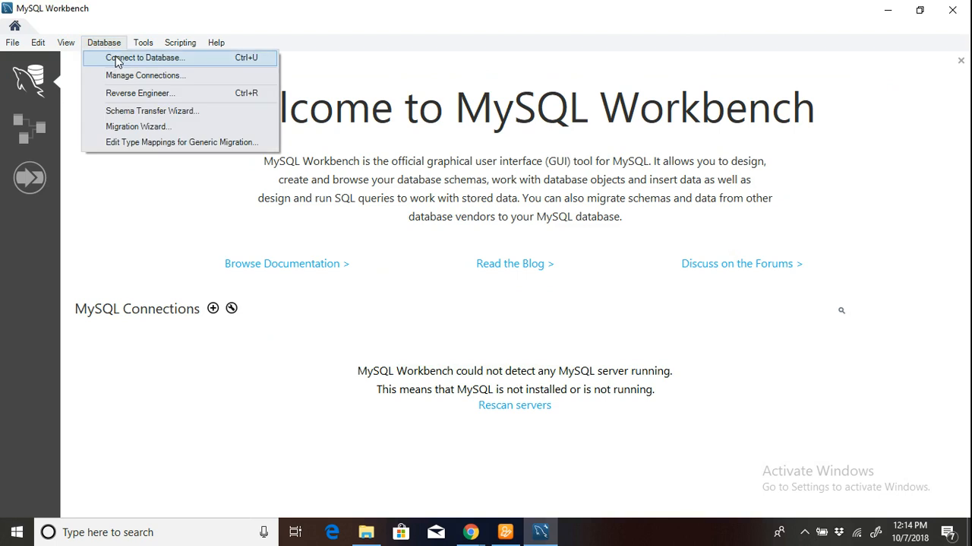
{"action": "left_click", "coordinate": [118, 60]}
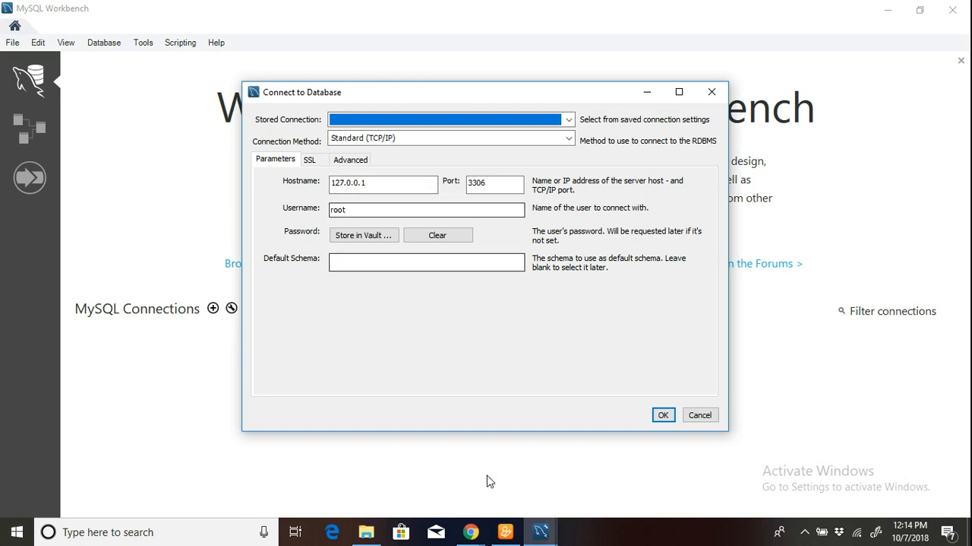
Switch back to the Chrome window with the RDS console and bring up the new instance's details.
{"action": "mouse_move", "coordinate": [471, 534]}
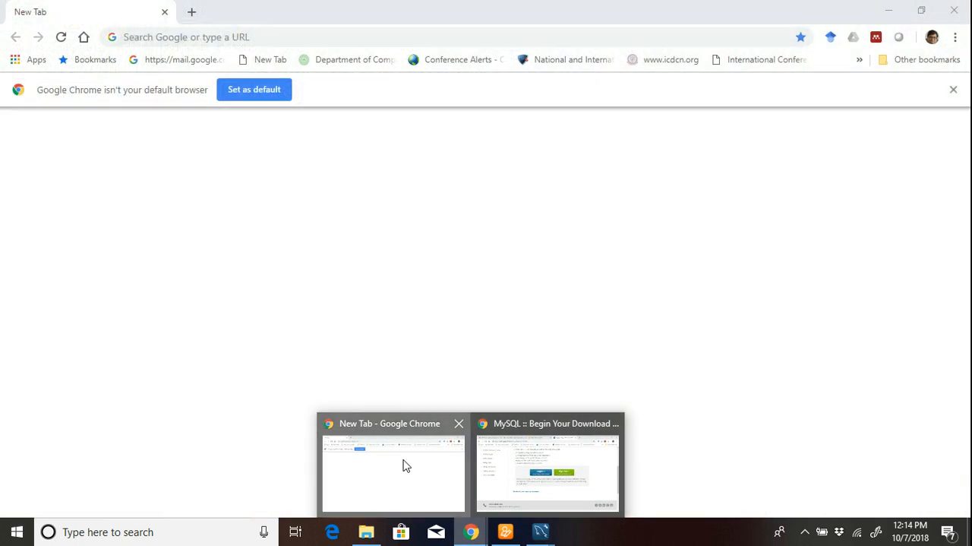
{"action": "left_click", "coordinate": [407, 465]}
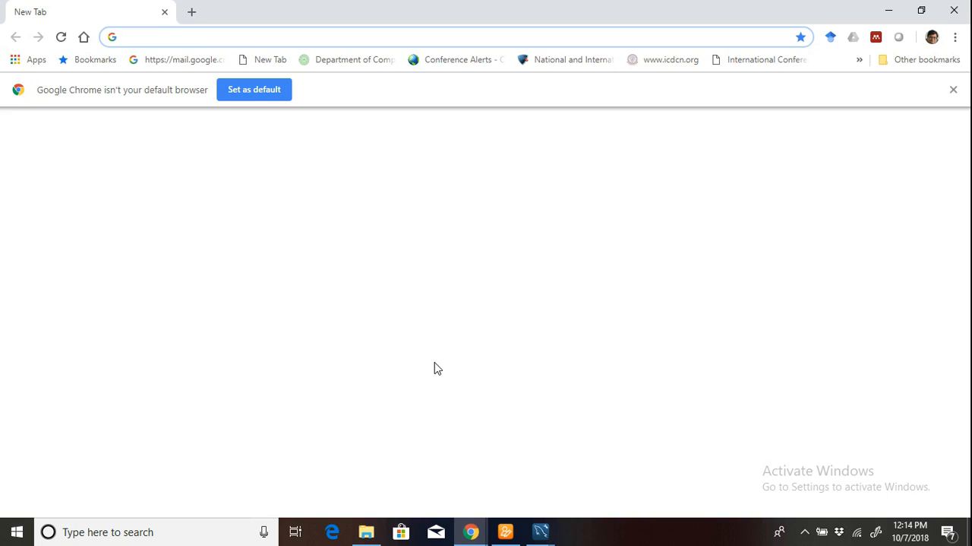
{"action": "left_click", "coordinate": [477, 536]}
{"action": "left_click", "coordinate": [524, 502]}
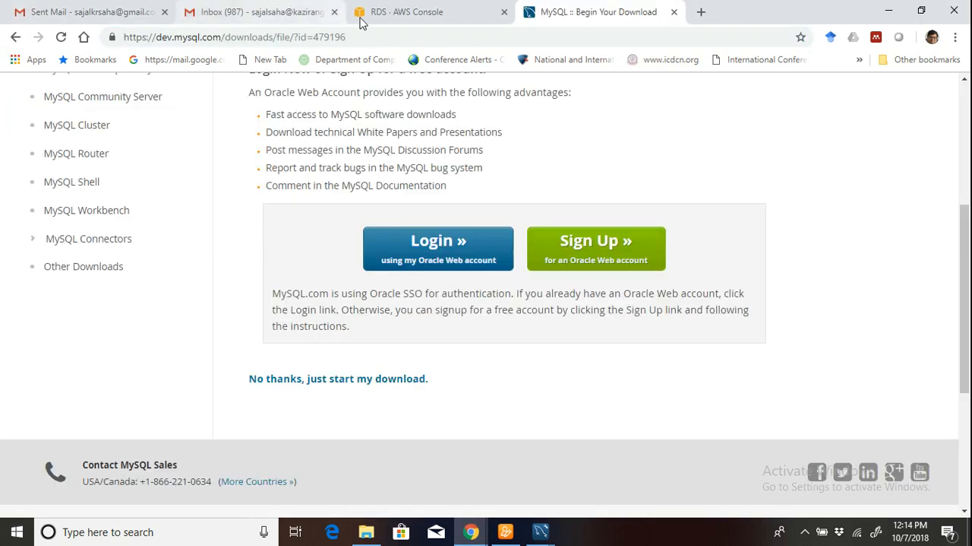
{"action": "left_click", "coordinate": [373, 18]}
Copy the instance's ARN from its configuration details and look over the surrounding details.
{"action": "left_click_drag", "start_coordinate": [243, 327], "coordinate": [397, 352]}
{"action": "right_click", "coordinate": [362, 342]}
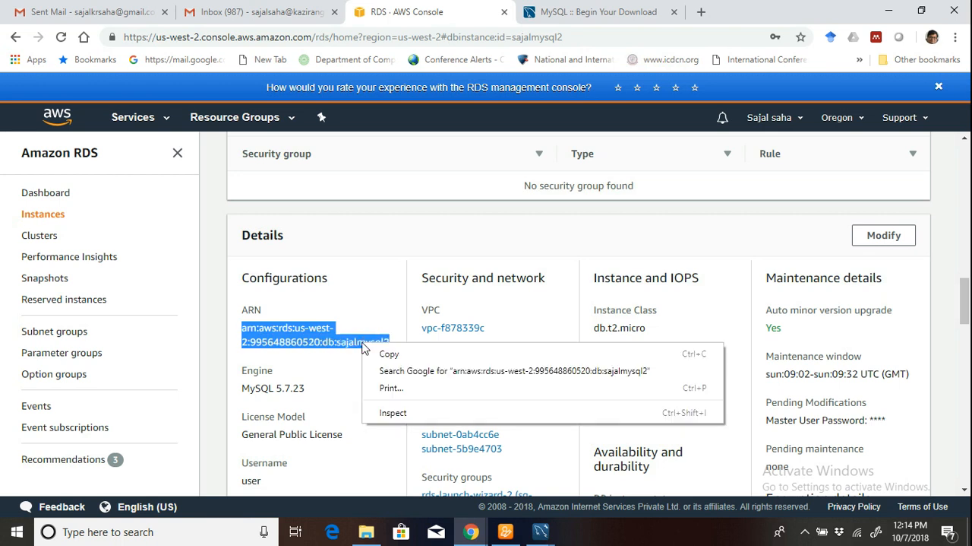
{"action": "left_click", "coordinate": [387, 351]}
{"action": "scroll", "coordinate": [550, 402], "scroll_direction": "down", "scroll_amount": 2}
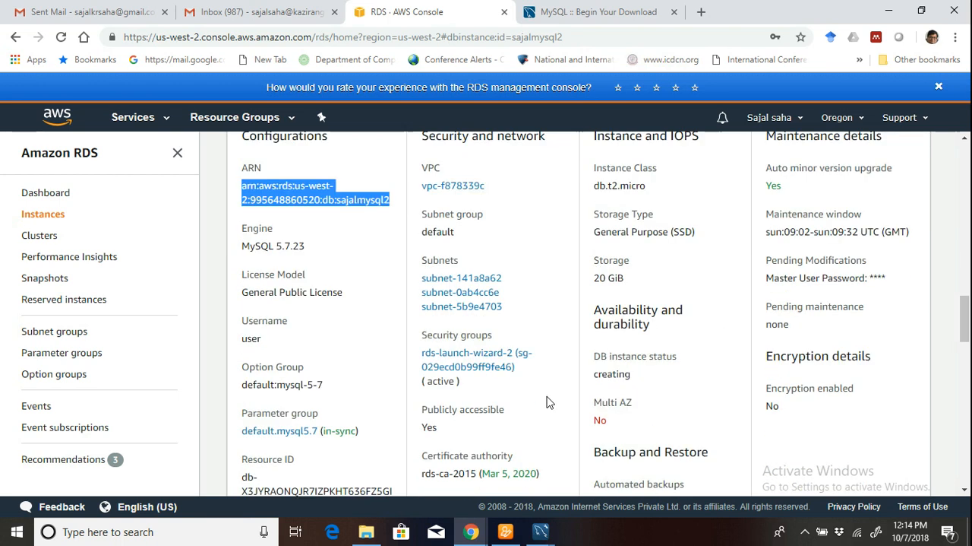
{"action": "scroll", "coordinate": [524, 402], "scroll_direction": "up", "scroll_amount": 1}
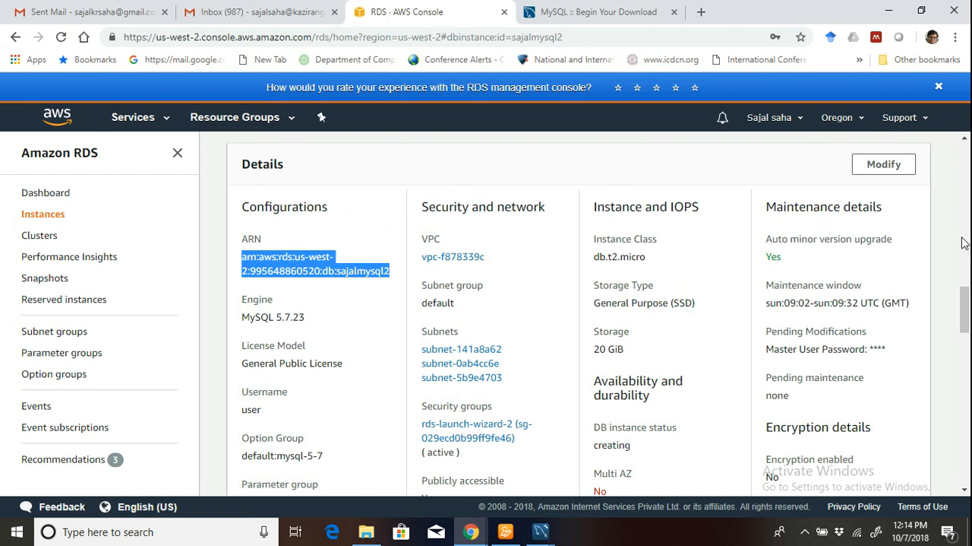
Look through the new instance's summary, first page of CloudWatch metrics, and configuration details in the RDS console.
{"action": "mouse_move", "coordinate": [966, 310]}
{"action": "left_mouse_down"}
{"action": "mouse_move", "coordinate": [965, 142]}
{"action": "mouse_move", "coordinate": [962, 346]}
{"action": "mouse_move", "coordinate": [962, 308]}
{"action": "left_mouse_up"}
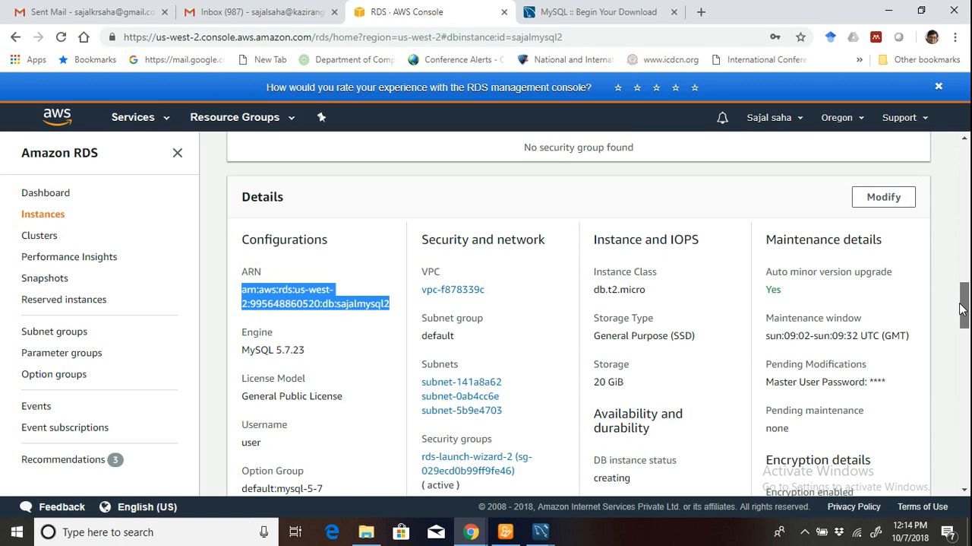
{"action": "left_click_drag", "start_coordinate": [961, 308], "coordinate": [962, 311]}
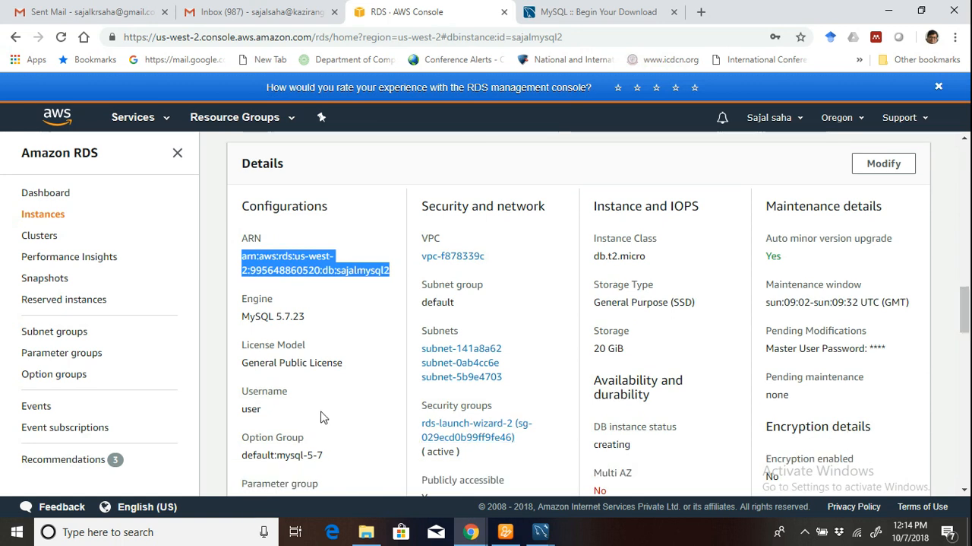
{"action": "scroll", "coordinate": [956, 327], "scroll_direction": "up", "scroll_amount": 1}
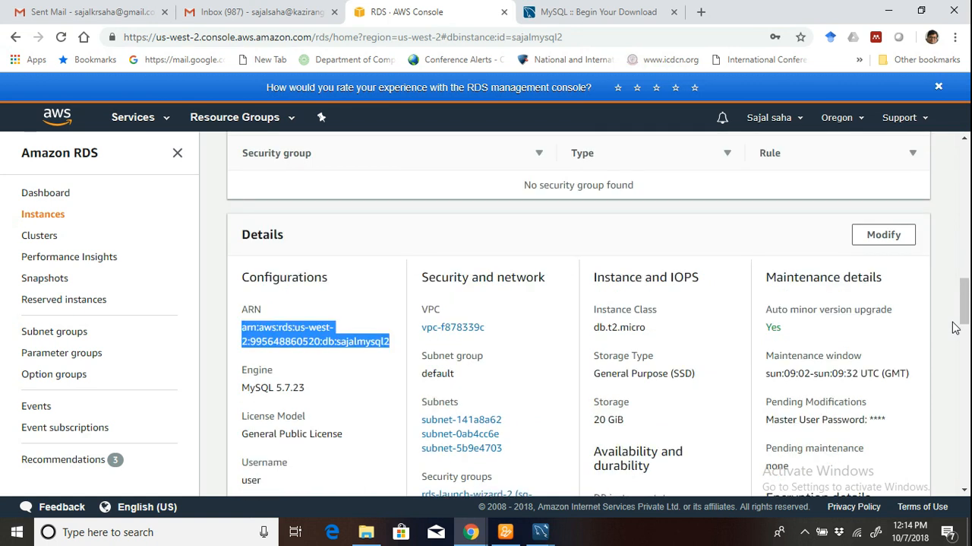
{"action": "scroll", "coordinate": [955, 327], "scroll_direction": "up", "scroll_amount": 10}
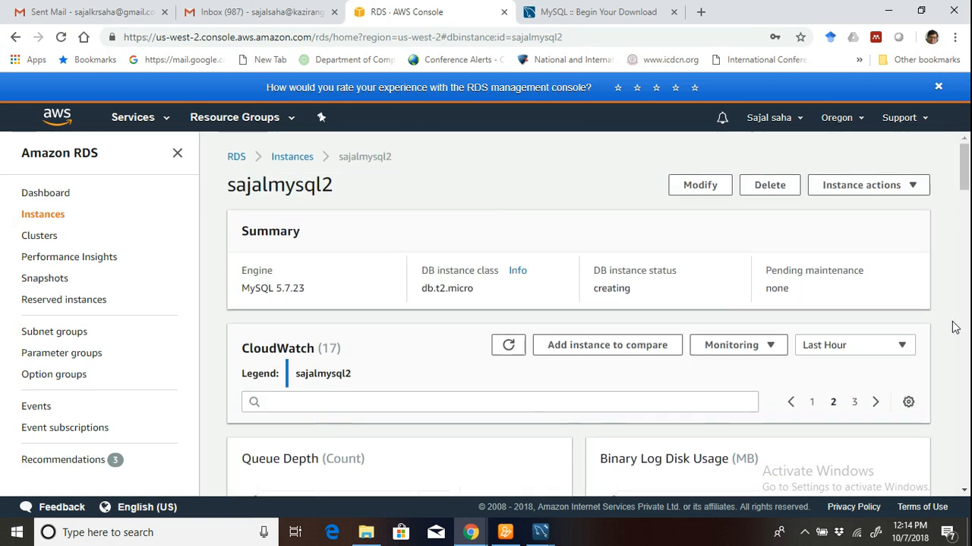
{"action": "left_click", "coordinate": [813, 402]}
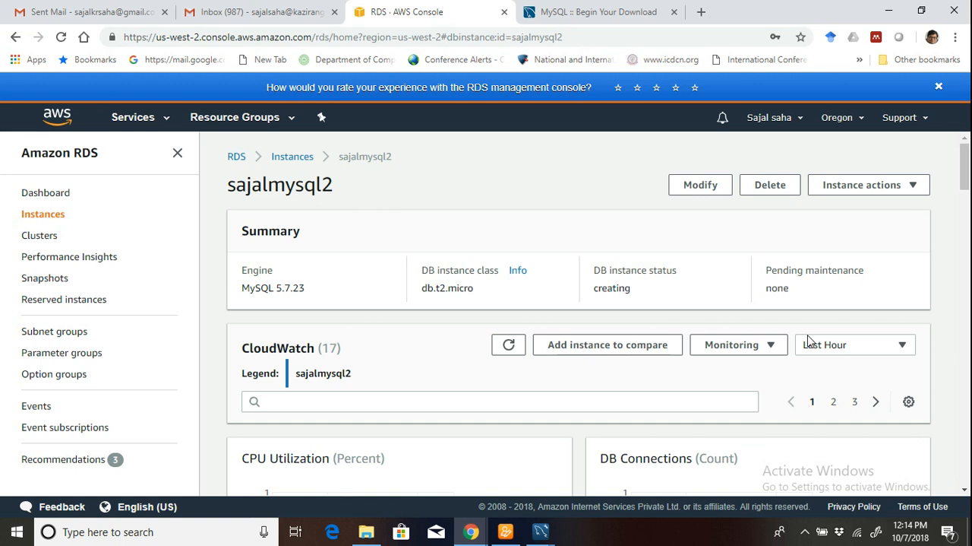
{"action": "scroll", "coordinate": [828, 424], "scroll_direction": "down", "scroll_amount": 4}
{"action": "scroll", "coordinate": [830, 424], "scroll_direction": "down", "scroll_amount": 10}
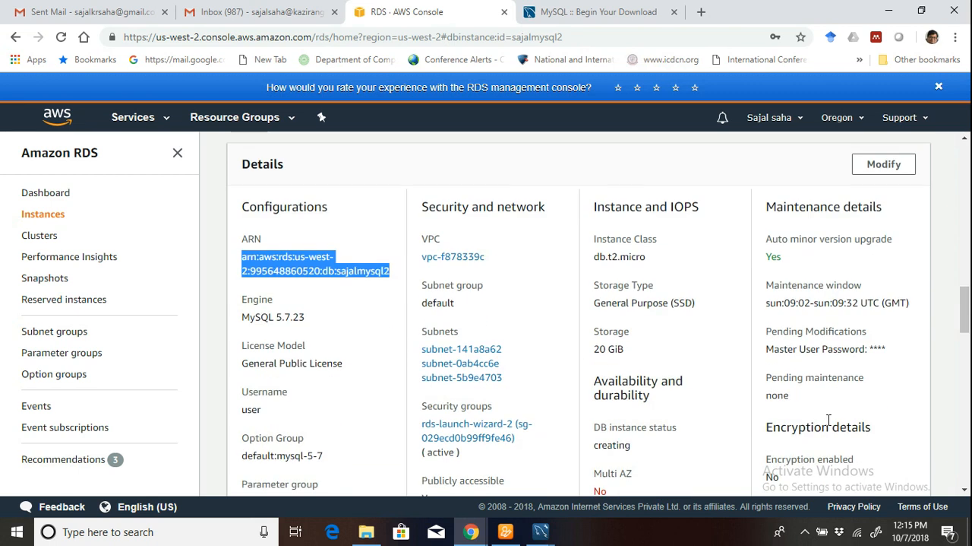
Switch to MySQL Workbench and set the connection's hostname to the copied ARN and the username to user.
{"action": "left_click", "coordinate": [470, 531]}
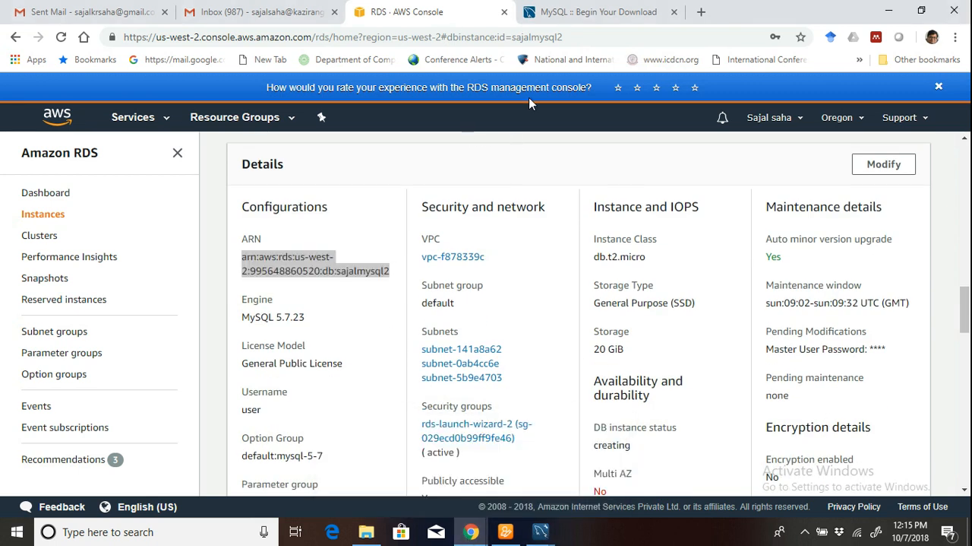
{"action": "left_click", "coordinate": [551, 12]}
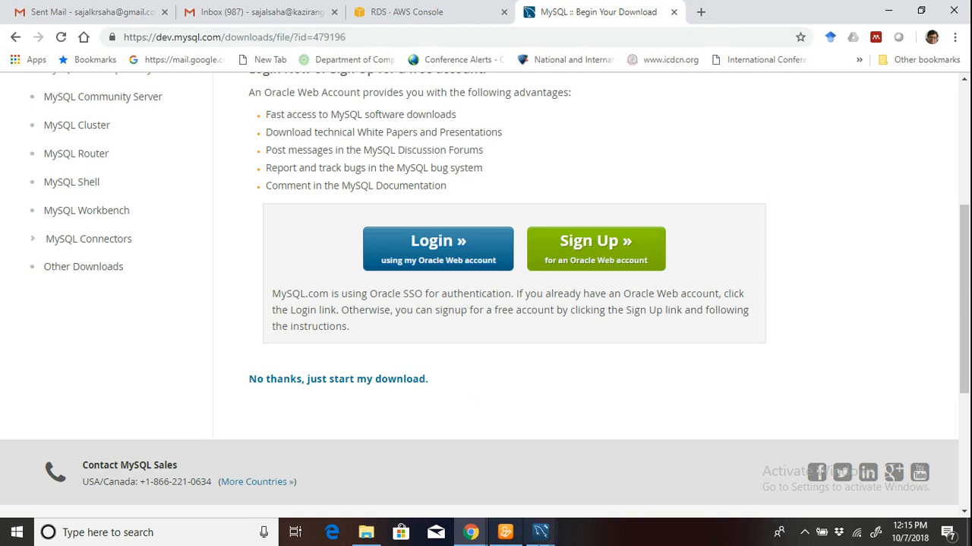
{"action": "mouse_move", "coordinate": [541, 536]}
{"action": "left_click", "coordinate": [580, 494]}
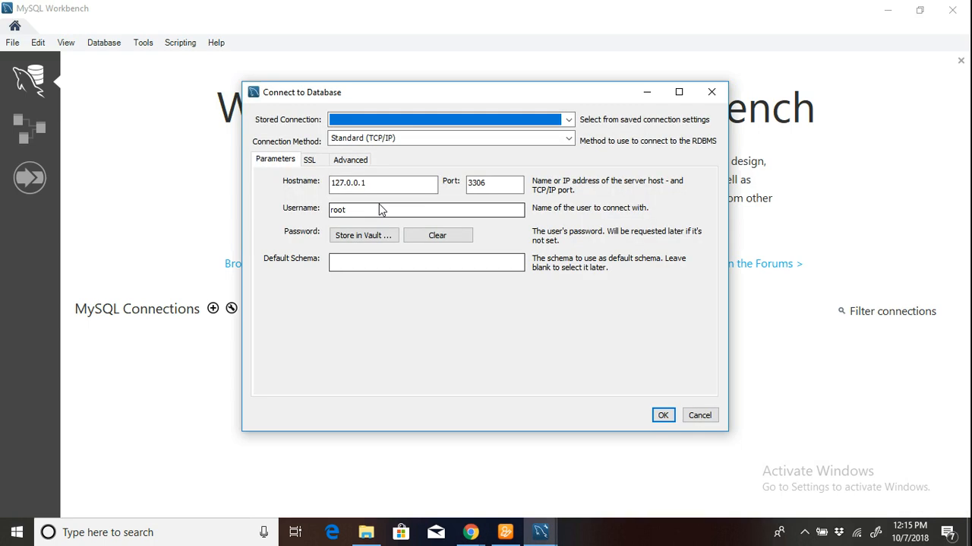
{"action": "left_click_drag", "start_coordinate": [391, 184], "coordinate": [318, 178]}
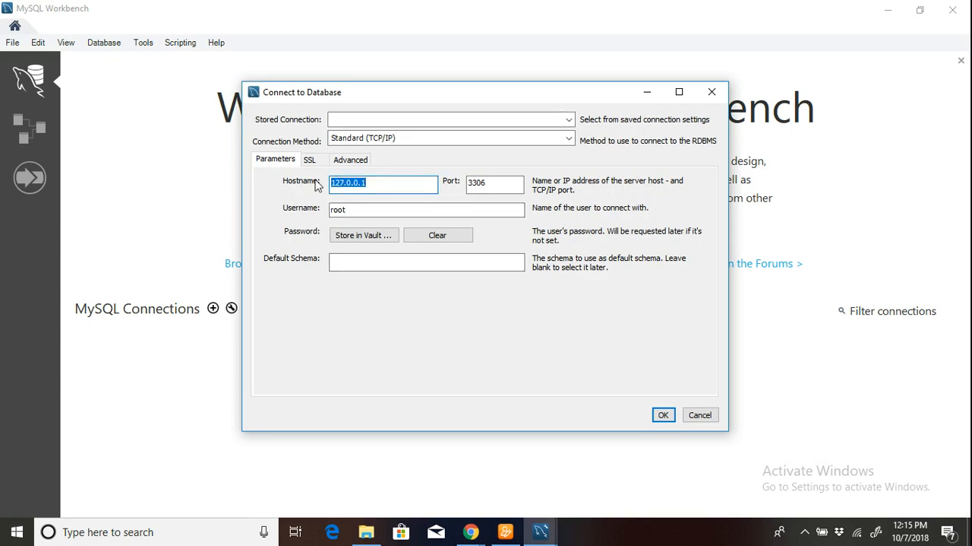
{"action": "key", "text": "ctrl+v"}
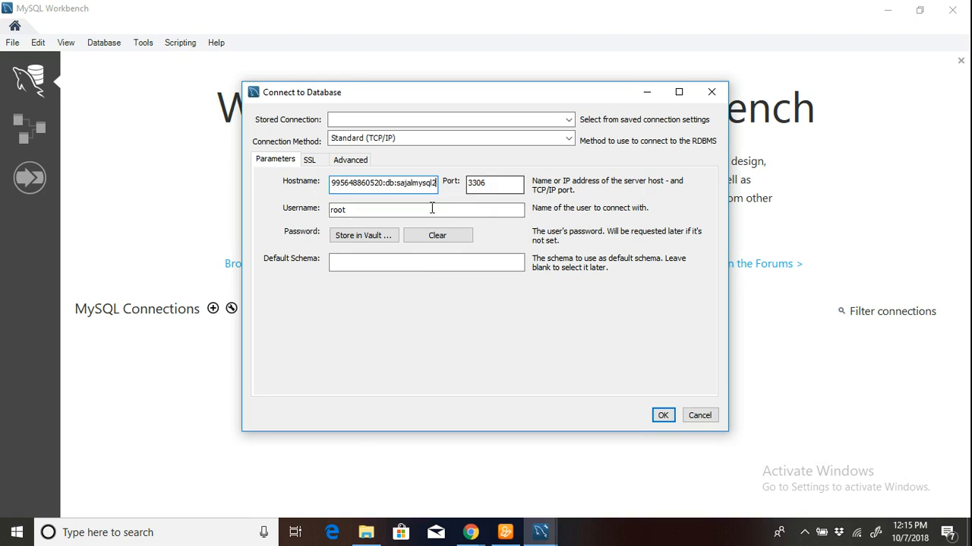
{"action": "left_click_drag", "start_coordinate": [382, 209], "coordinate": [284, 200]}
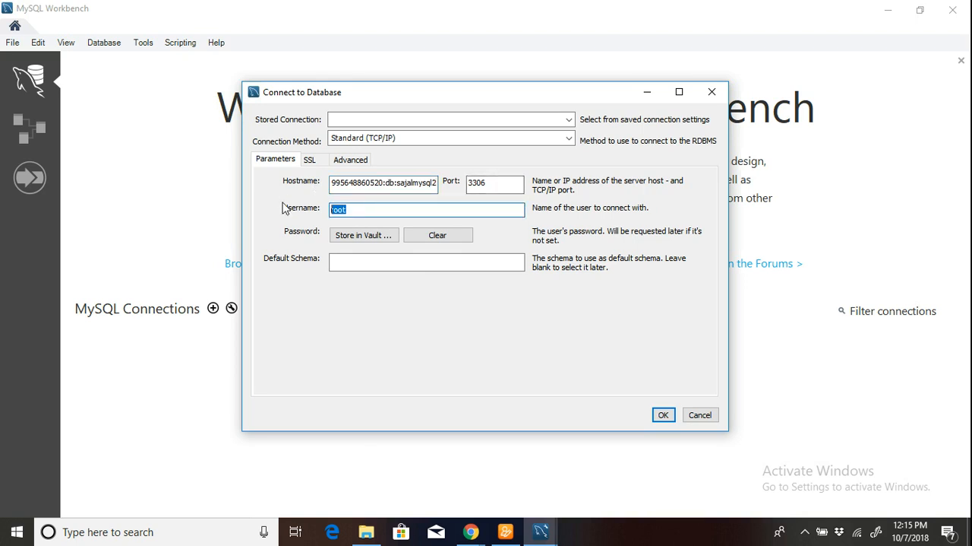
{"action": "type", "text": "use"}
Store the database password for the ARN-based connection, try to connect, and dismiss the resulting dialog.
{"action": "left_click", "coordinate": [338, 237]}
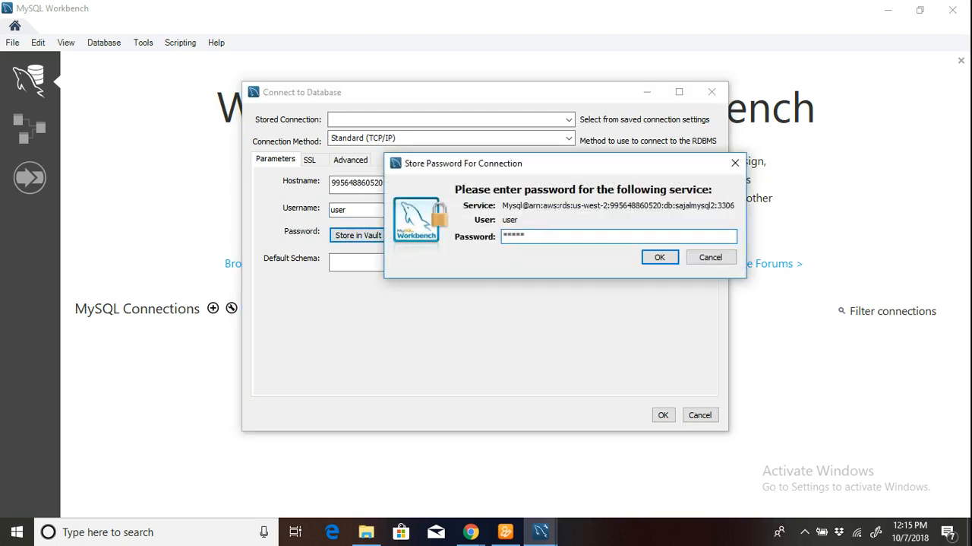
{"action": "left_click", "coordinate": [658, 257]}
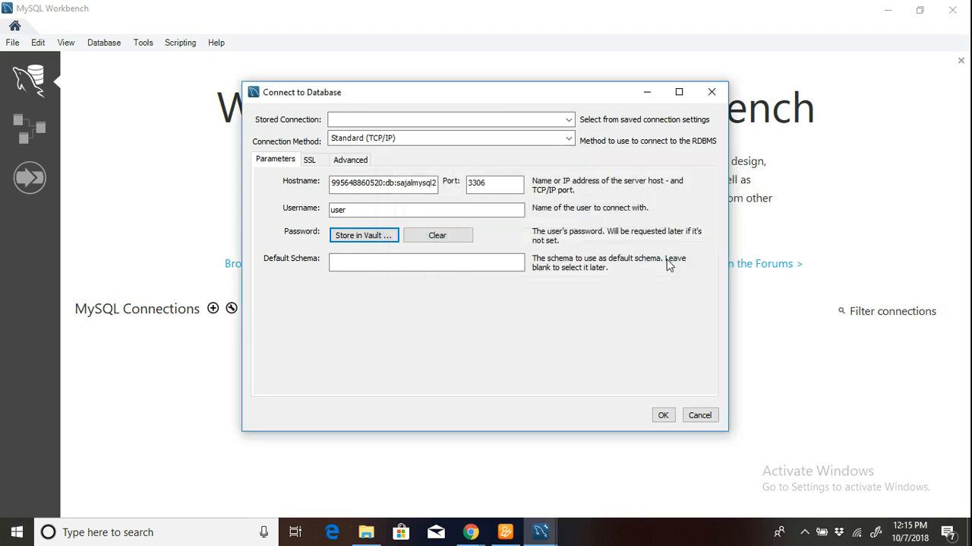
{"action": "left_click", "coordinate": [663, 414]}
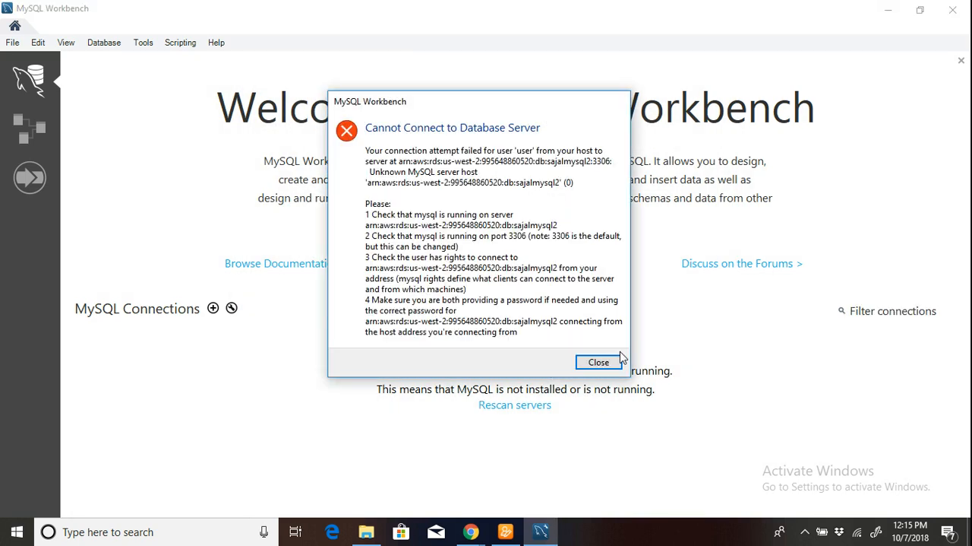
{"action": "left_click", "coordinate": [600, 362]}
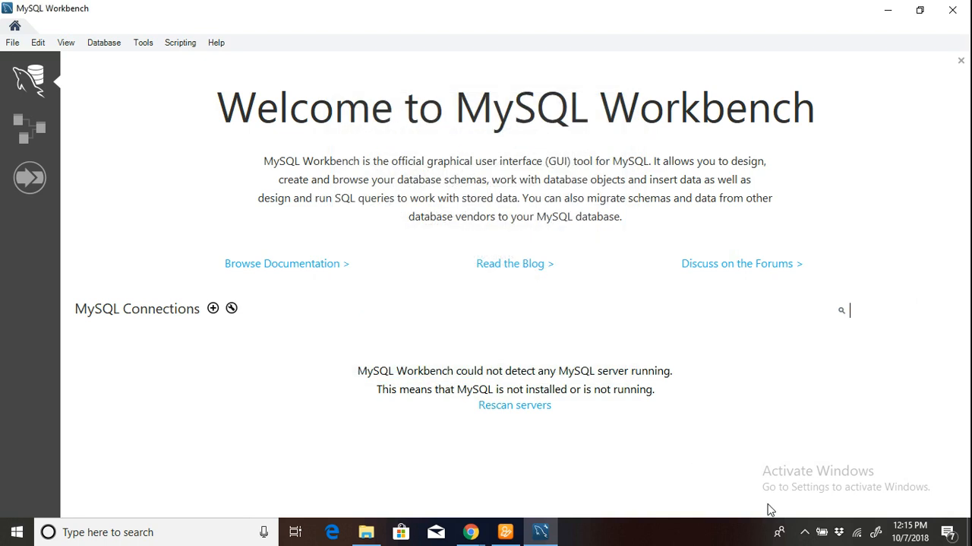
{"action": "left_click", "coordinate": [805, 531]}
{"action": "right_click", "coordinate": [778, 505]}
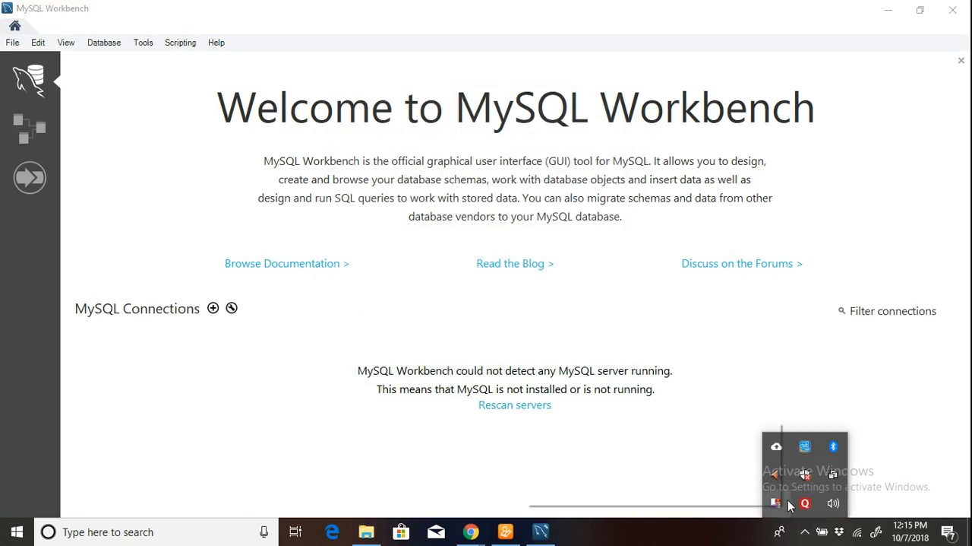
{"action": "left_click", "coordinate": [701, 449]}
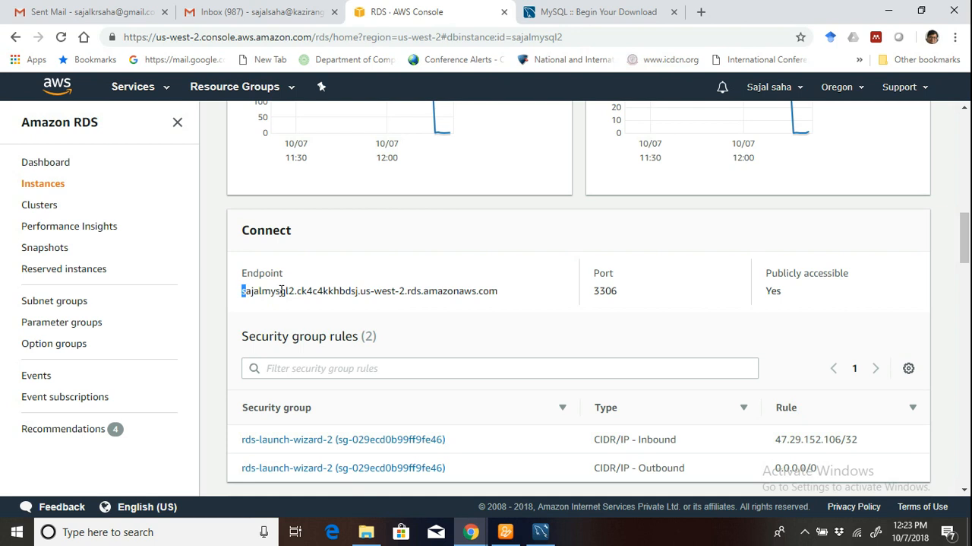
Copy the database instance's endpoint address from its Connect details in the RDS console.
{"action": "left_click_drag", "start_coordinate": [282, 291], "coordinate": [500, 296]}
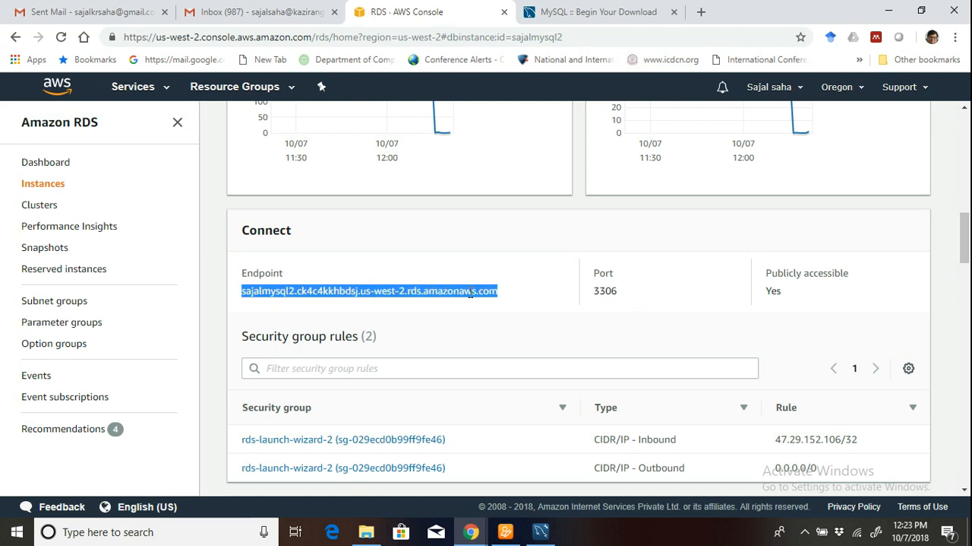
{"action": "right_click", "coordinate": [471, 292]}
{"action": "left_click", "coordinate": [490, 302]}
Switch to MySQL Workbench, dismiss the connection error, and reopen the Connect to Database dialog.
{"action": "left_click", "coordinate": [627, 12]}
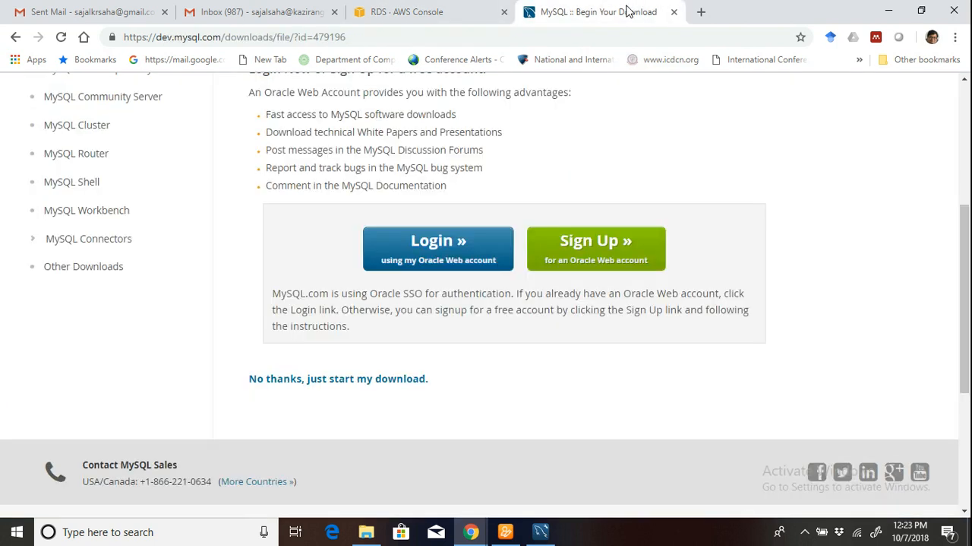
{"action": "left_click", "coordinate": [546, 530]}
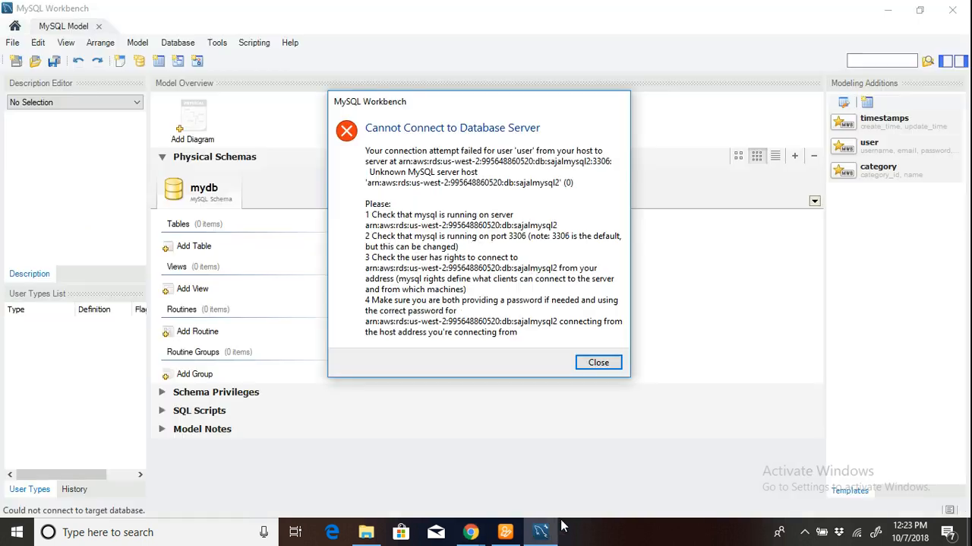
{"action": "left_click", "coordinate": [600, 362]}
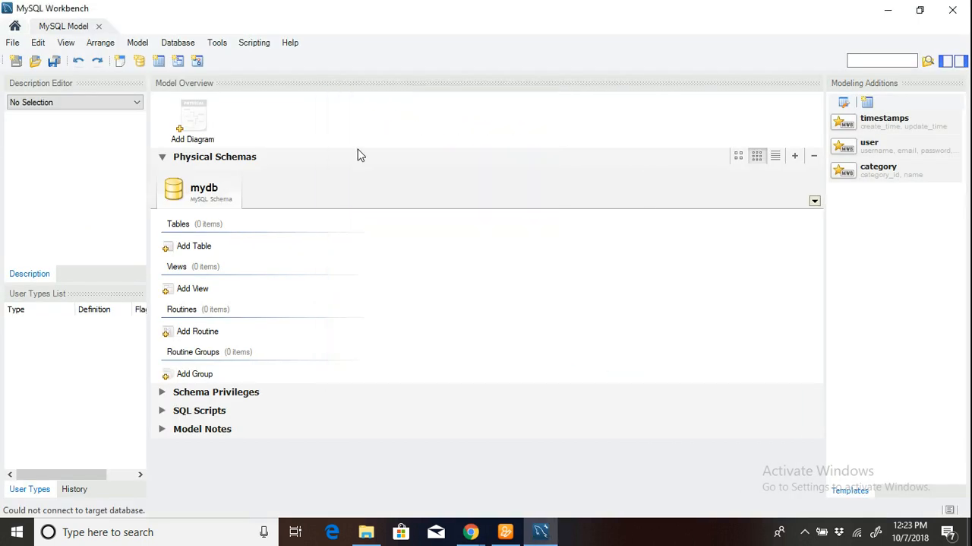
{"action": "left_click", "coordinate": [178, 42]}
{"action": "left_click", "coordinate": [187, 58]}
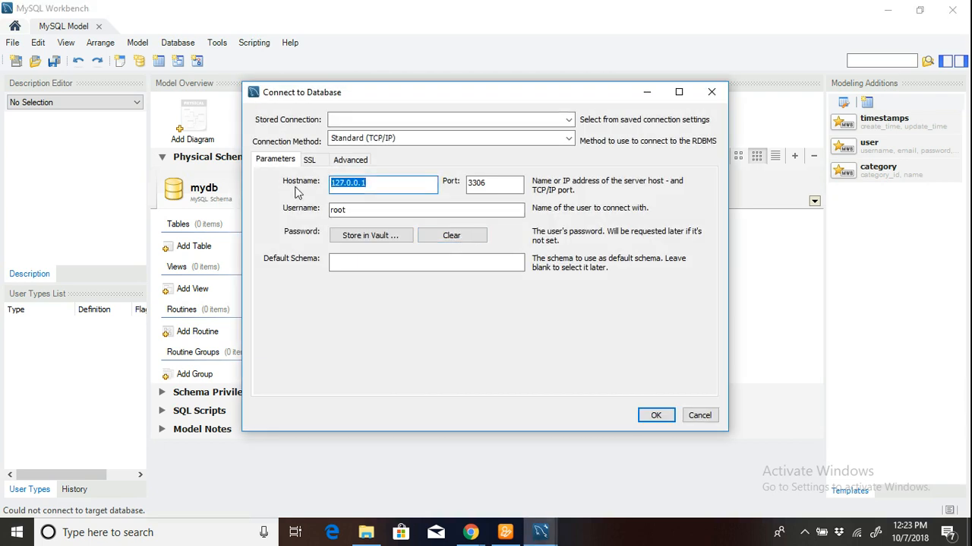
Set the connection's hostname to the copied RDS endpoint and the username to user.
{"action": "key", "text": "ctrl+v"}
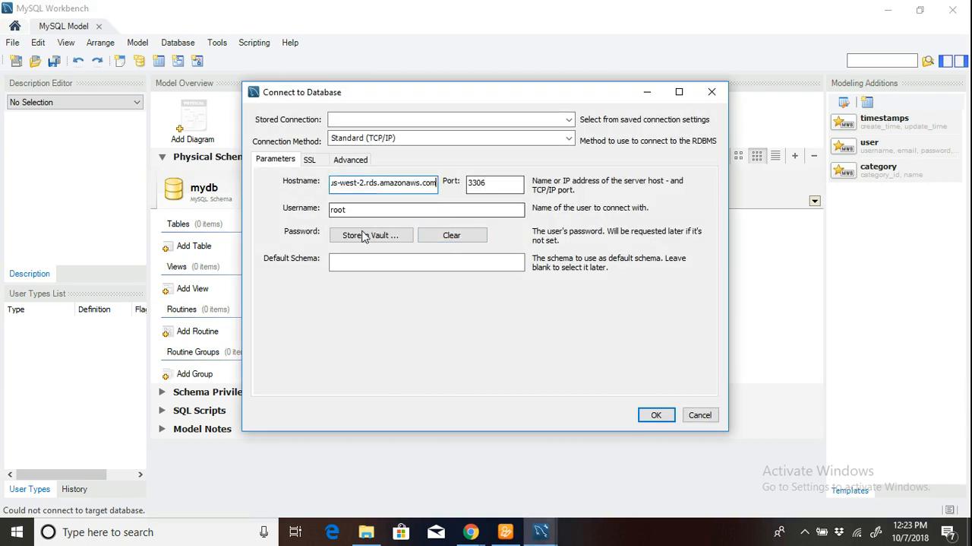
{"action": "left_click_drag", "start_coordinate": [370, 210], "coordinate": [318, 210]}
{"action": "type", "text": "user"}
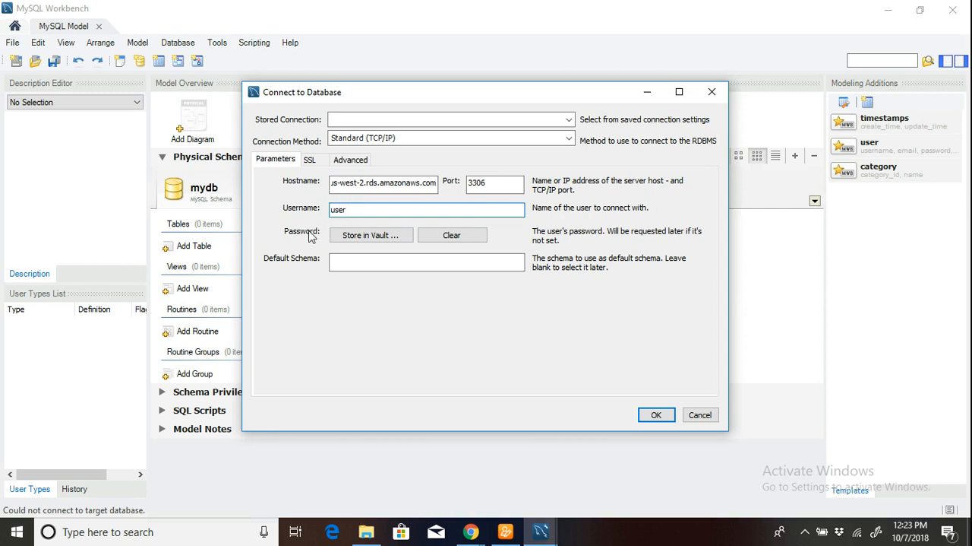
Store the database password in the vault for this endpoint and connect to the database server.
{"action": "left_click", "coordinate": [370, 235]}
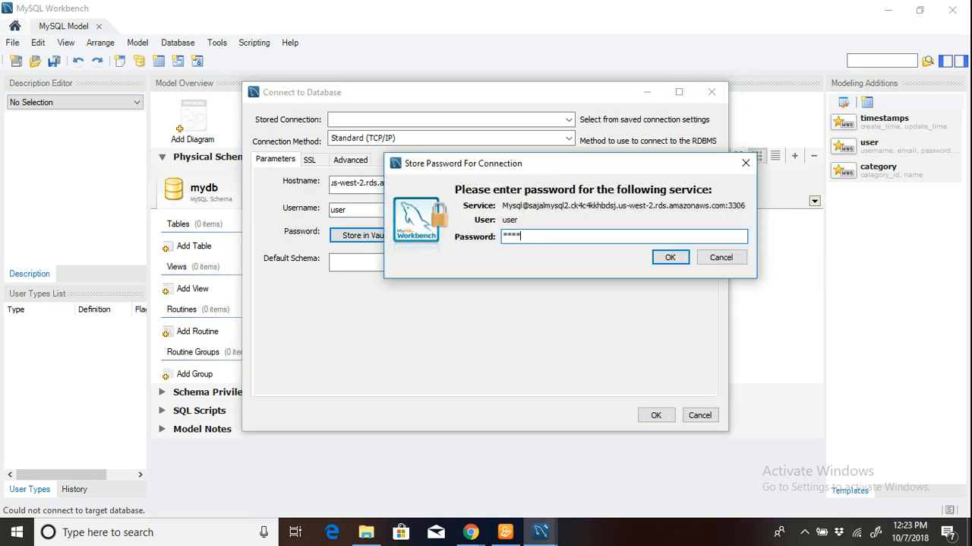
{"action": "left_click", "coordinate": [670, 257]}
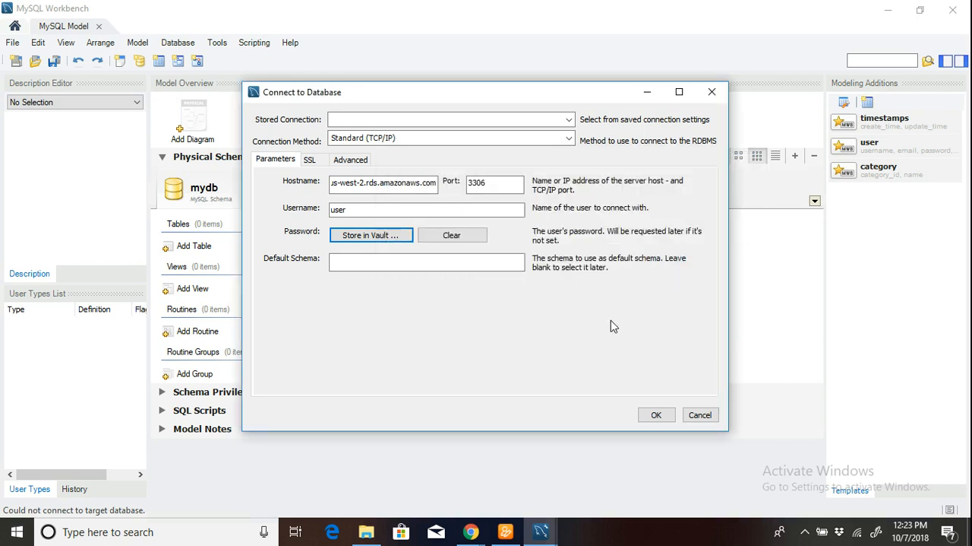
{"action": "left_click", "coordinate": [654, 415]}
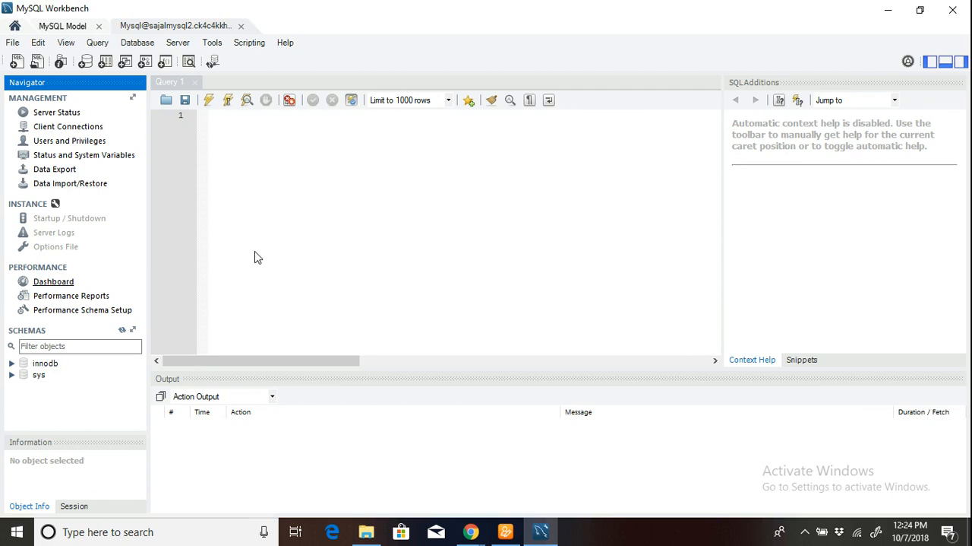
Open the server's performance dashboard and look over the network, MySQL and InnoDB status.
{"action": "left_click", "coordinate": [53, 282]}
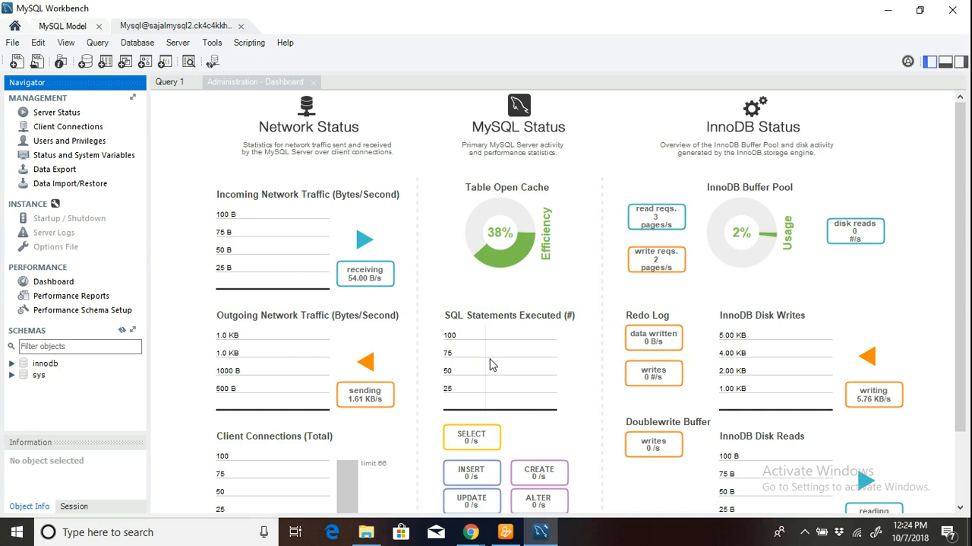
{"action": "left_click_drag", "start_coordinate": [965, 350], "coordinate": [941, 253]}
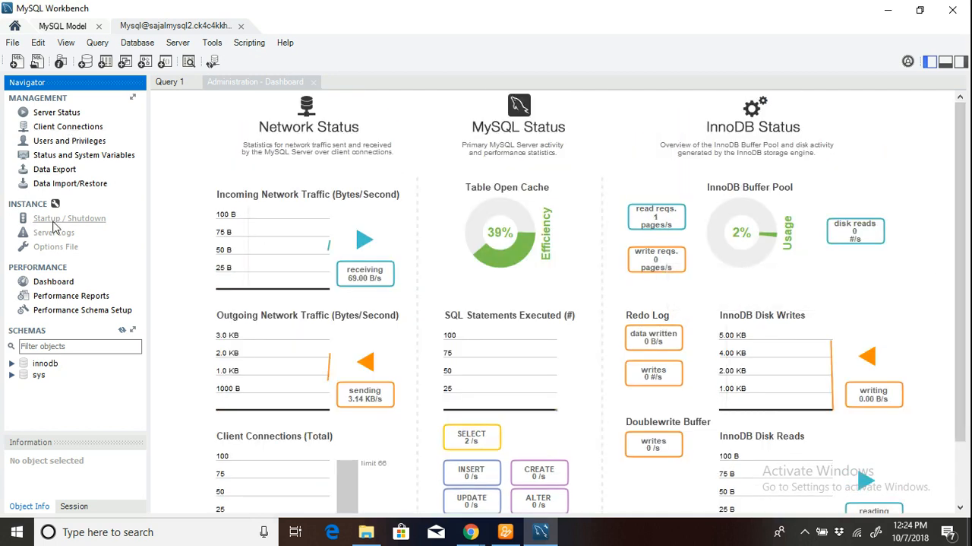
Create a new schema named sajalmysql2 with default charset and collation, and apply its SQL script to the database.
{"action": "left_click", "coordinate": [86, 66]}
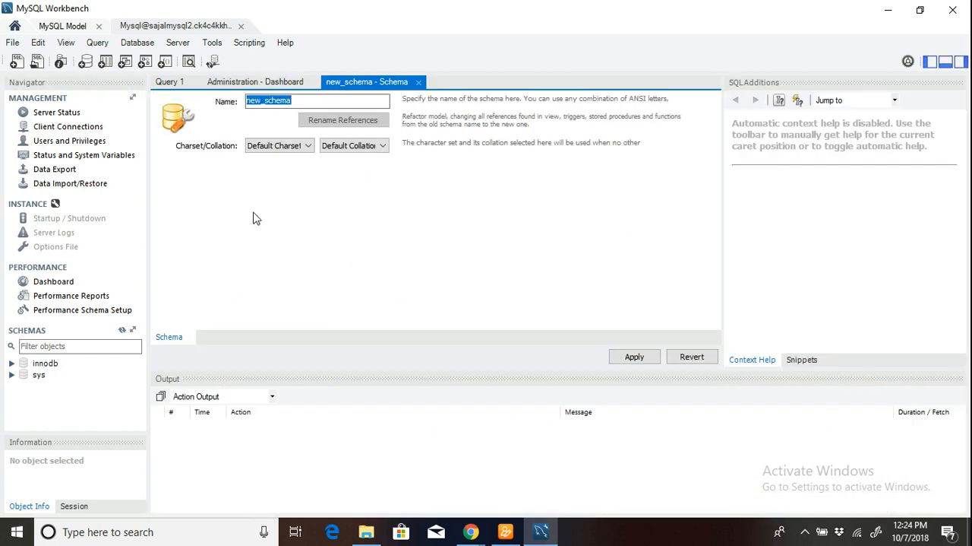
{"action": "type", "text": "sa"}
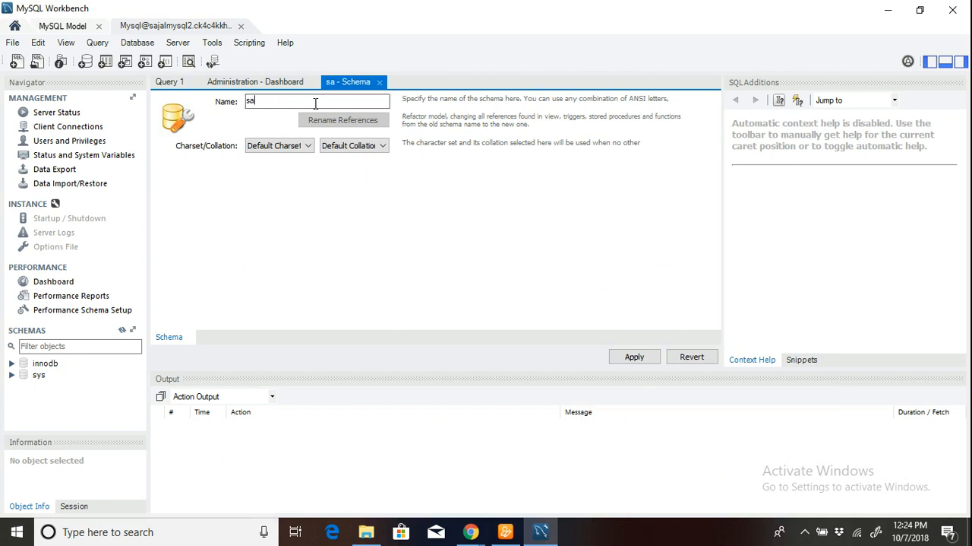
{"action": "type", "text": "jalm"}
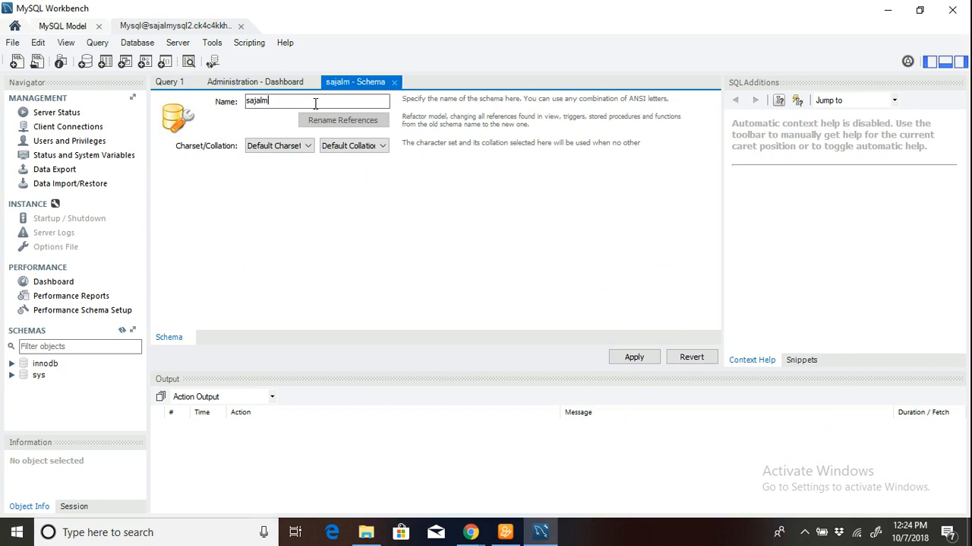
{"action": "type", "text": "ysql2"}
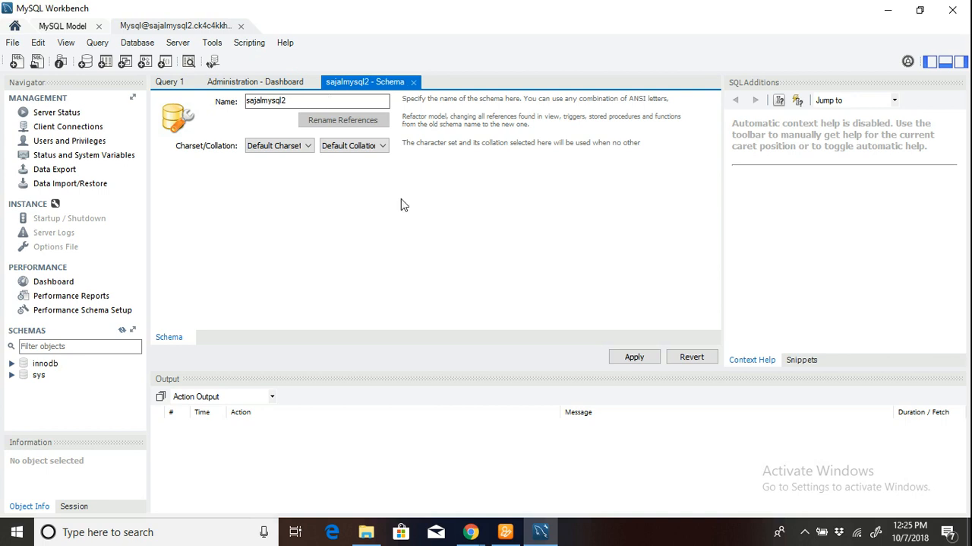
{"action": "left_click", "coordinate": [634, 356]}
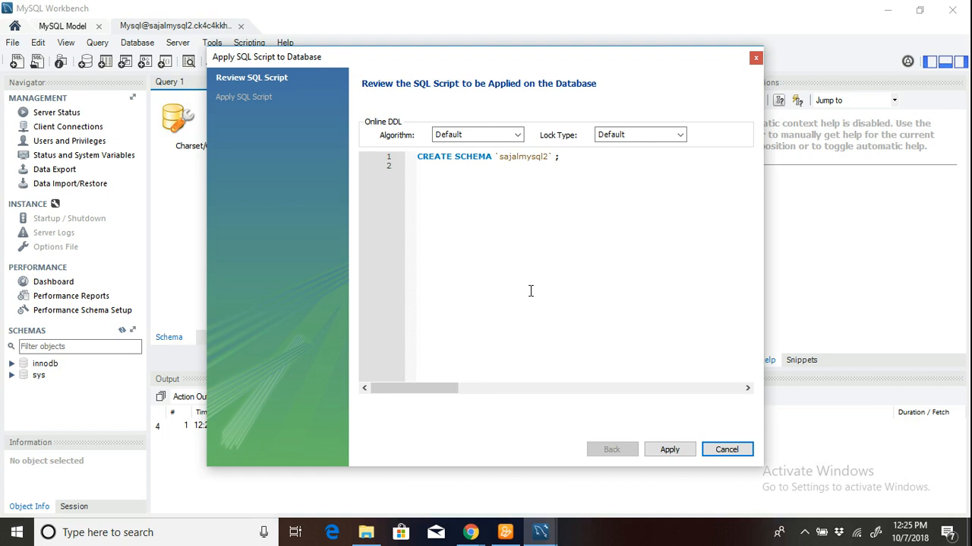
{"action": "left_click", "coordinate": [668, 449]}
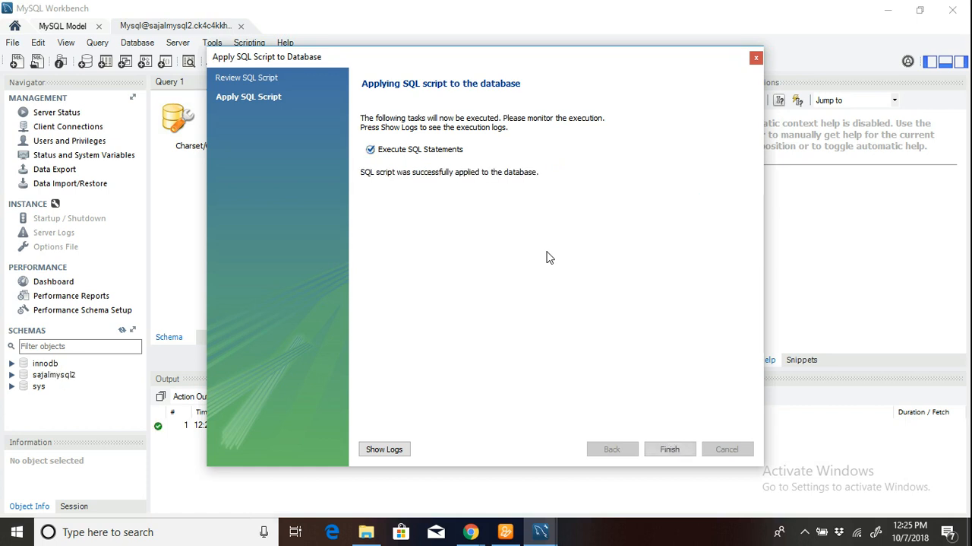
{"action": "left_click", "coordinate": [669, 449]}
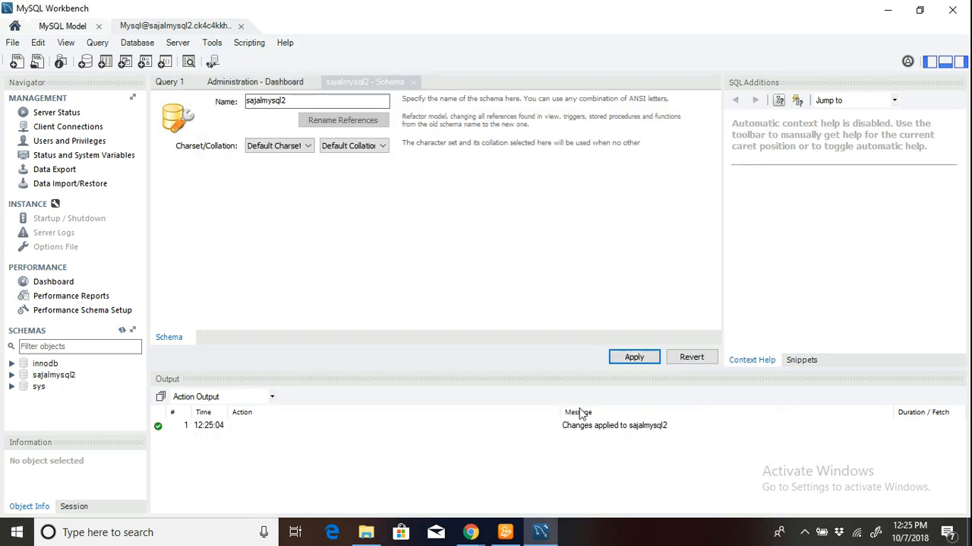
{"action": "left_click", "coordinate": [85, 61]}
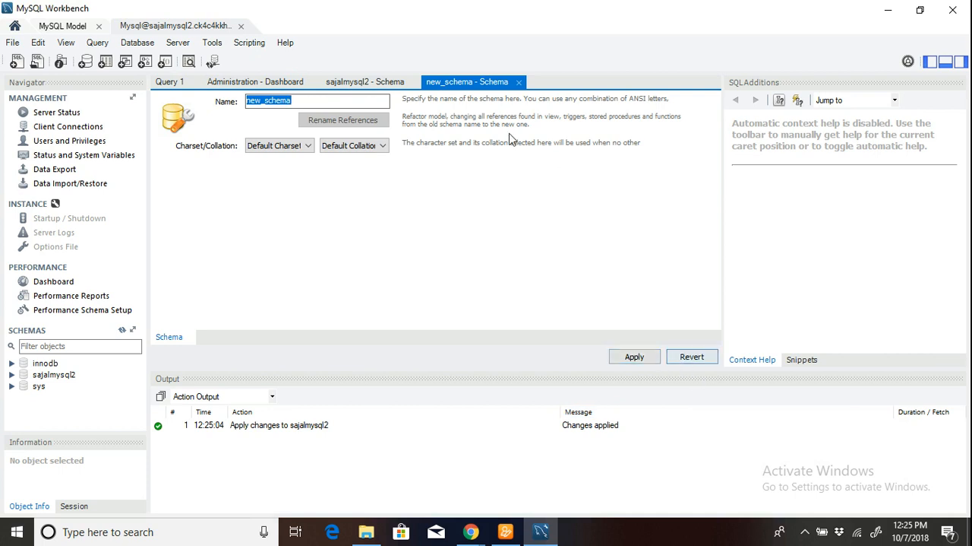
{"action": "left_click", "coordinate": [521, 81]}
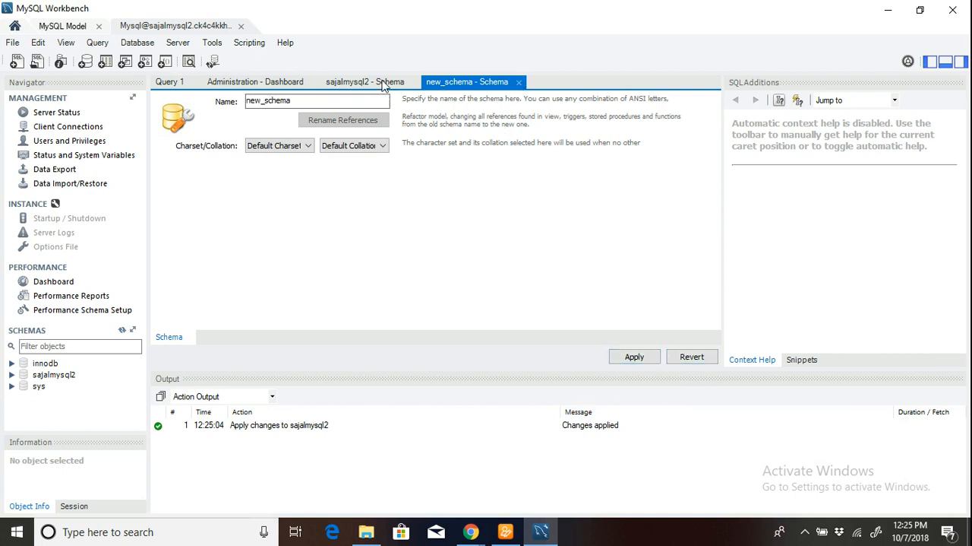
{"action": "left_click", "coordinate": [520, 82]}
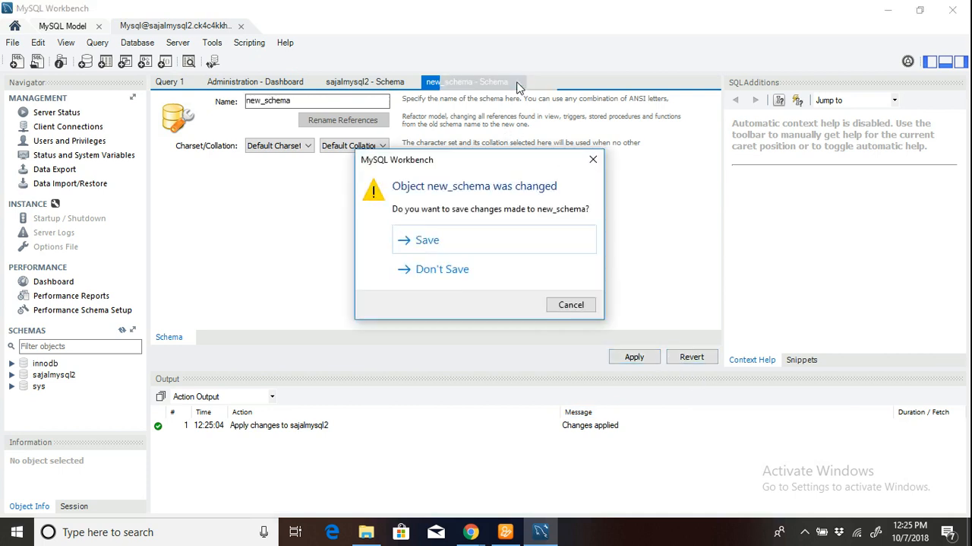
{"action": "left_click", "coordinate": [443, 269]}
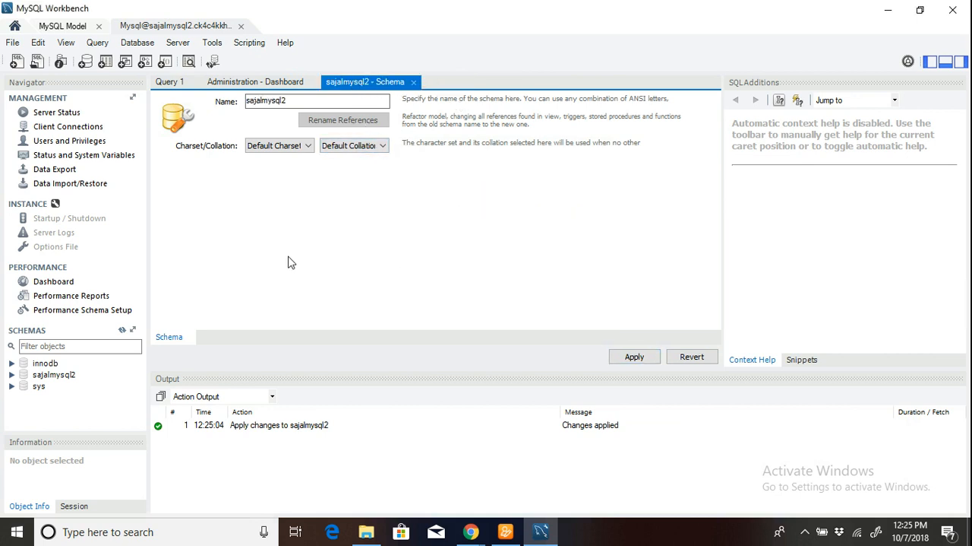
Close the administration dashboard and return to the sajalmysql2 schema editor.
{"action": "left_click", "coordinate": [277, 82]}
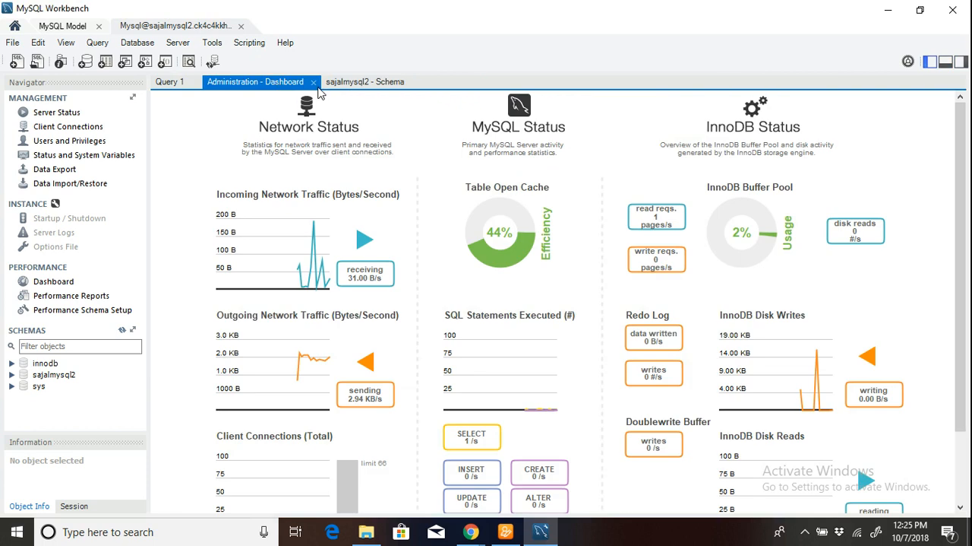
{"action": "left_click", "coordinate": [344, 82]}
{"action": "left_click", "coordinate": [296, 83]}
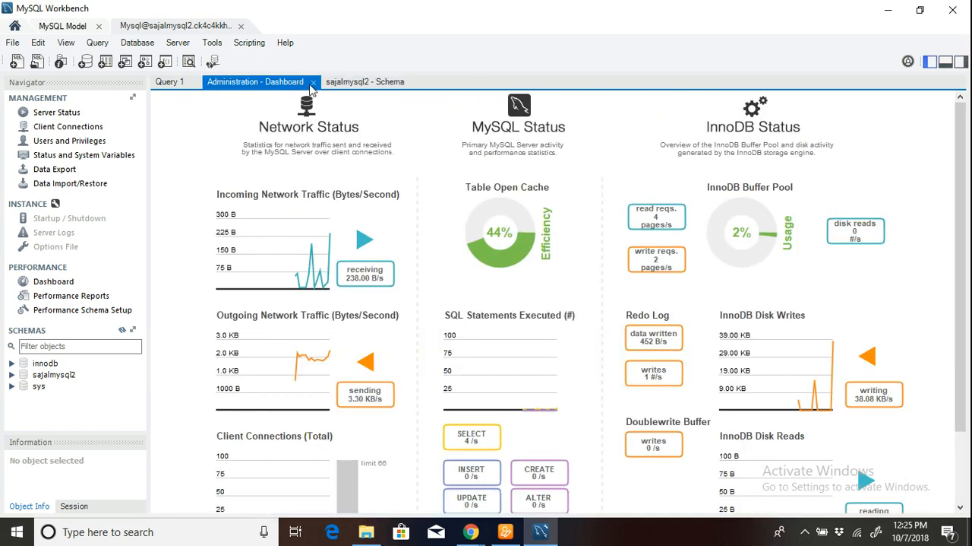
{"action": "left_click", "coordinate": [313, 82]}
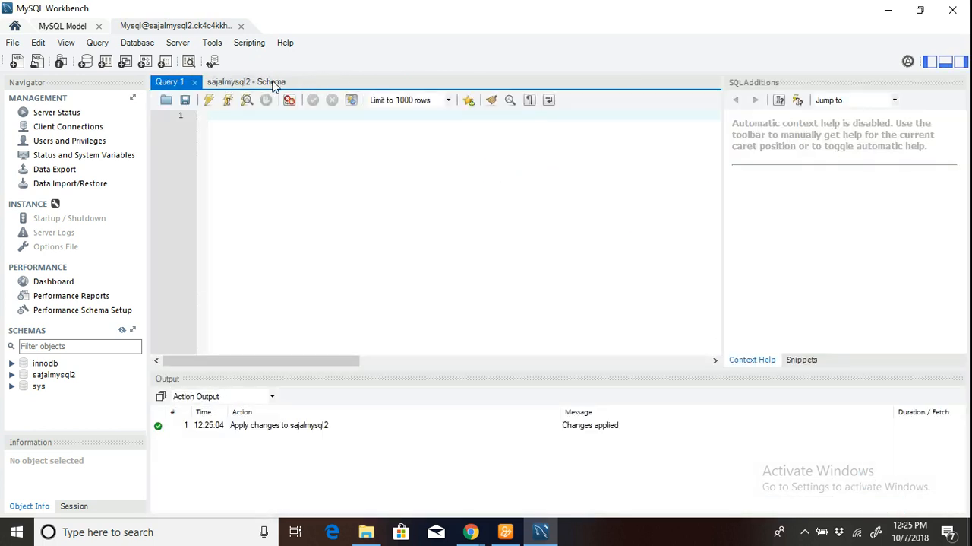
{"action": "left_click", "coordinate": [280, 85]}
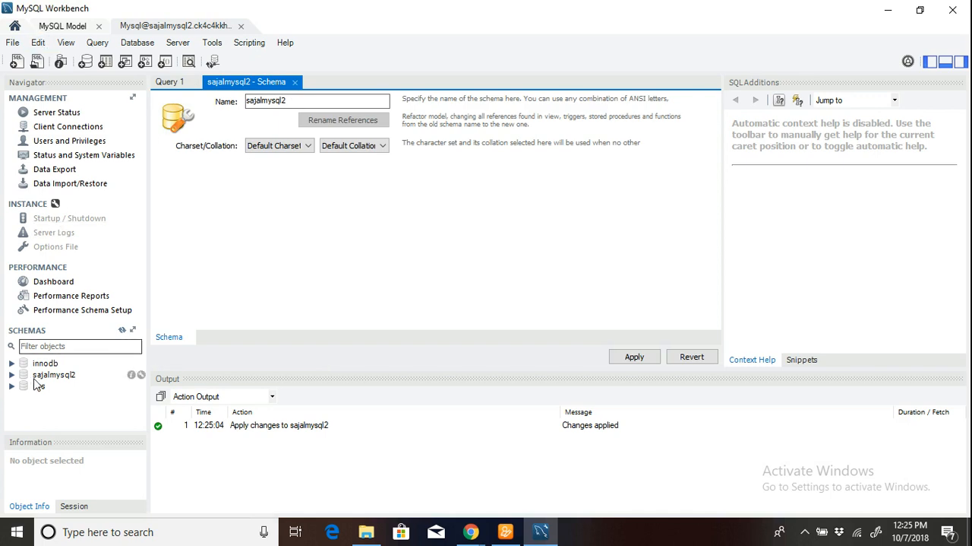
Start a new table in the sajalmysql2 schema and name it employee.
{"action": "left_click", "coordinate": [42, 377]}
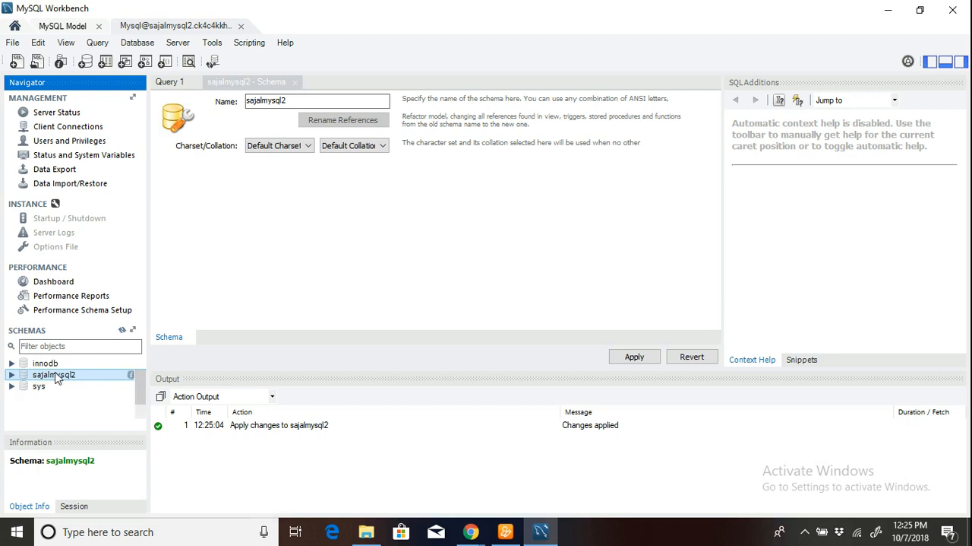
{"action": "double_click", "coordinate": [23, 376]}
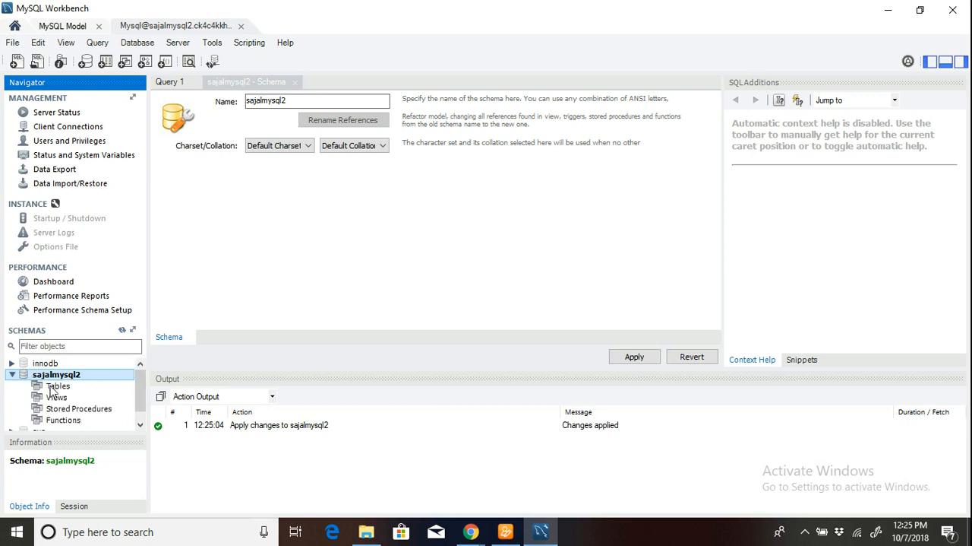
{"action": "left_click", "coordinate": [53, 388]}
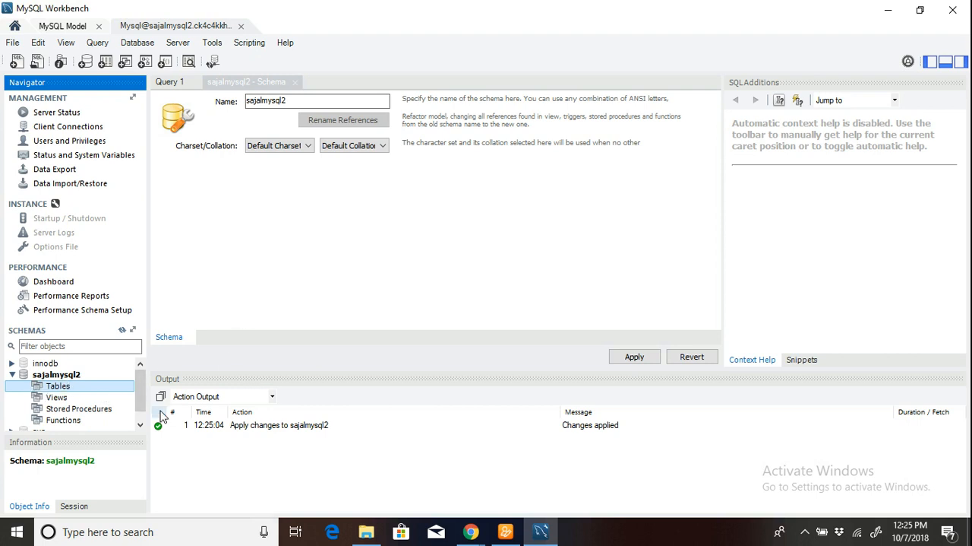
{"action": "right_click", "coordinate": [64, 389]}
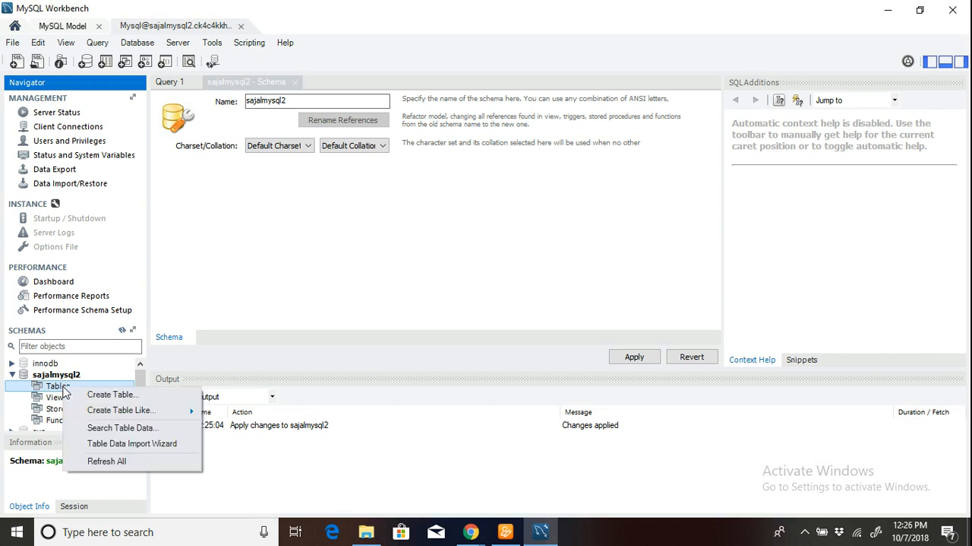
{"action": "left_click", "coordinate": [94, 395]}
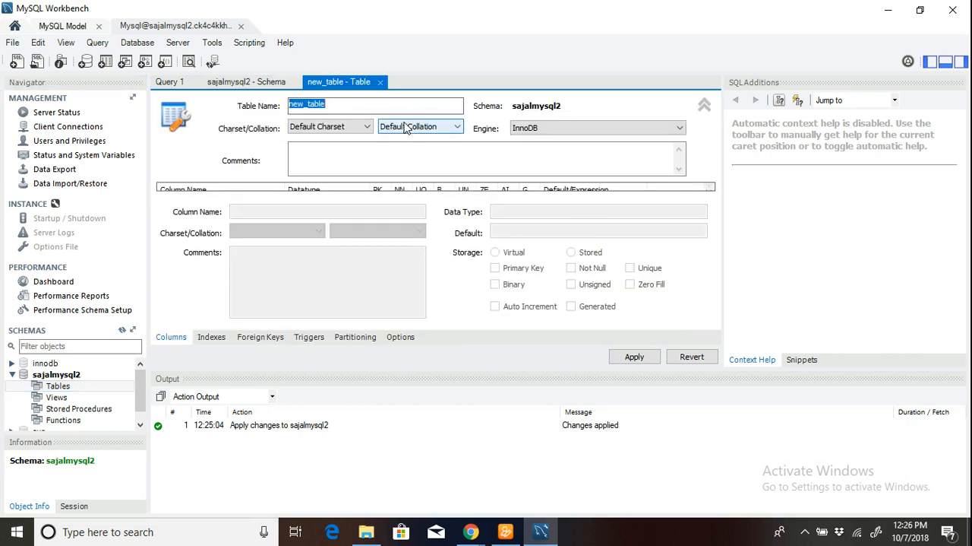
{"action": "type", "text": "employee"}
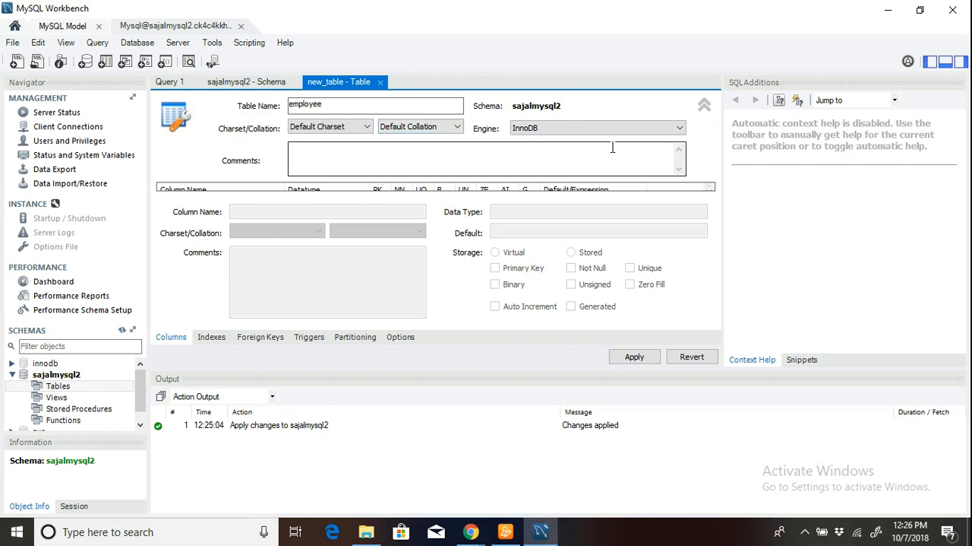
Try to apply the employee table to the database without any columns, and close the script dialog.
{"action": "left_click", "coordinate": [631, 191]}
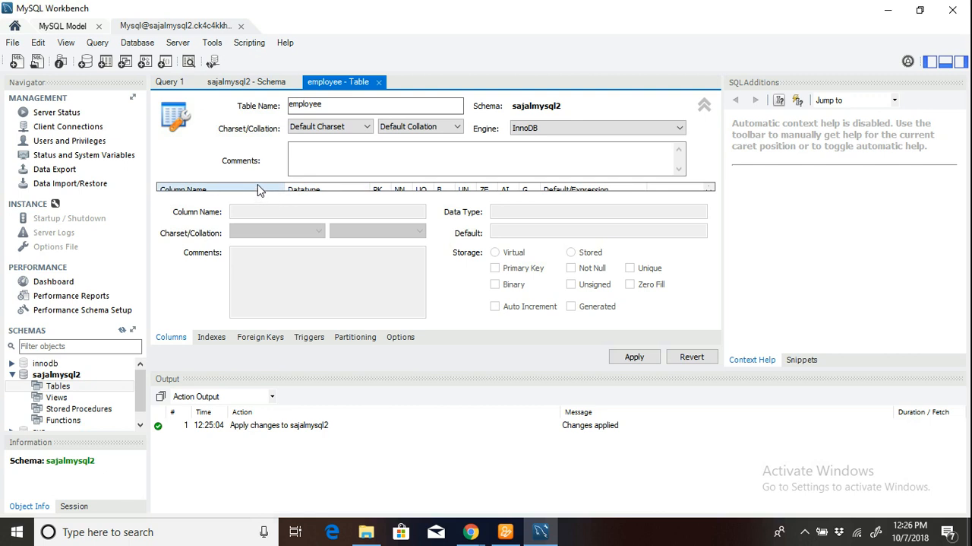
{"action": "left_click", "coordinate": [344, 156]}
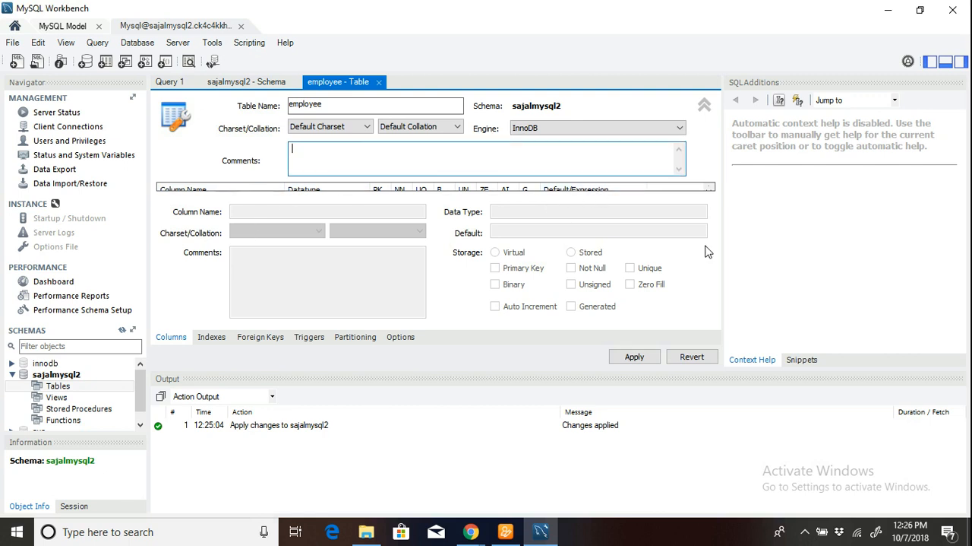
{"action": "left_click", "coordinate": [193, 190]}
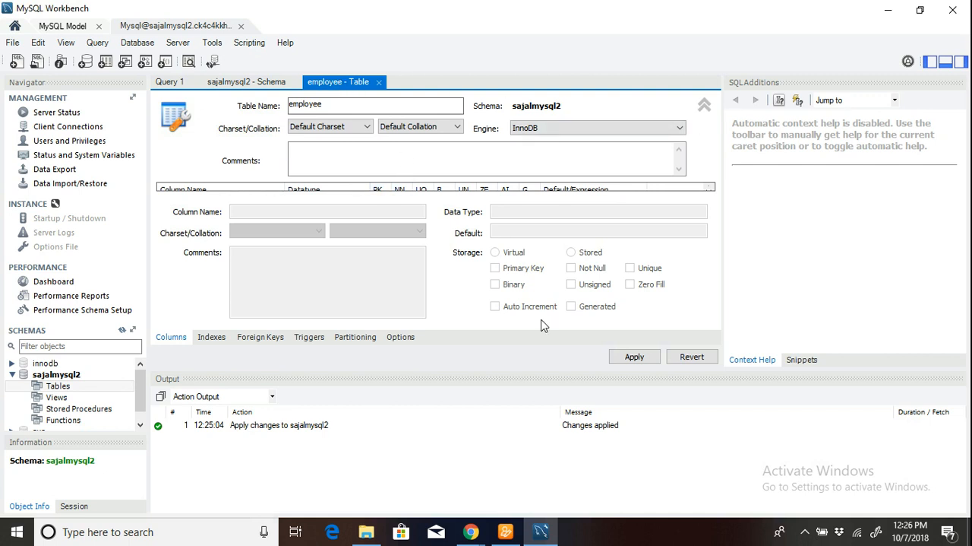
{"action": "left_click", "coordinate": [635, 357]}
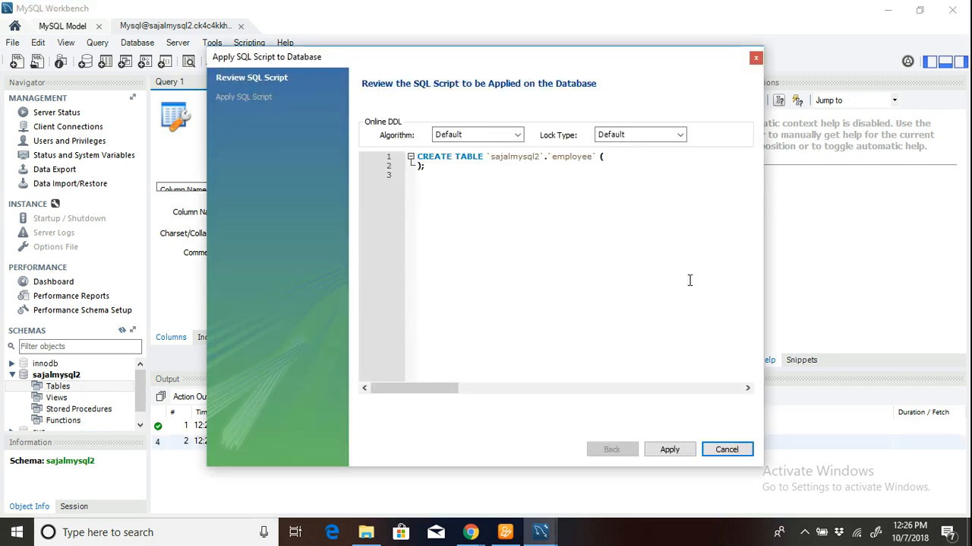
{"action": "left_click", "coordinate": [671, 448]}
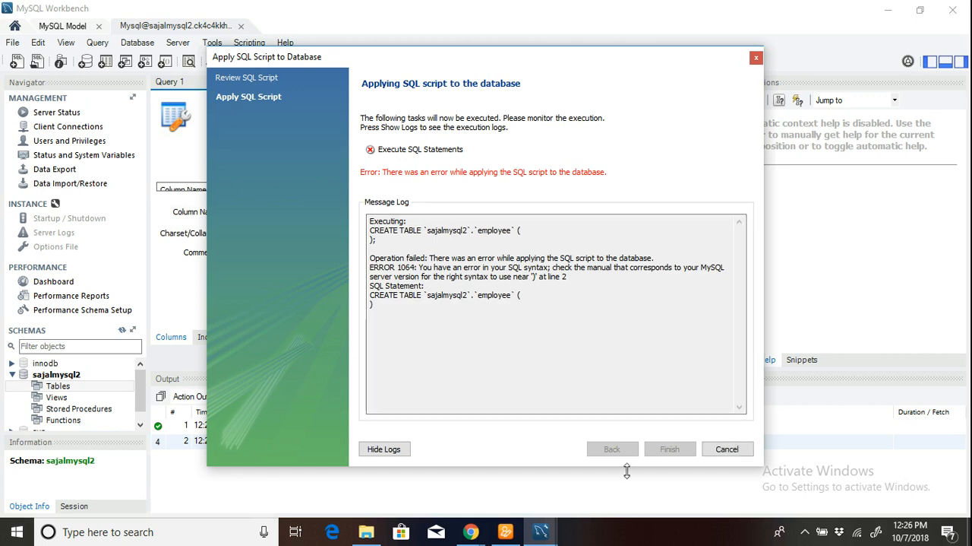
{"action": "left_click", "coordinate": [727, 449]}
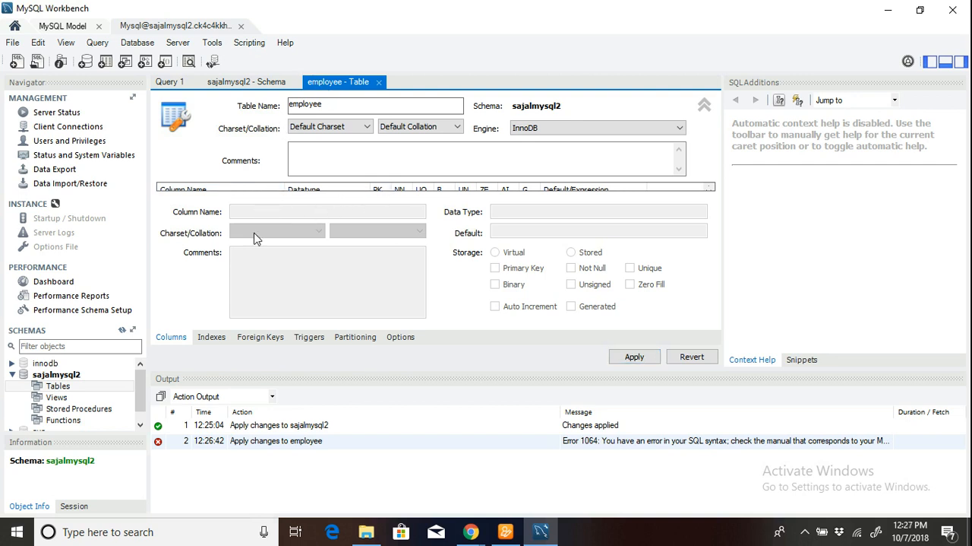
{"action": "left_click", "coordinate": [61, 387]}
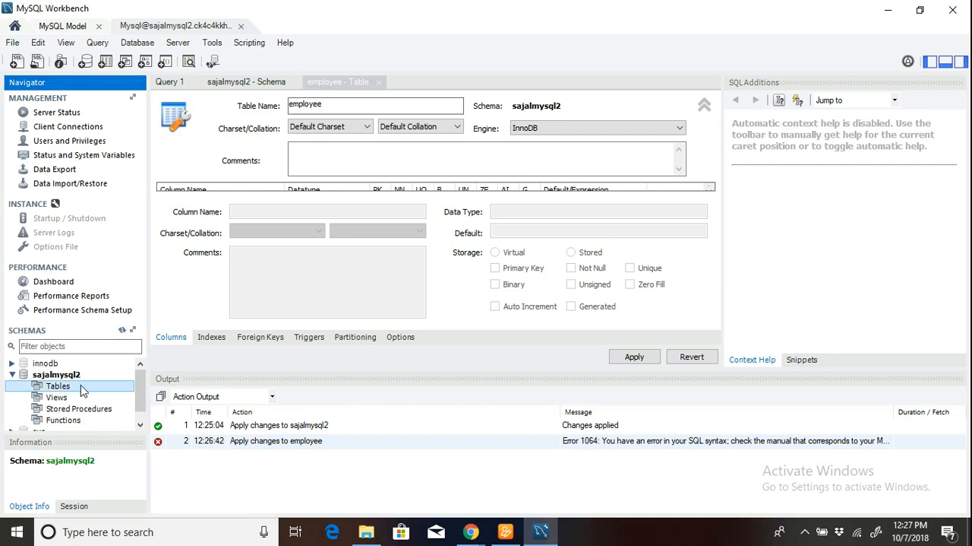
{"action": "left_click", "coordinate": [331, 85]}
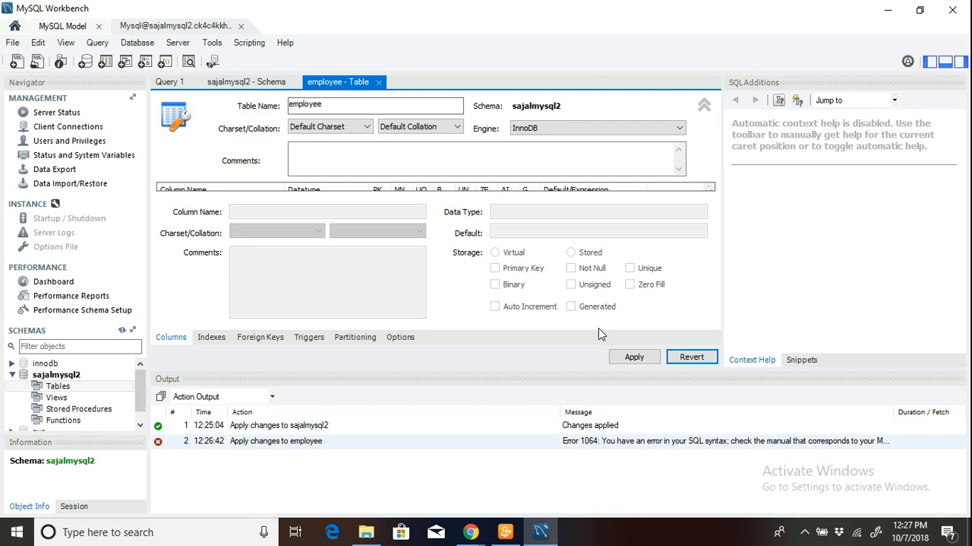
{"action": "left_click", "coordinate": [805, 531]}
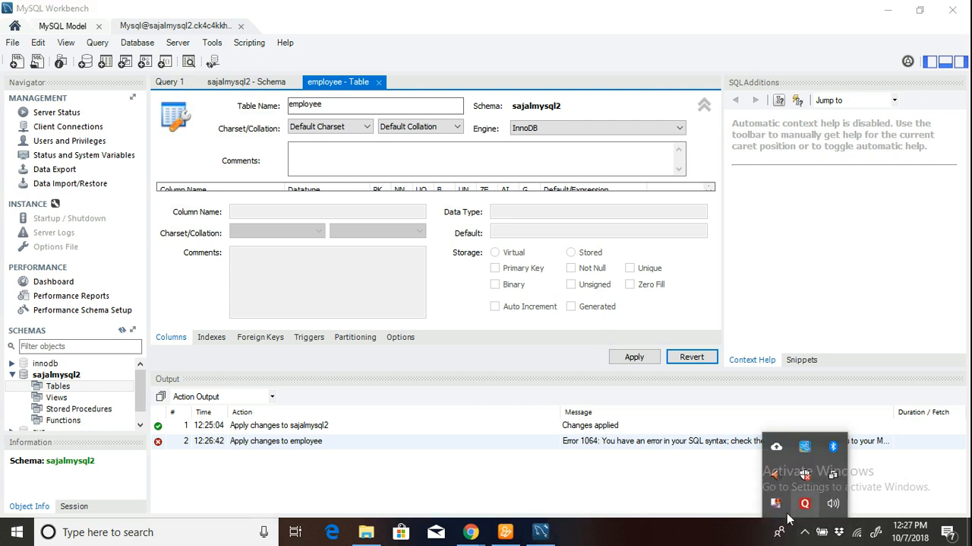
{"action": "right_click", "coordinate": [778, 508]}
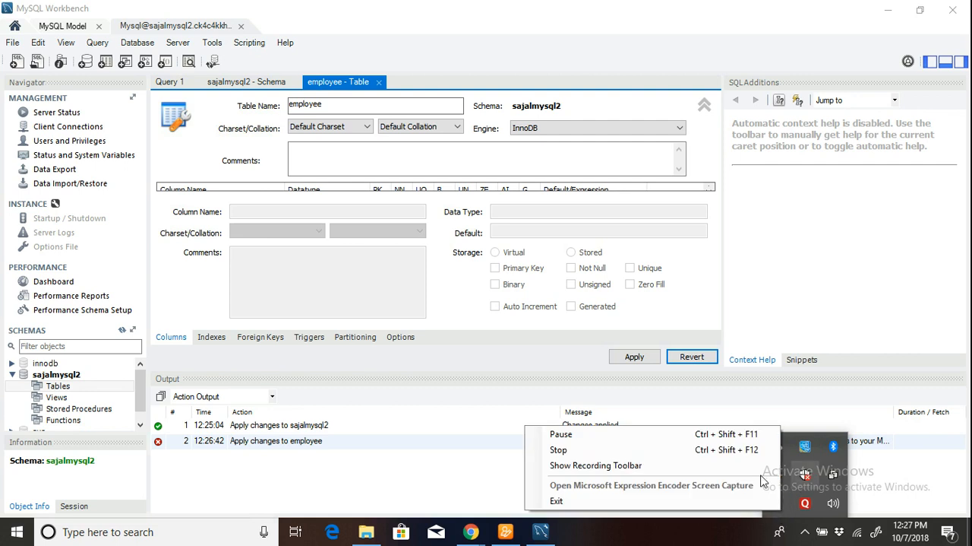
{"action": "left_click", "coordinate": [661, 432]}
Collapse the table's header details to reveal the column grid, and add a first column named empid with datatype INT.
{"action": "left_click", "coordinate": [704, 105]}
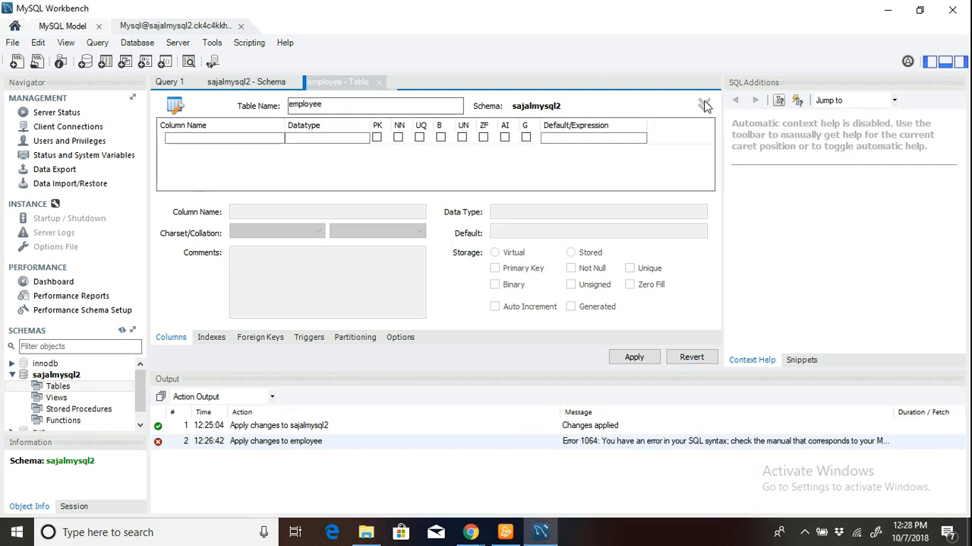
{"action": "double_click", "coordinate": [195, 140]}
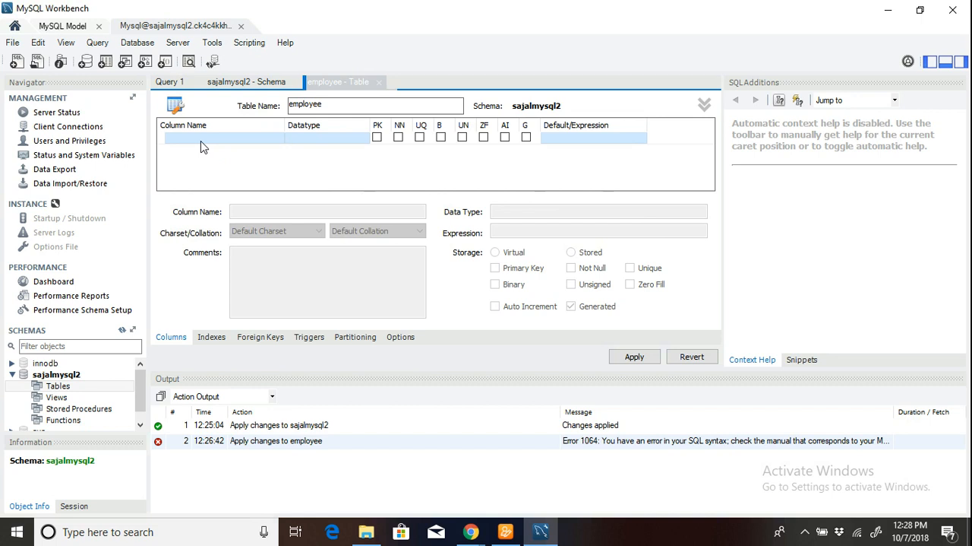
{"action": "left_click_drag", "start_coordinate": [226, 139], "coordinate": [149, 143]}
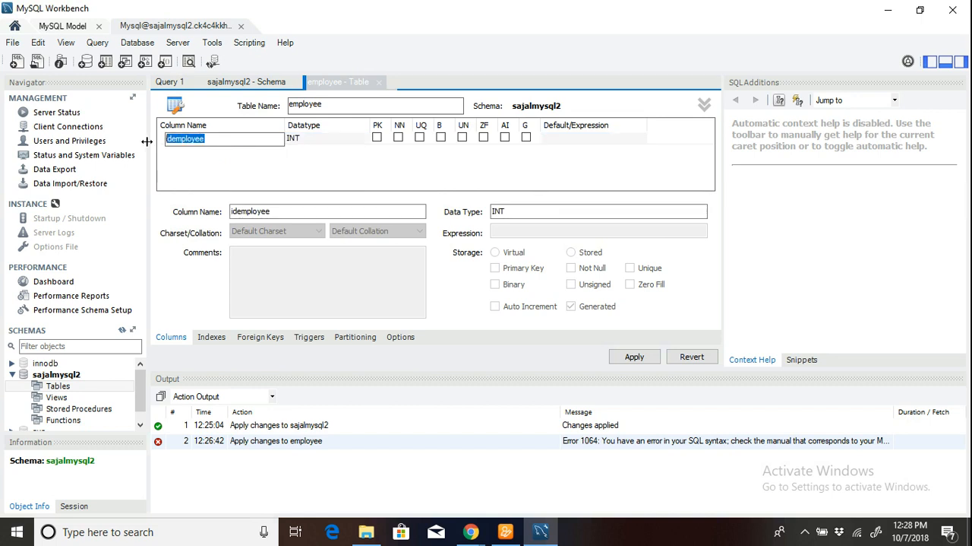
{"action": "type", "text": "em"}
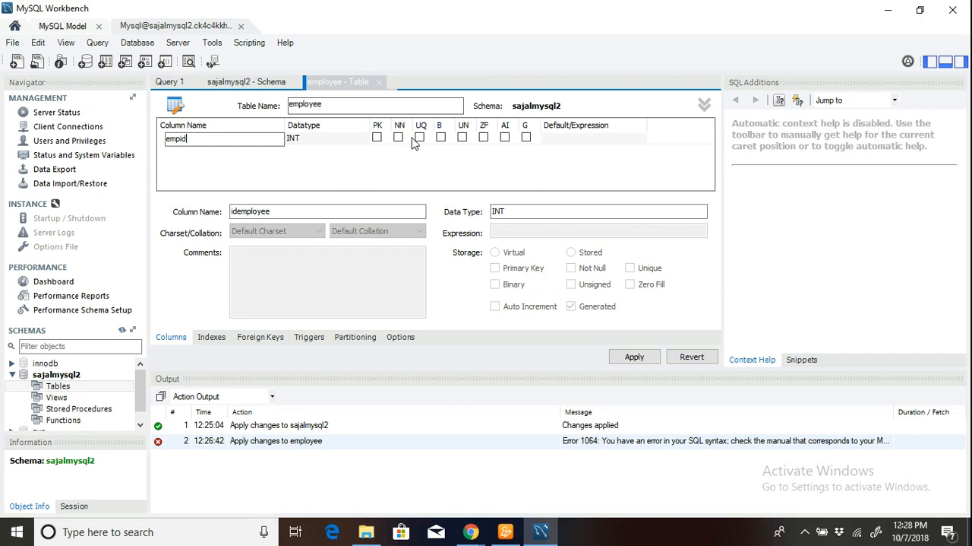
{"action": "type", "text": "pid"}
Finish naming the first column empid and set its datatype to VARCHAR(30).
{"action": "left_click", "coordinate": [350, 139]}
{"action": "left_click", "coordinate": [357, 139]}
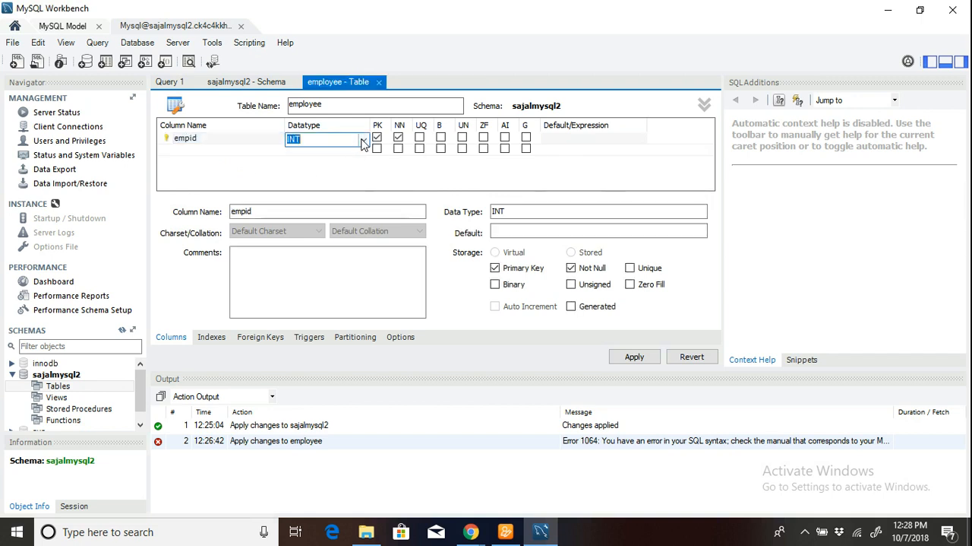
{"action": "left_click", "coordinate": [363, 140]}
{"action": "left_click", "coordinate": [333, 161]}
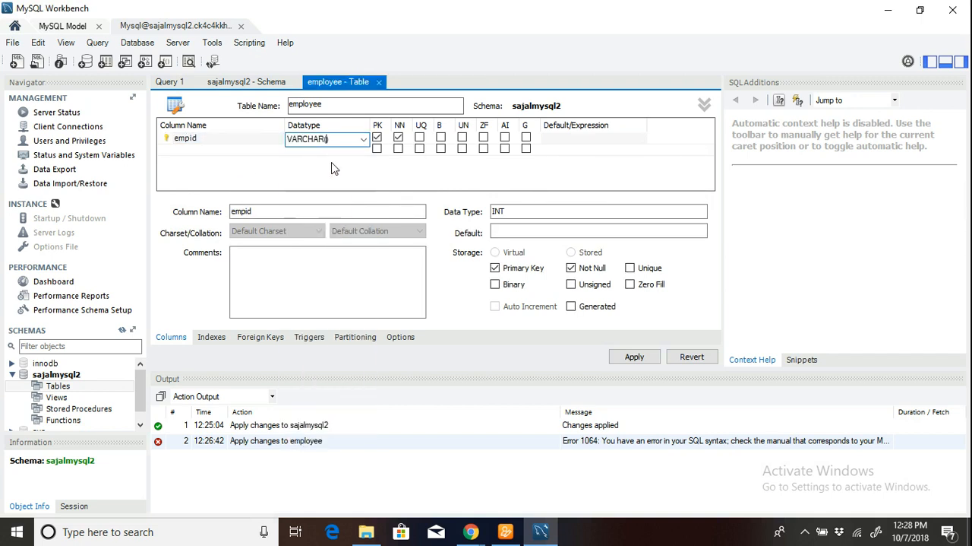
{"action": "type", "text": "30)"}
Add a second column named emp_name with datatype VARCHAR(45), and make it not null without including it in the primary key.
{"action": "left_click", "coordinate": [206, 155]}
{"action": "left_click", "coordinate": [224, 156]}
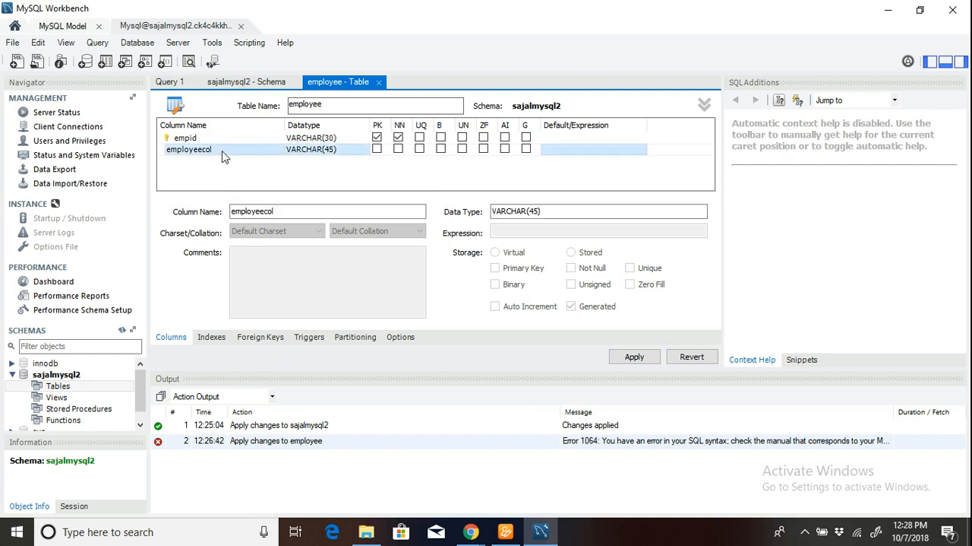
{"action": "left_click", "coordinate": [224, 154]}
{"action": "type", "text": "emp_name"}
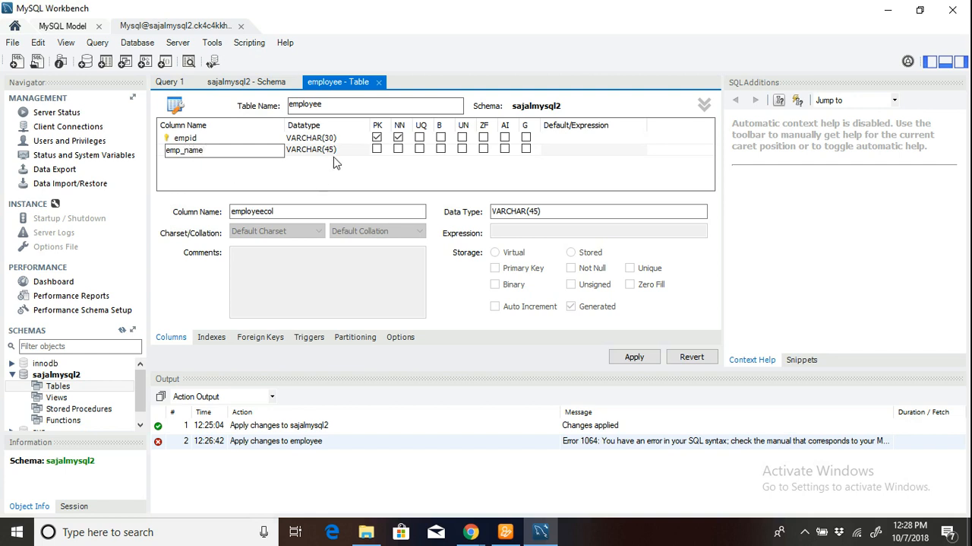
{"action": "left_click", "coordinate": [398, 150]}
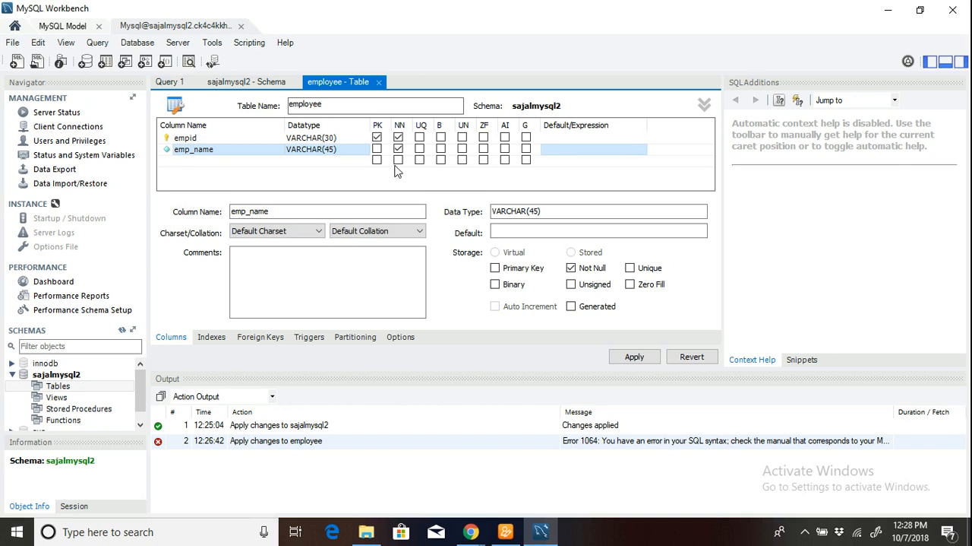
{"action": "left_click", "coordinate": [377, 149]}
{"action": "left_click", "coordinate": [377, 150]}
Add a third column named mgrid with datatype VARCHAR(45) and make it not null.
{"action": "left_click", "coordinate": [179, 160]}
{"action": "left_click", "coordinate": [218, 163]}
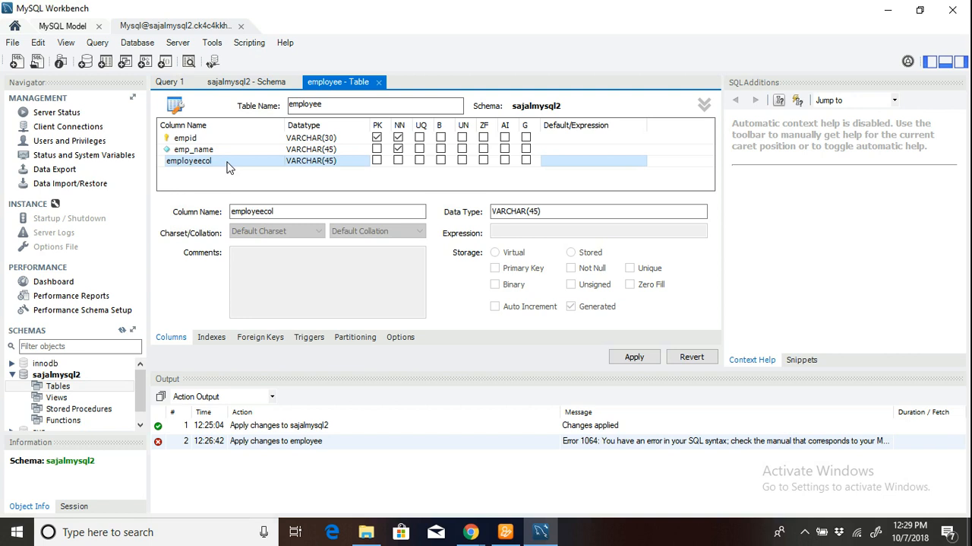
{"action": "left_click", "coordinate": [227, 161]}
{"action": "type", "text": "m"}
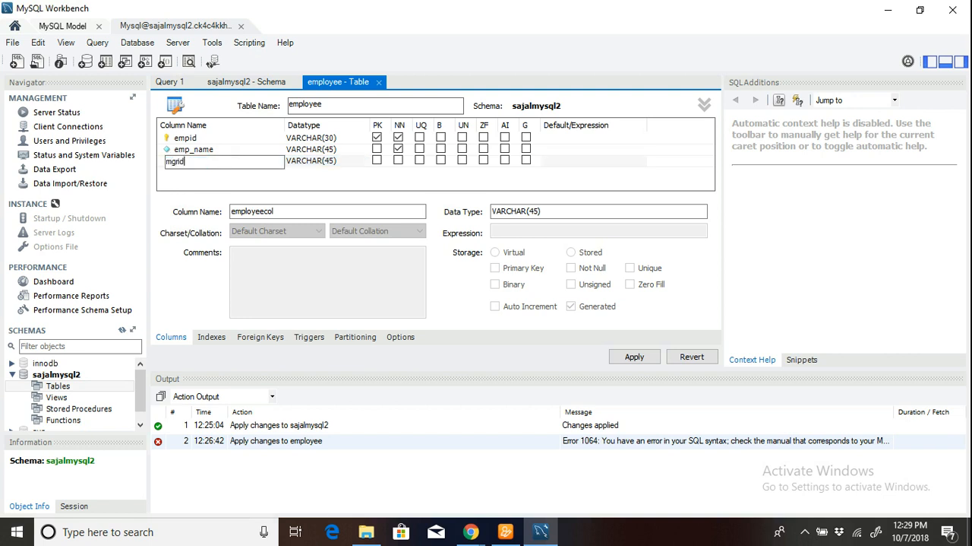
{"action": "type", "text": "grid"}
{"action": "left_click", "coordinate": [278, 187]}
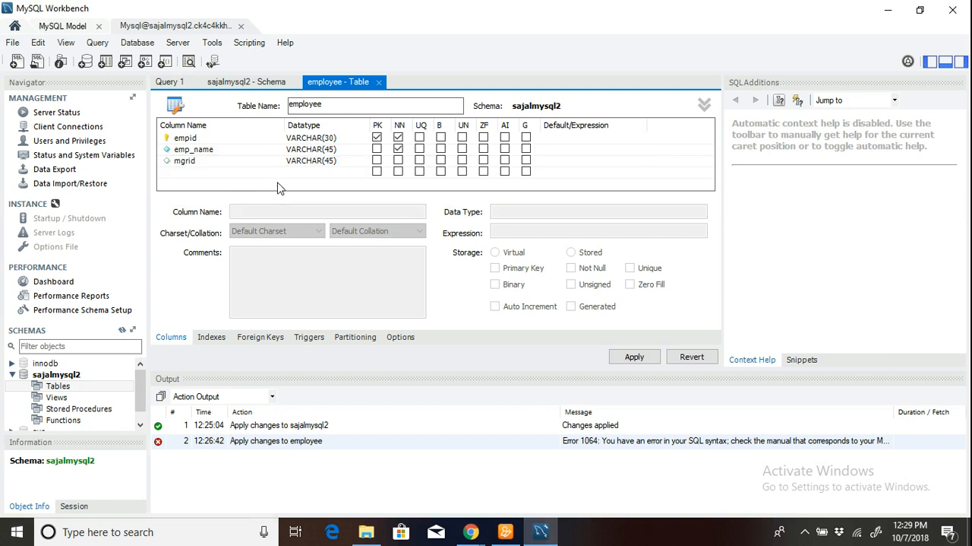
{"action": "left_click", "coordinate": [238, 162]}
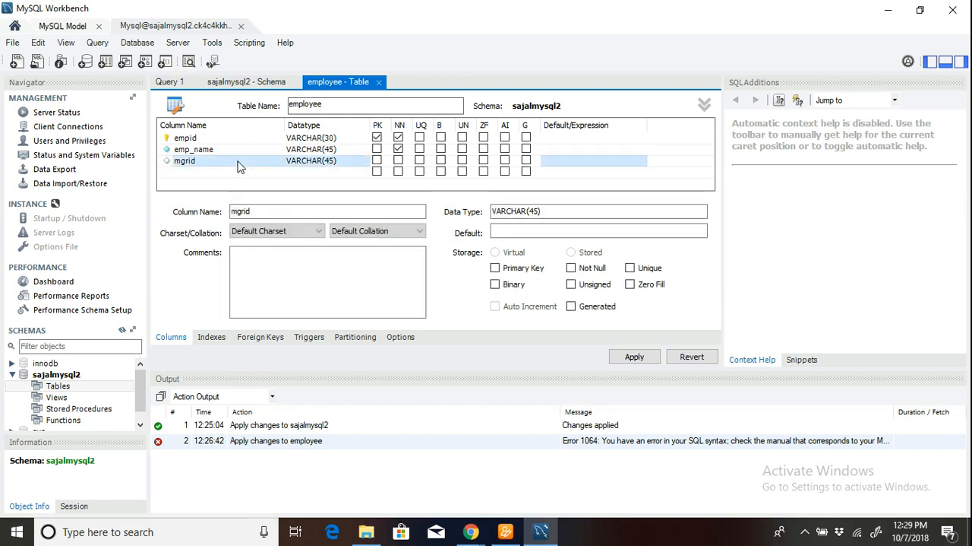
{"action": "left_click", "coordinate": [398, 160]}
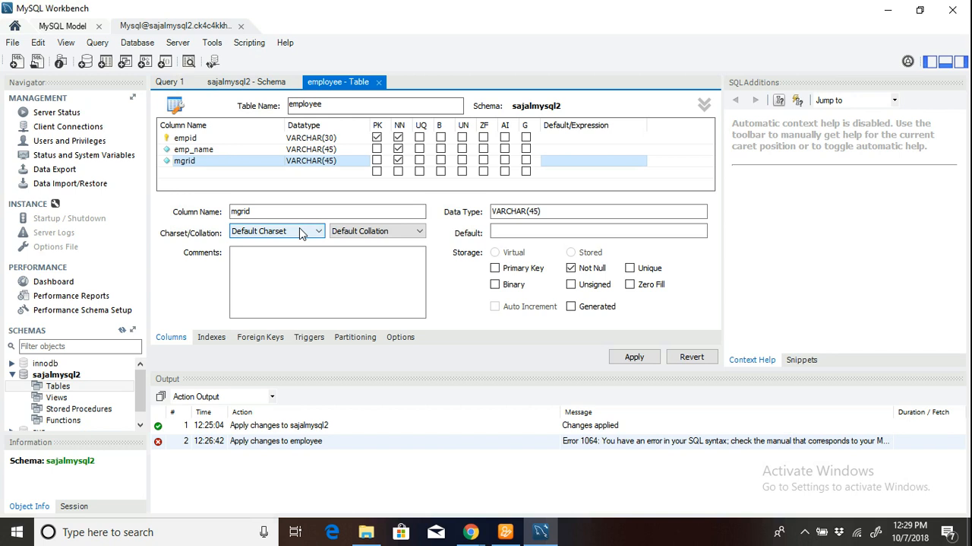
Try to add a foreign key named mgrid that references the sajalmysql2.employee table, and dismiss the error dialog.
{"action": "left_click", "coordinate": [270, 339]}
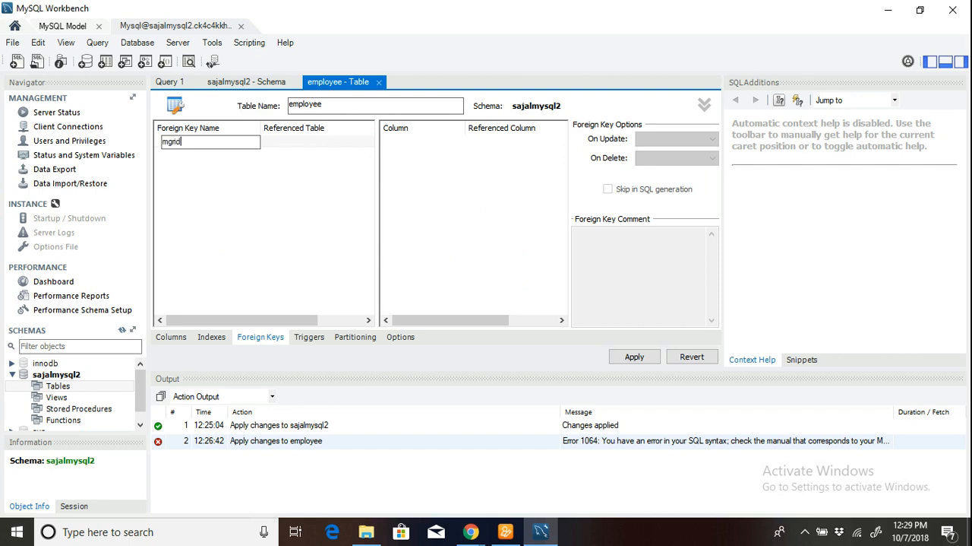
{"action": "key", "text": "Return"}
{"action": "left_click", "coordinate": [300, 141]}
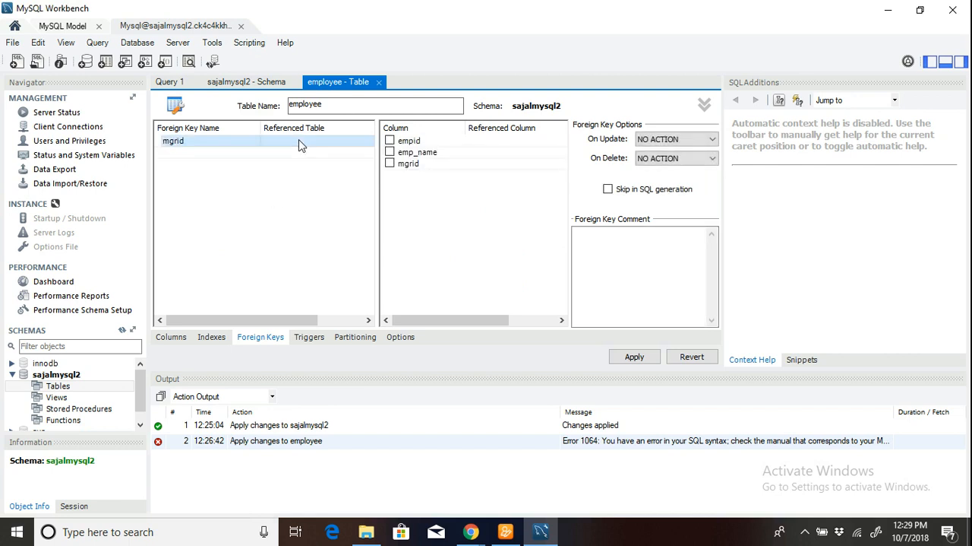
{"action": "double_click", "coordinate": [331, 142]}
{"action": "double_click", "coordinate": [331, 142]}
{"action": "left_click", "coordinate": [330, 143]}
{"action": "left_click", "coordinate": [332, 145]}
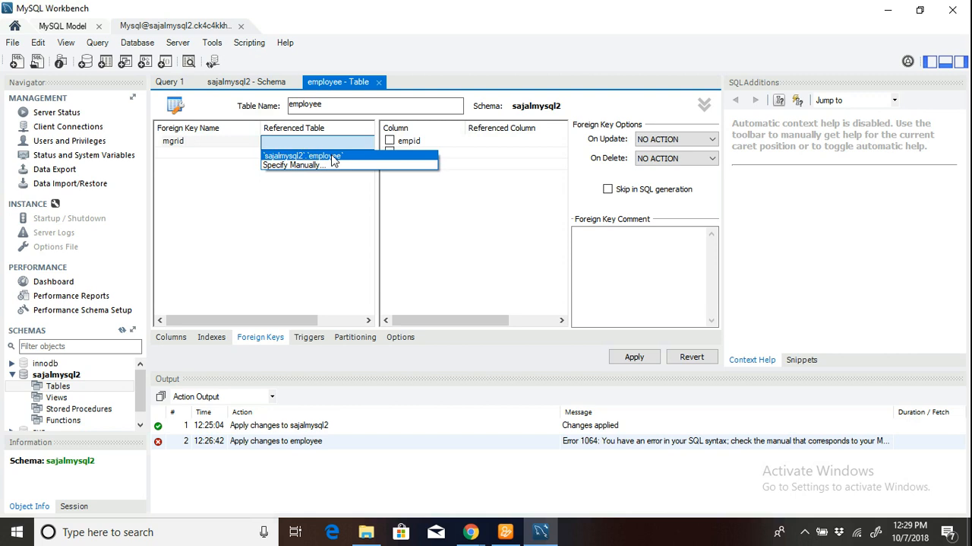
{"action": "left_click", "coordinate": [332, 157]}
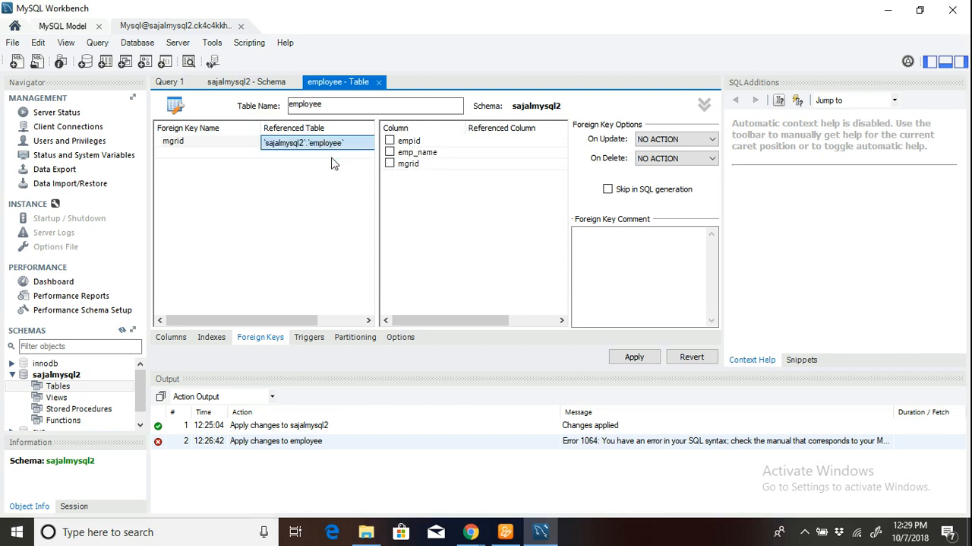
{"action": "left_click", "coordinate": [395, 142]}
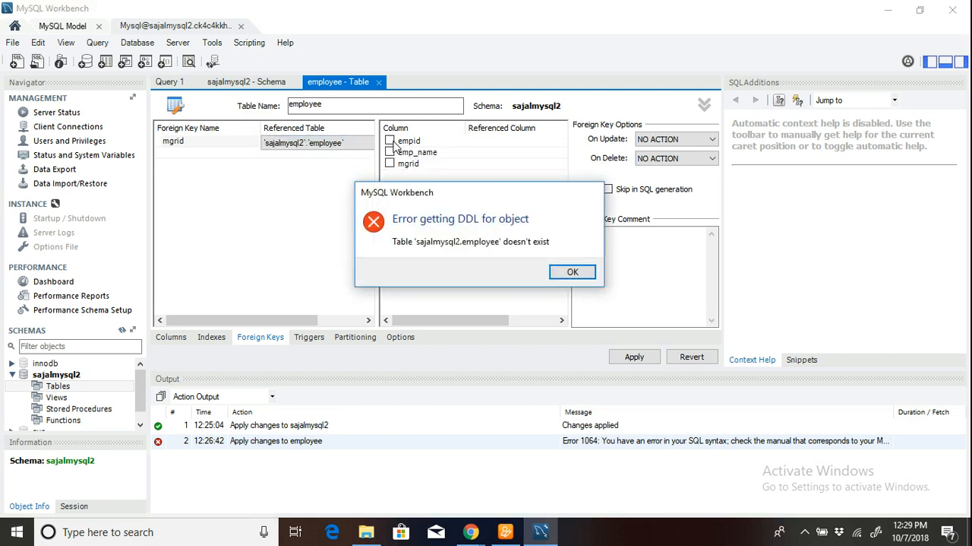
{"action": "left_click", "coordinate": [573, 273]}
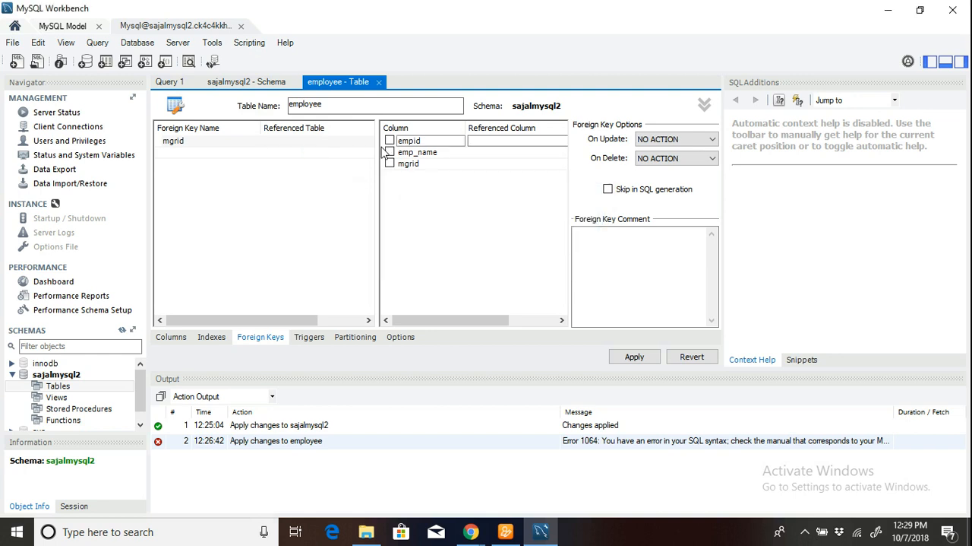
{"action": "left_click", "coordinate": [705, 105]}
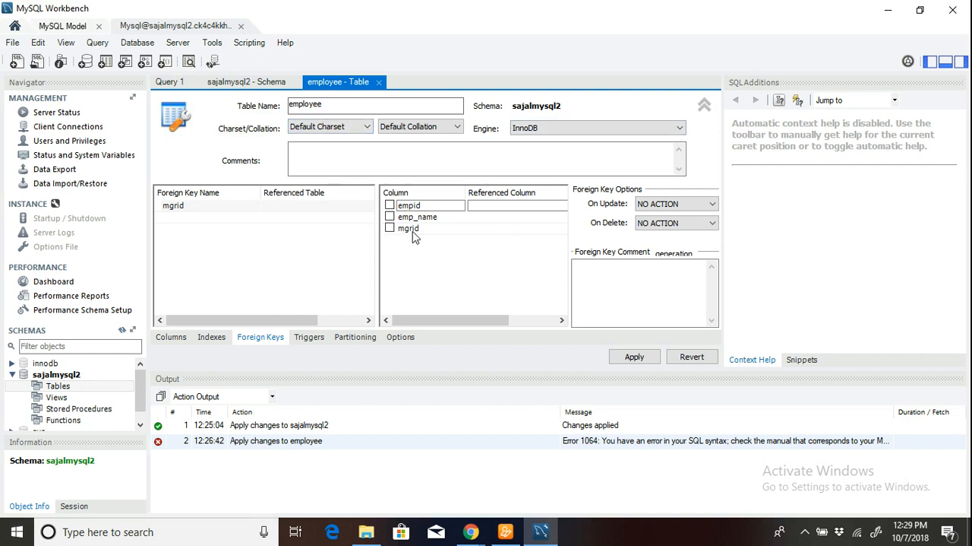
{"action": "left_click", "coordinate": [232, 206]}
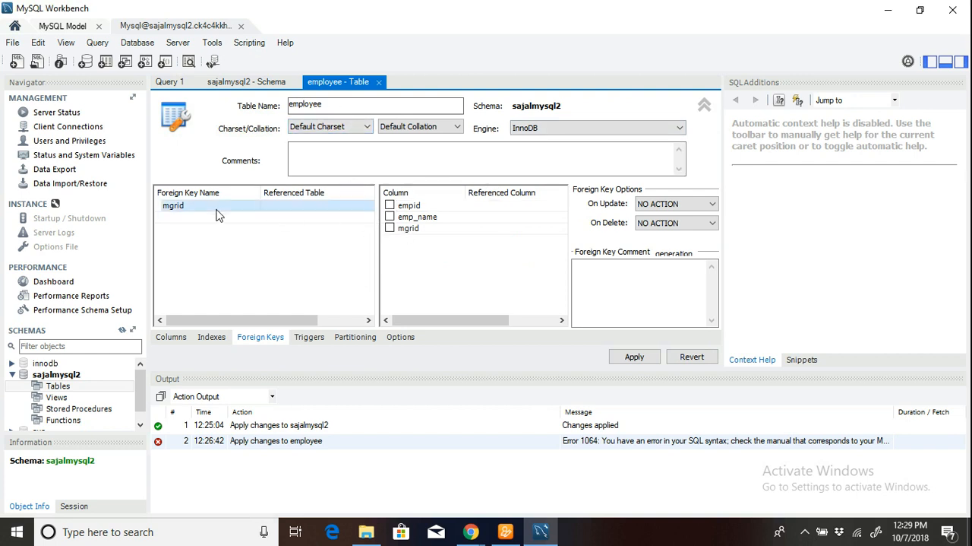
{"action": "left_click", "coordinate": [297, 205]}
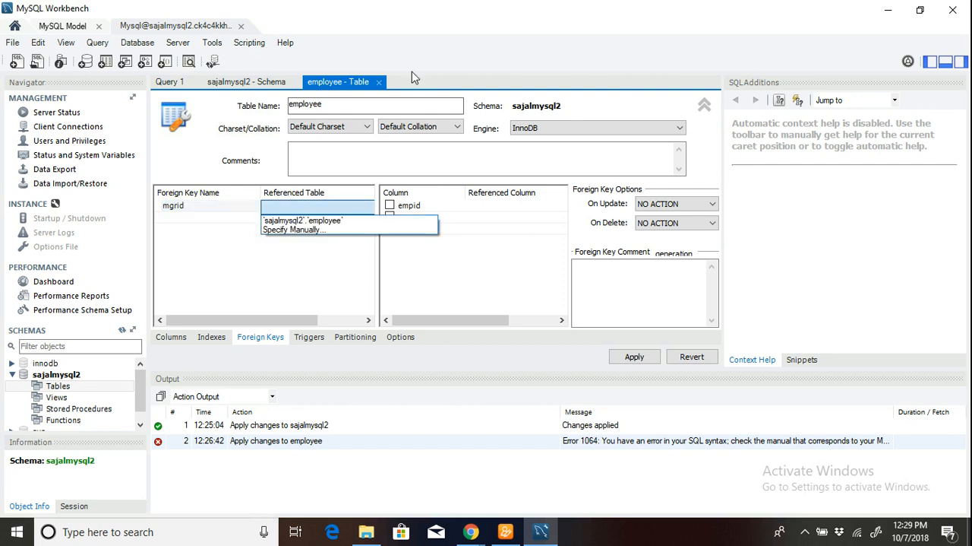
{"action": "left_click", "coordinate": [490, 224]}
{"action": "left_click", "coordinate": [457, 228]}
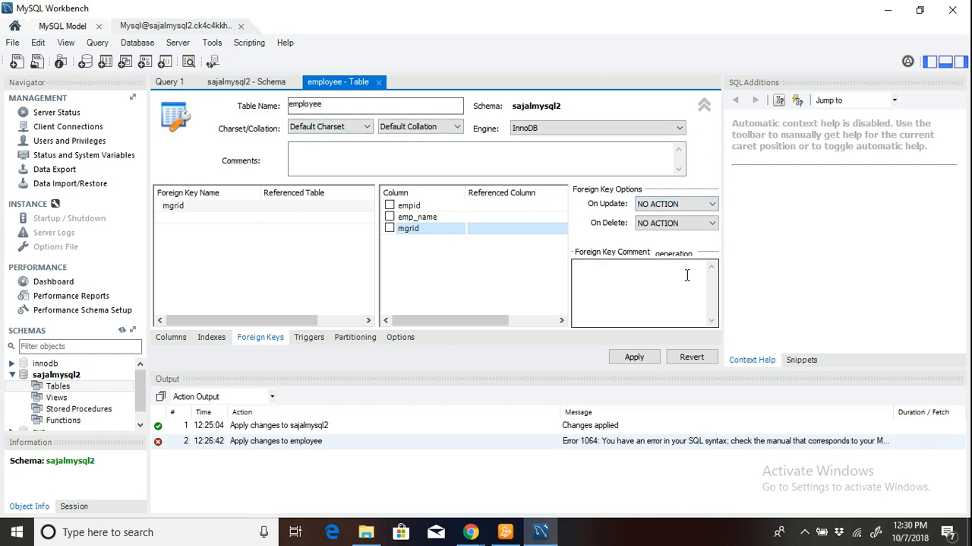
{"action": "left_click", "coordinate": [348, 105]}
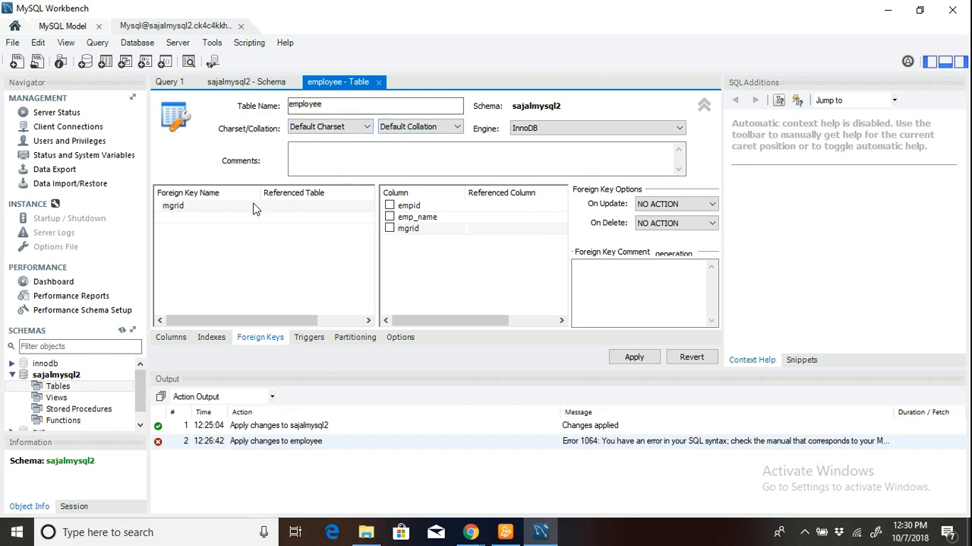
Return to the column grid of the employee table and set the mgrid column's datatype to VARCHAR(30).
{"action": "left_click", "coordinate": [179, 339]}
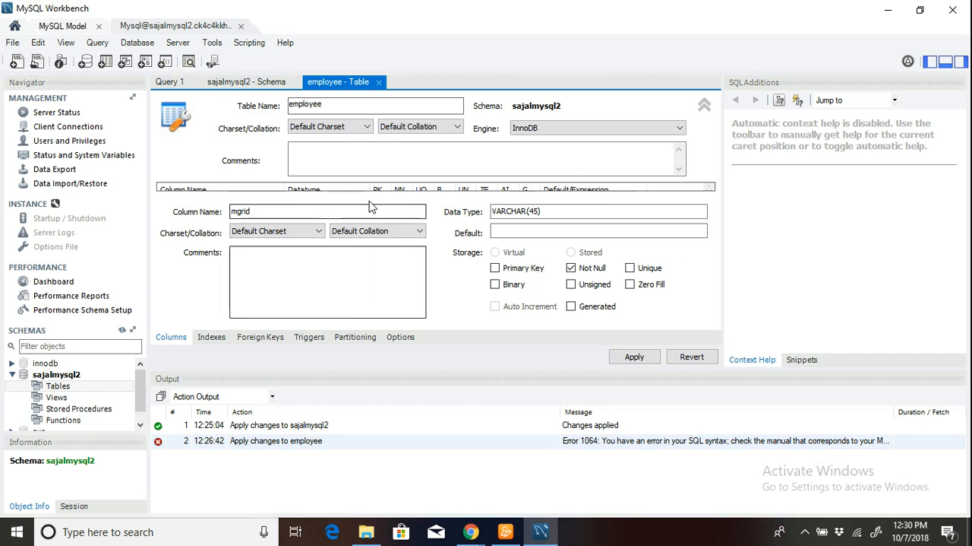
{"action": "left_click", "coordinate": [704, 105]}
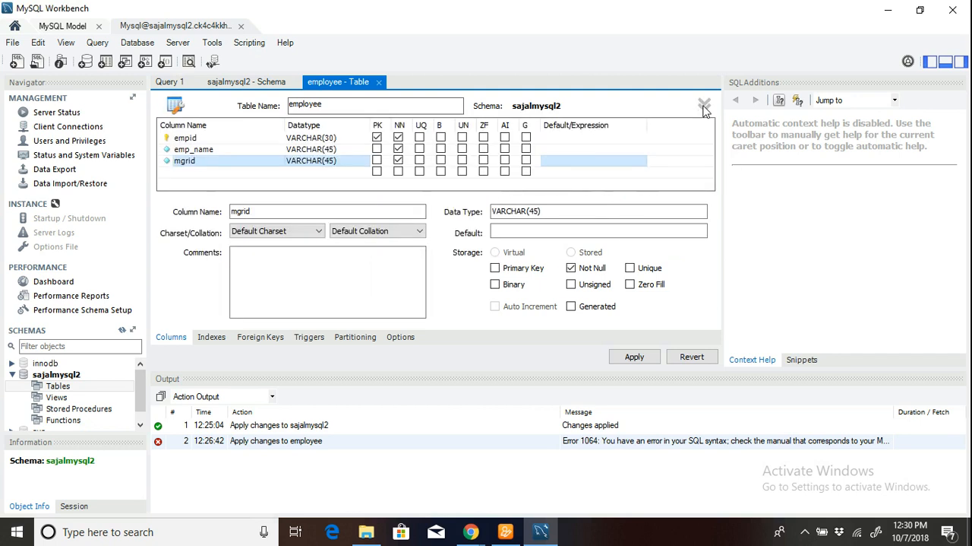
{"action": "left_click", "coordinate": [335, 165]}
{"action": "left_click", "coordinate": [335, 158]}
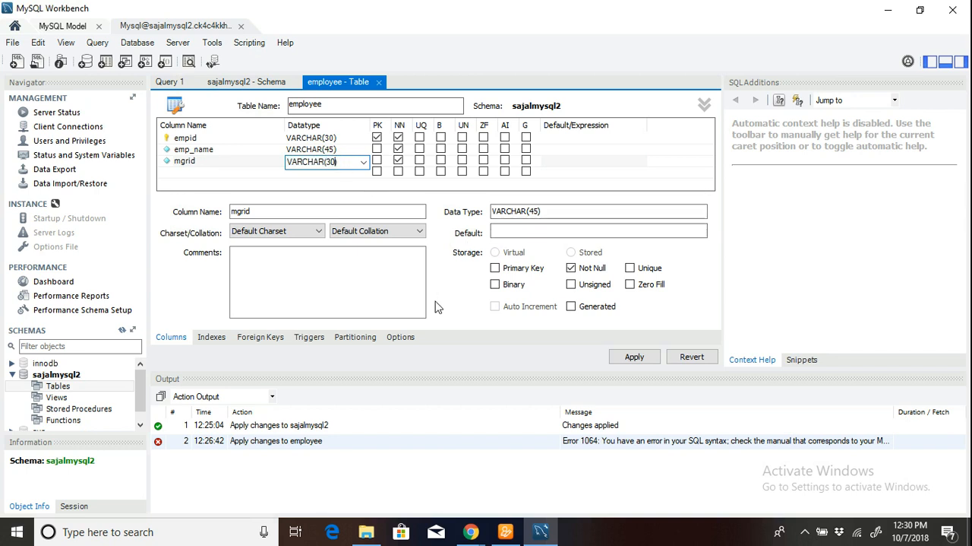
Try again to set sajalmysql2.employee as the table referenced by the mgrid foreign key, and close the error dialog.
{"action": "left_click", "coordinate": [260, 337]}
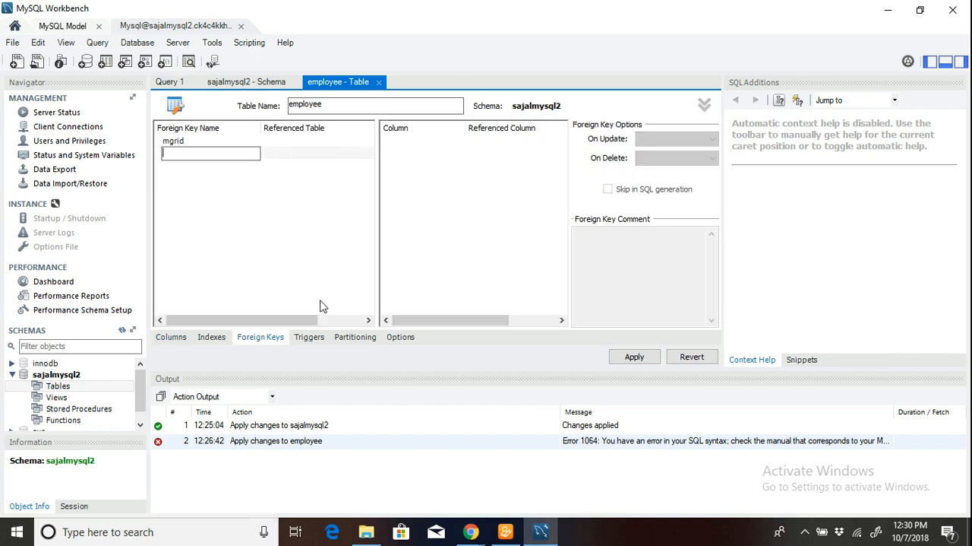
{"action": "left_click", "coordinate": [205, 144]}
{"action": "left_click", "coordinate": [327, 146]}
{"action": "left_click", "coordinate": [331, 158]}
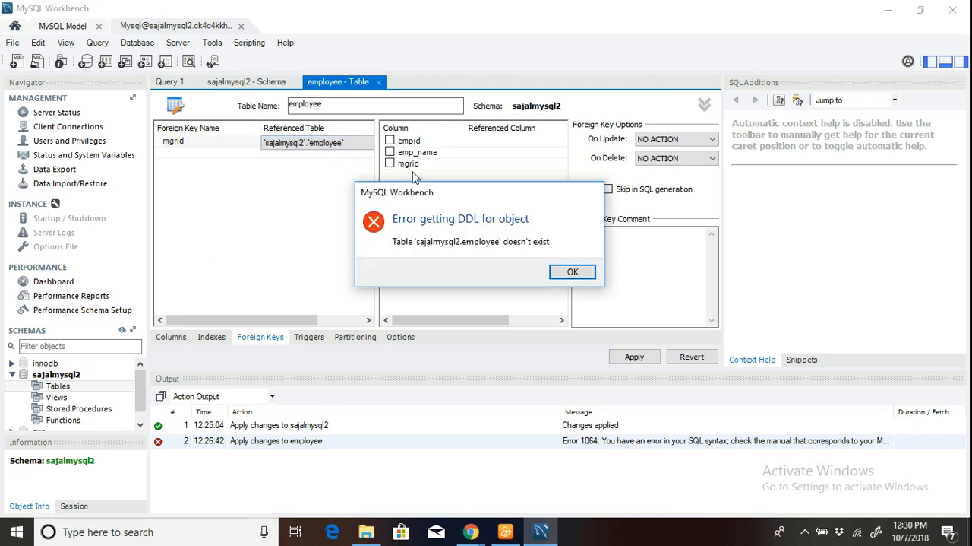
{"action": "left_click", "coordinate": [572, 272]}
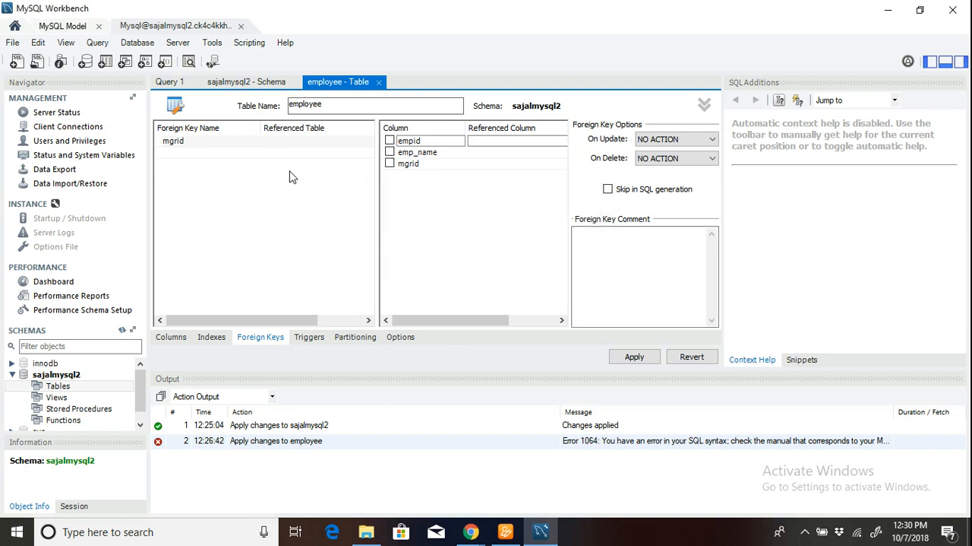
Apply the employee table with its three columns to the database and finish the SQL script wizard.
{"action": "left_click", "coordinate": [181, 340]}
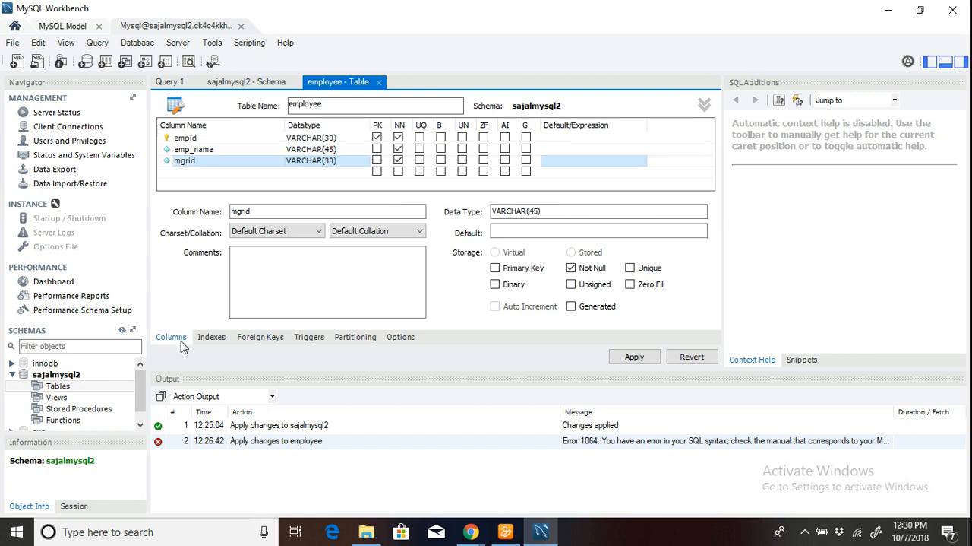
{"action": "left_click", "coordinate": [634, 357]}
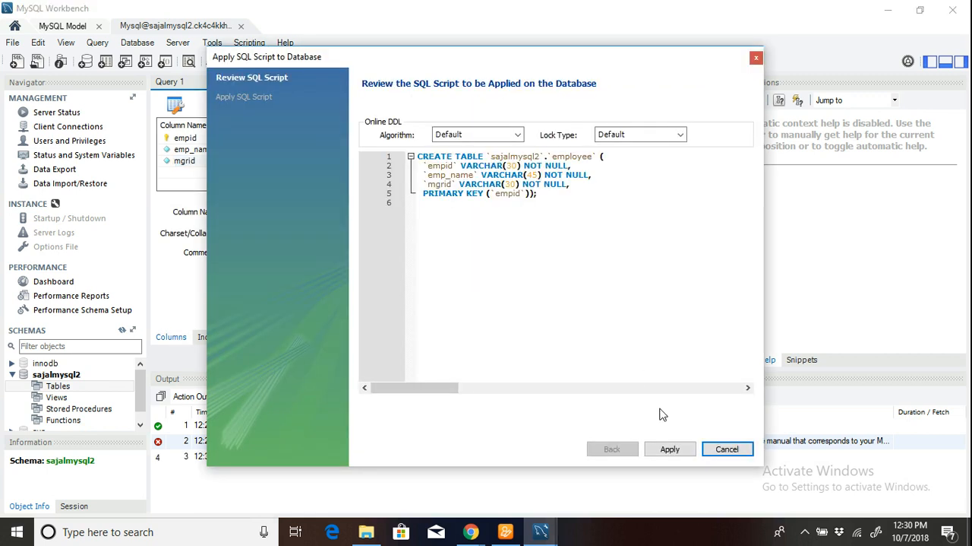
{"action": "left_click", "coordinate": [670, 448]}
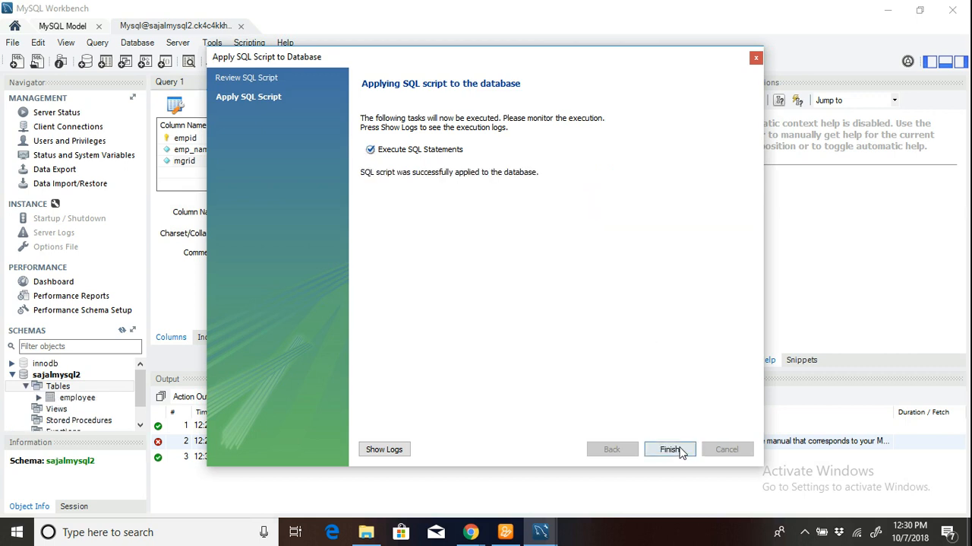
{"action": "left_click", "coordinate": [670, 449]}
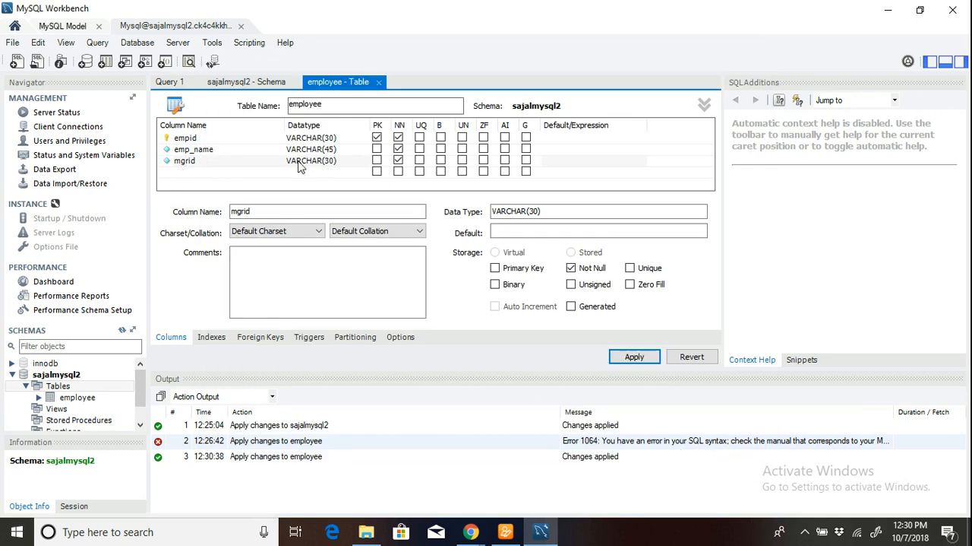
Add a foreign key named mgrid to the employee table, referencing the sajalmysql2.employee table.
{"action": "left_click", "coordinate": [260, 336]}
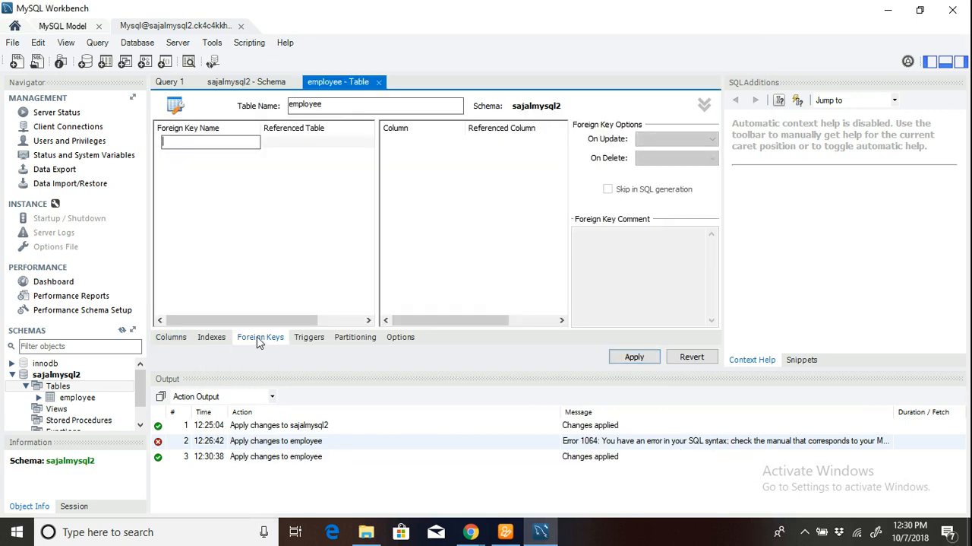
{"action": "type", "text": "mgrid"}
{"action": "left_click", "coordinate": [338, 146]}
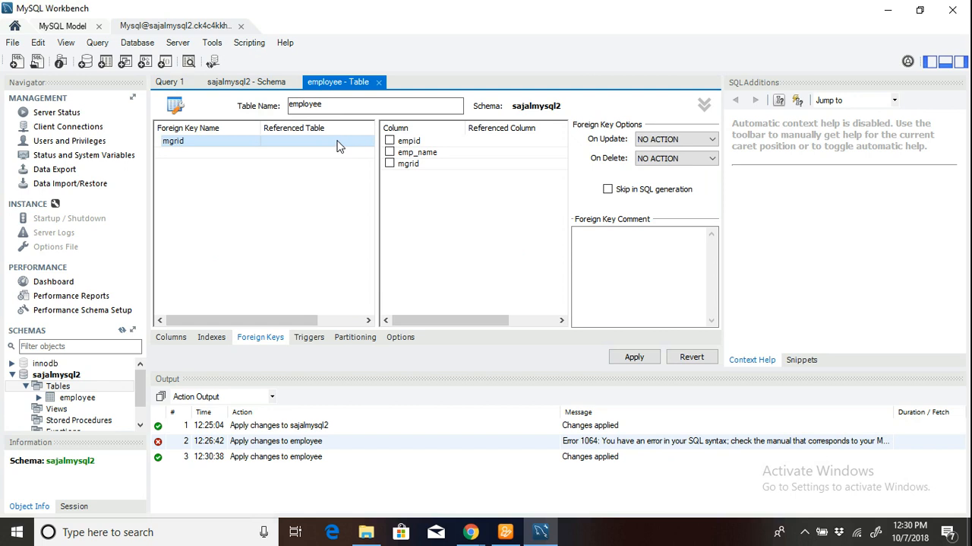
{"action": "left_click", "coordinate": [357, 145]}
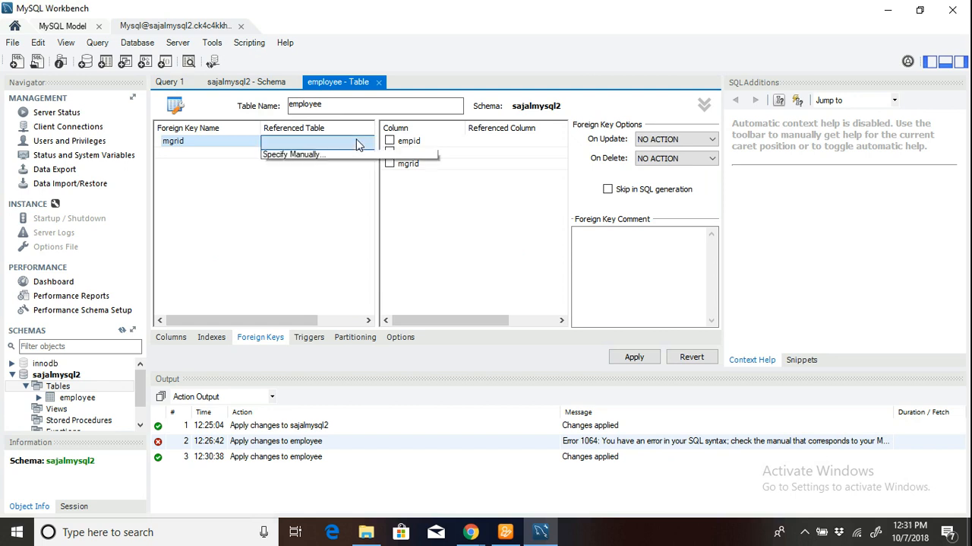
{"action": "left_click", "coordinate": [358, 145]}
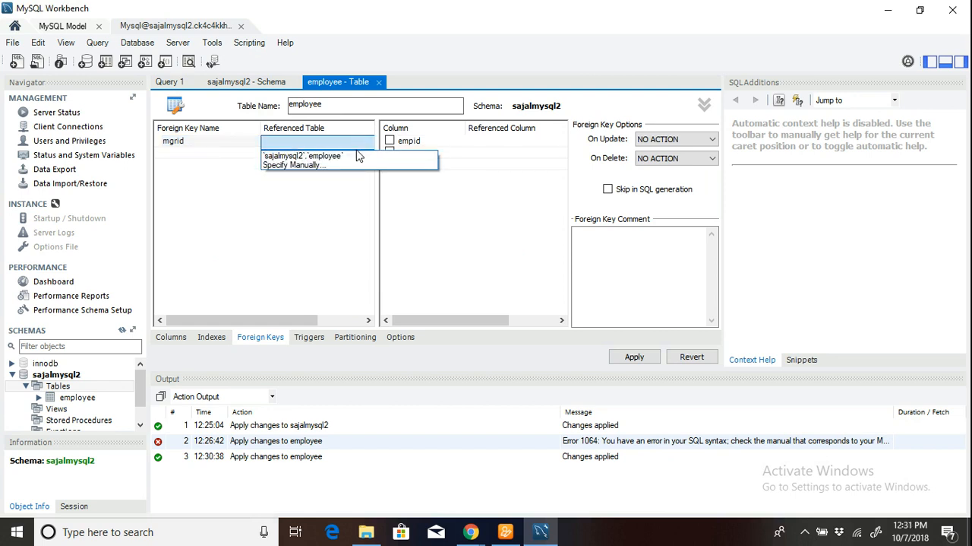
{"action": "left_click", "coordinate": [357, 155]}
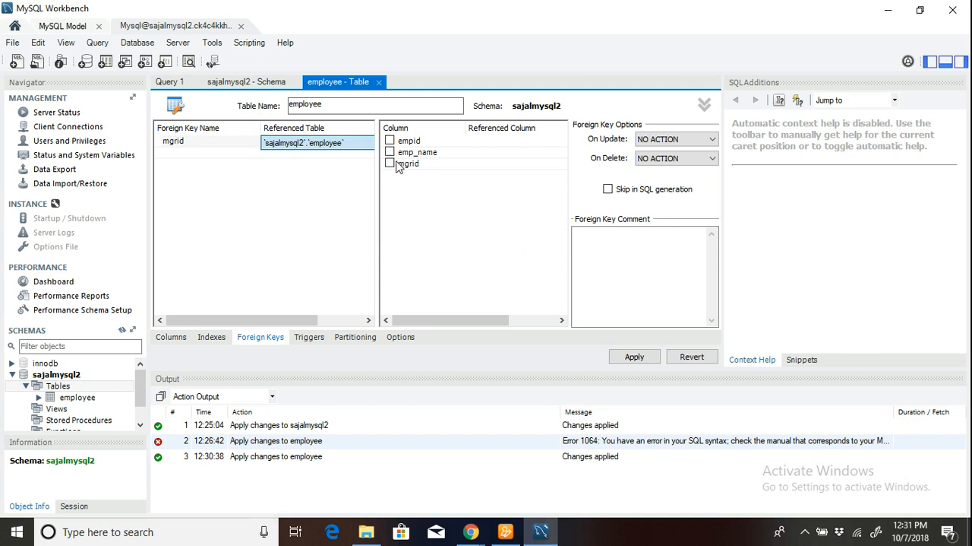
Try to apply the mgrid foreign key with column empid referencing emp_name, and leave the SQL script wizard.
{"action": "left_click", "coordinate": [391, 141]}
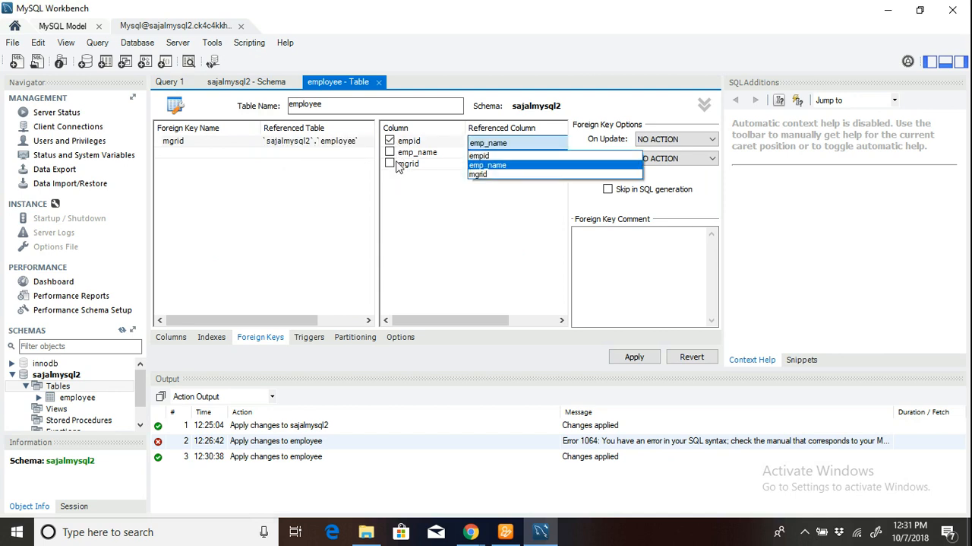
{"action": "left_click", "coordinate": [487, 236]}
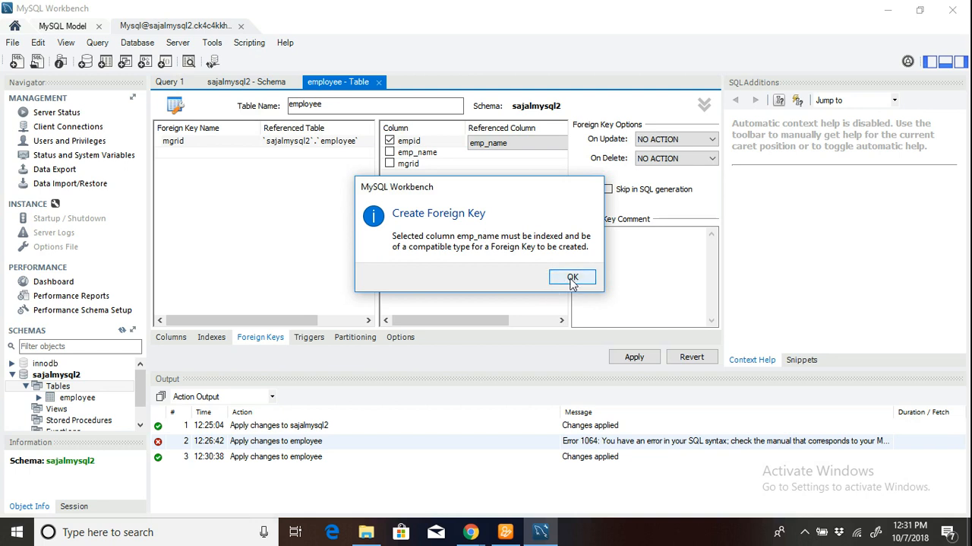
{"action": "left_click", "coordinate": [573, 278]}
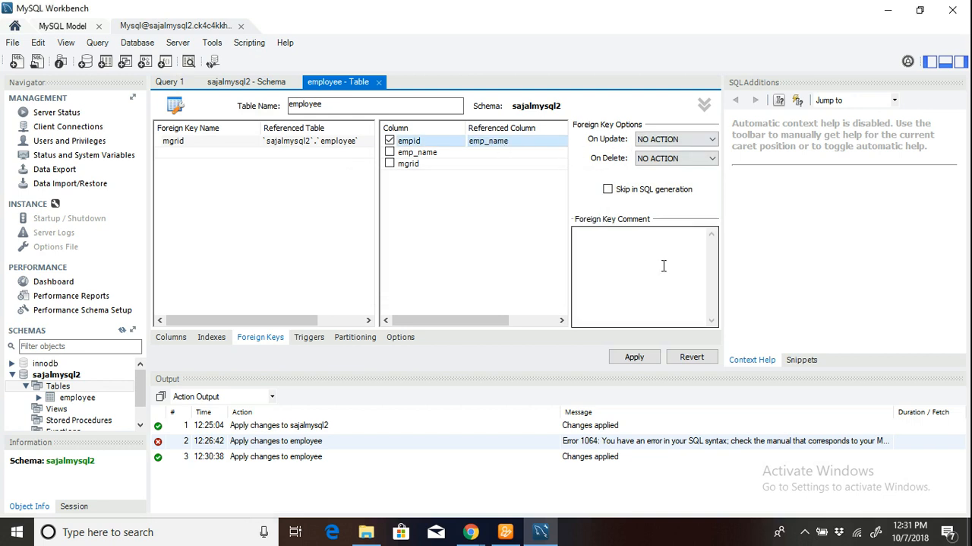
{"action": "left_click", "coordinate": [634, 357]}
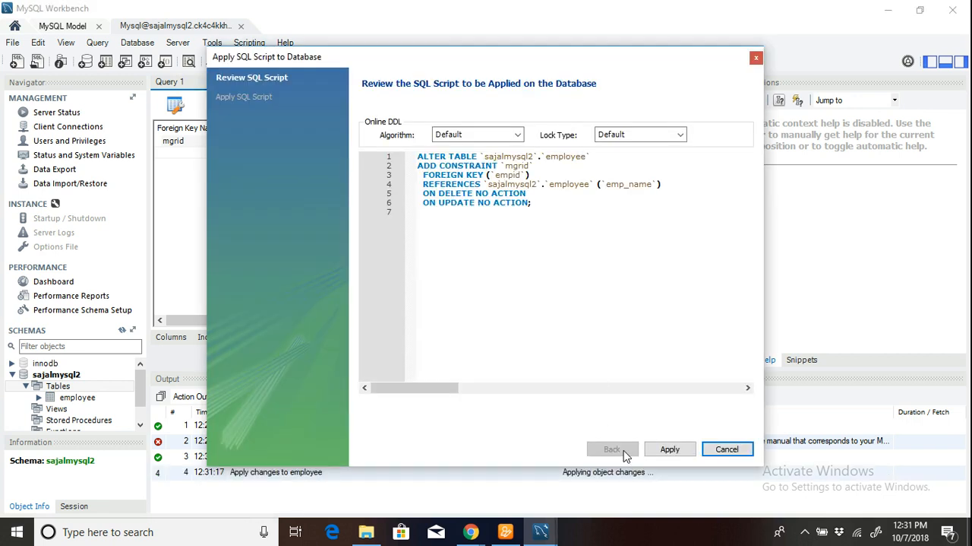
{"action": "left_click", "coordinate": [668, 449]}
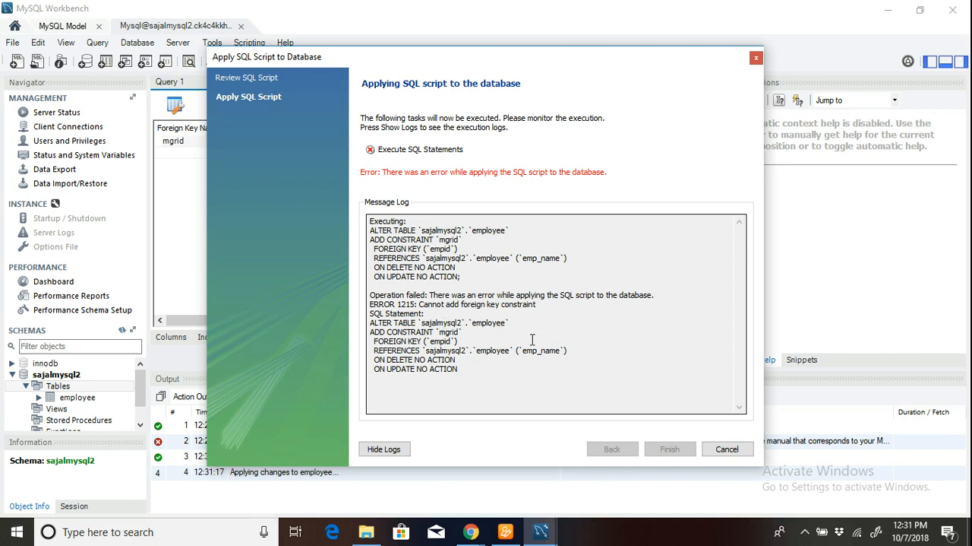
{"action": "left_click", "coordinate": [726, 448]}
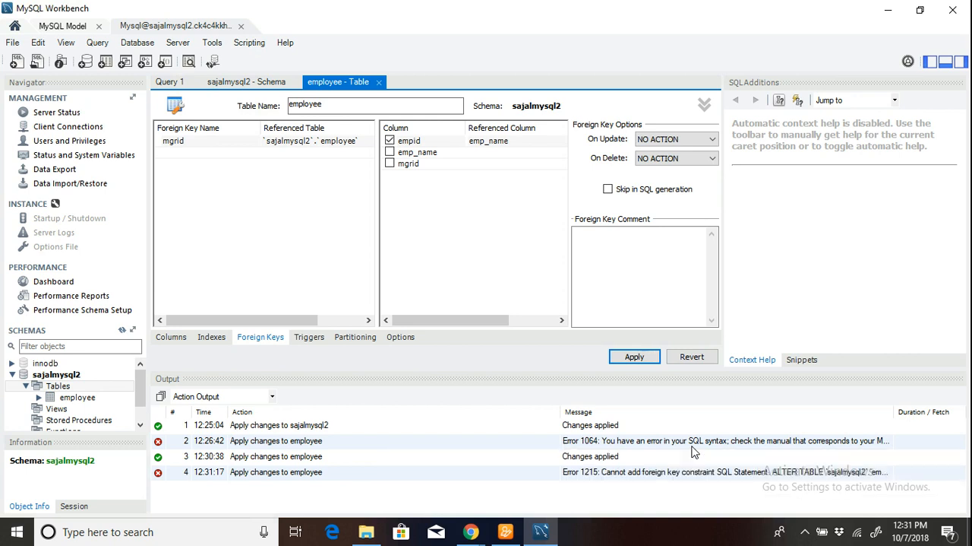
{"action": "left_click", "coordinate": [805, 531]}
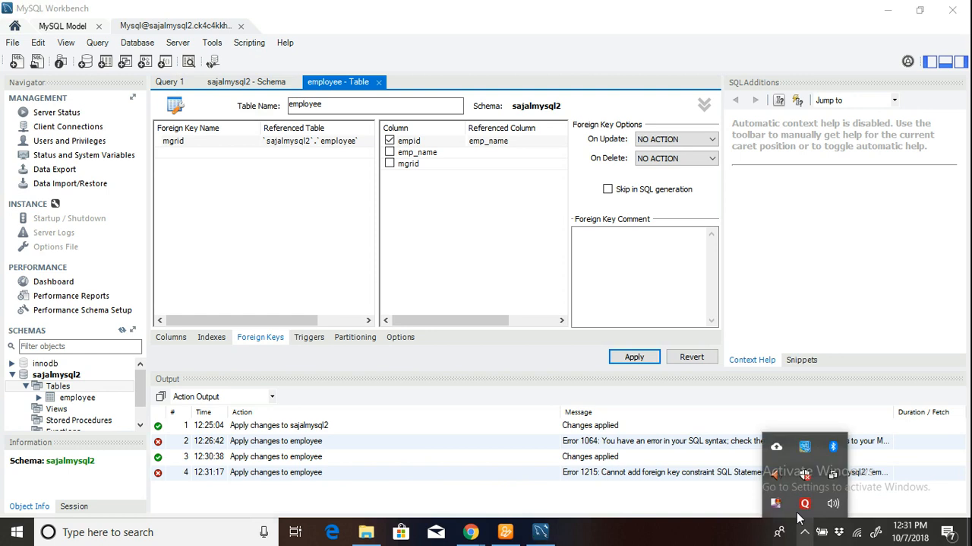
{"action": "right_click", "coordinate": [778, 505]}
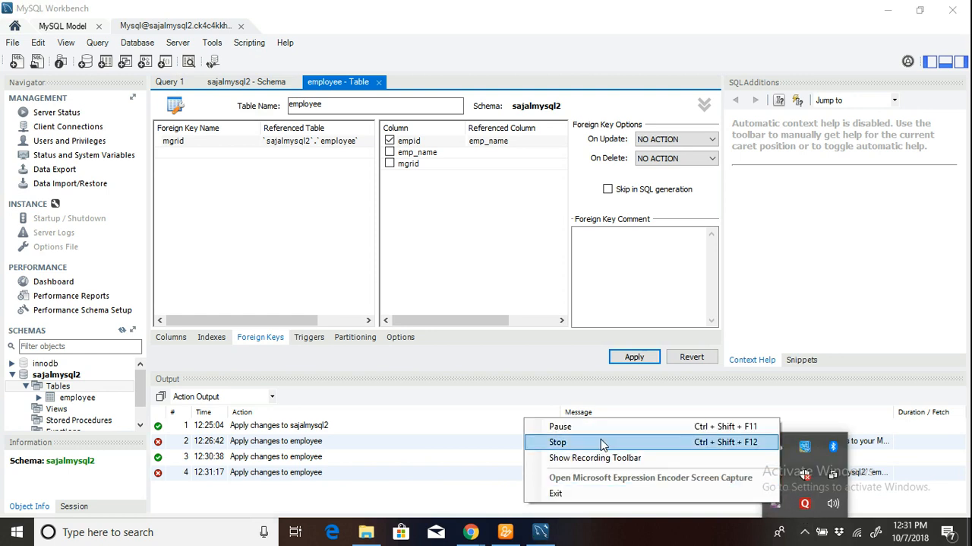
{"action": "left_click", "coordinate": [536, 437]}
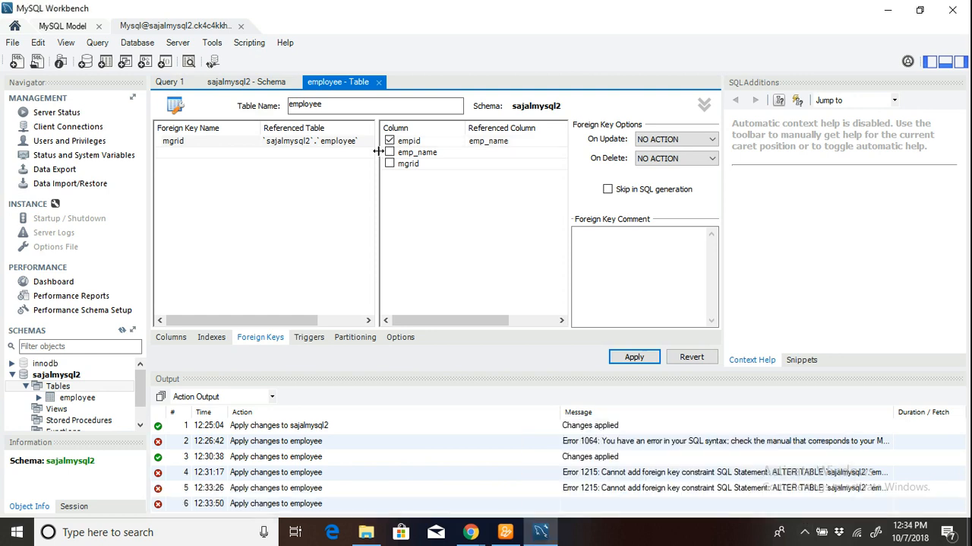
Change the referenced column for empid to empid, try to apply the foreign key, and leave the SQL script wizard.
{"action": "left_click", "coordinate": [487, 147]}
{"action": "left_click", "coordinate": [502, 144]}
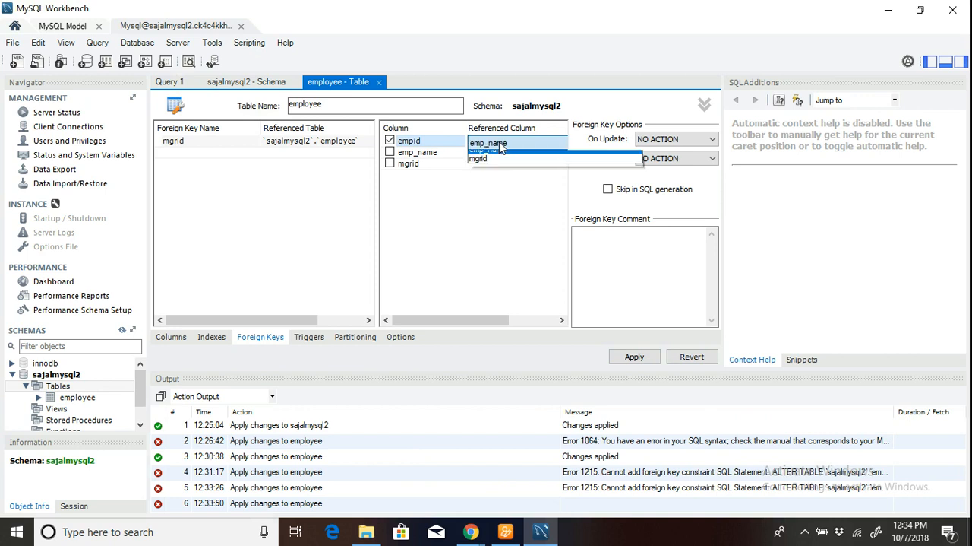
{"action": "left_click", "coordinate": [480, 155]}
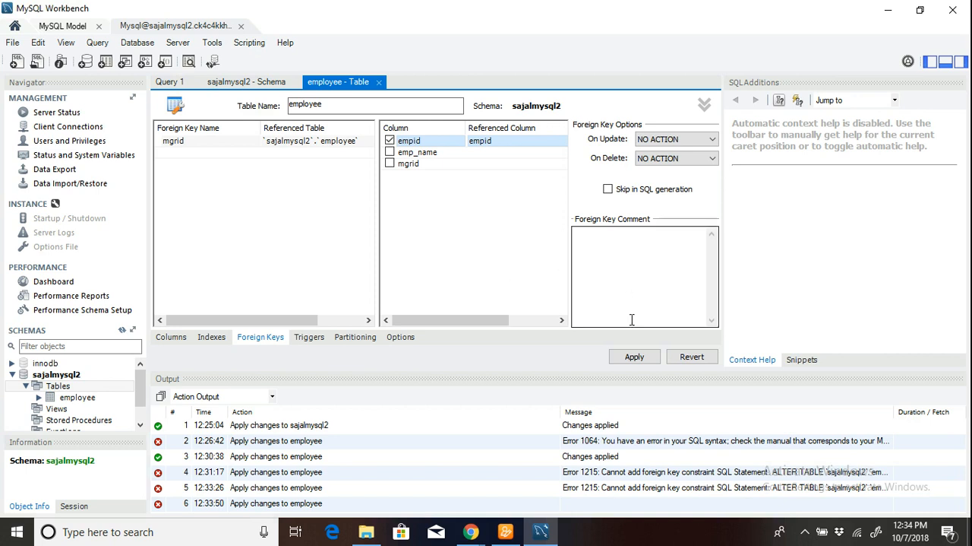
{"action": "left_click", "coordinate": [634, 357]}
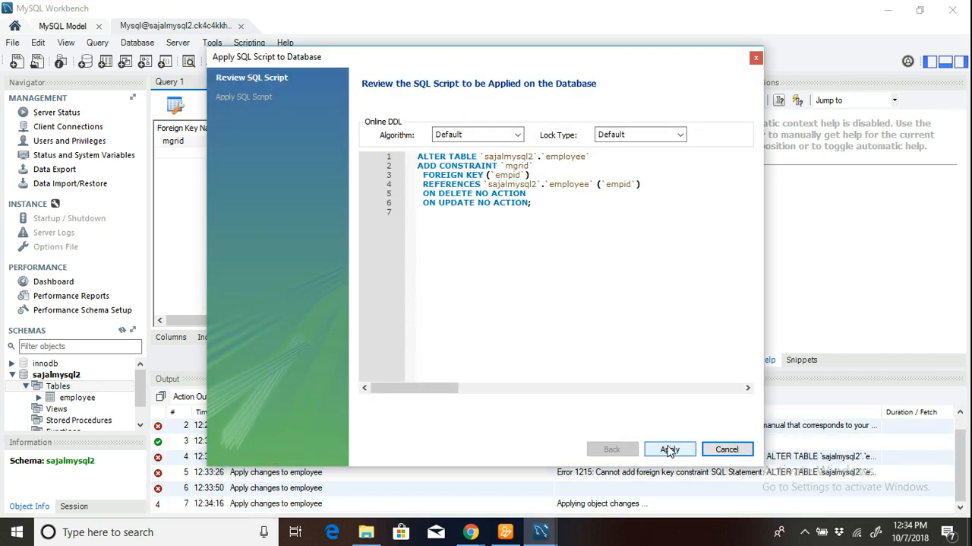
{"action": "left_click", "coordinate": [670, 449]}
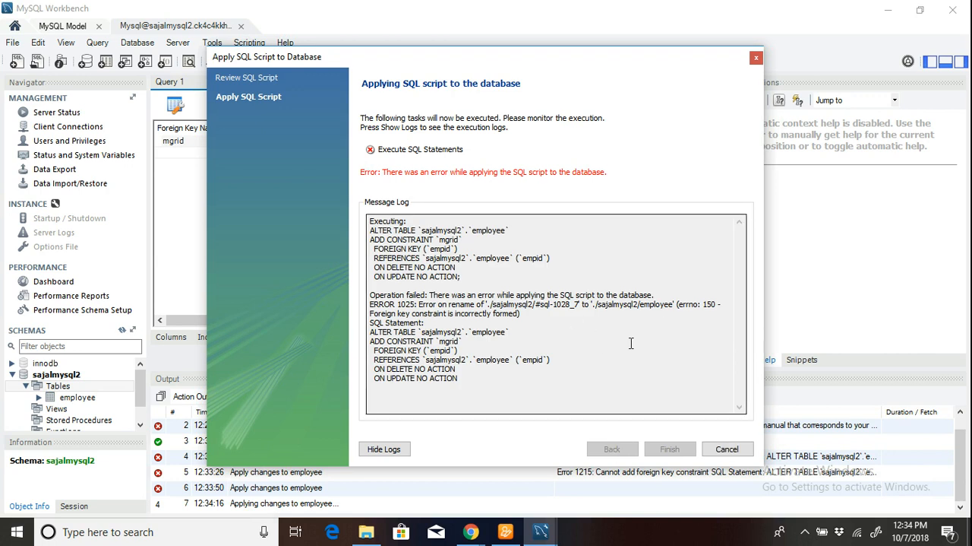
{"action": "left_click", "coordinate": [728, 449]}
Make mgrid the foreign key column referencing empid, and exclude the empid column from the key.
{"action": "left_click", "coordinate": [442, 145]}
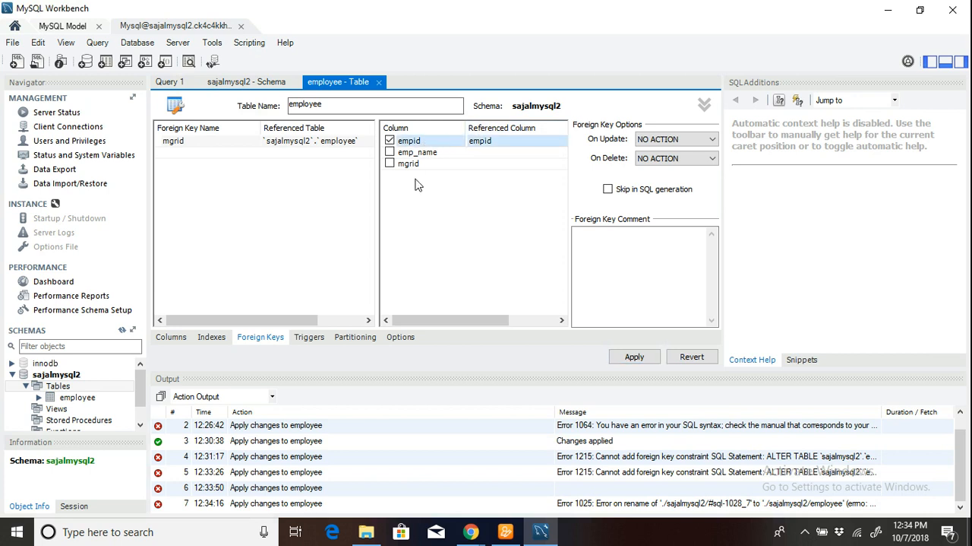
{"action": "left_click", "coordinate": [396, 163]}
{"action": "left_click", "coordinate": [389, 162]}
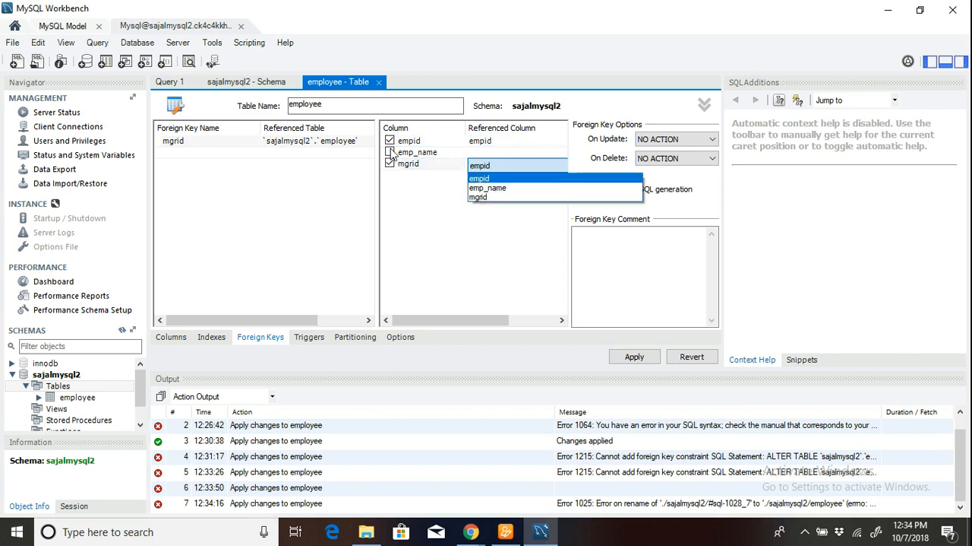
{"action": "left_click", "coordinate": [389, 138]}
{"action": "left_click", "coordinate": [389, 140]}
Apply the mgrid foreign key to the database and finish the SQL script wizard.
{"action": "left_click", "coordinate": [642, 359]}
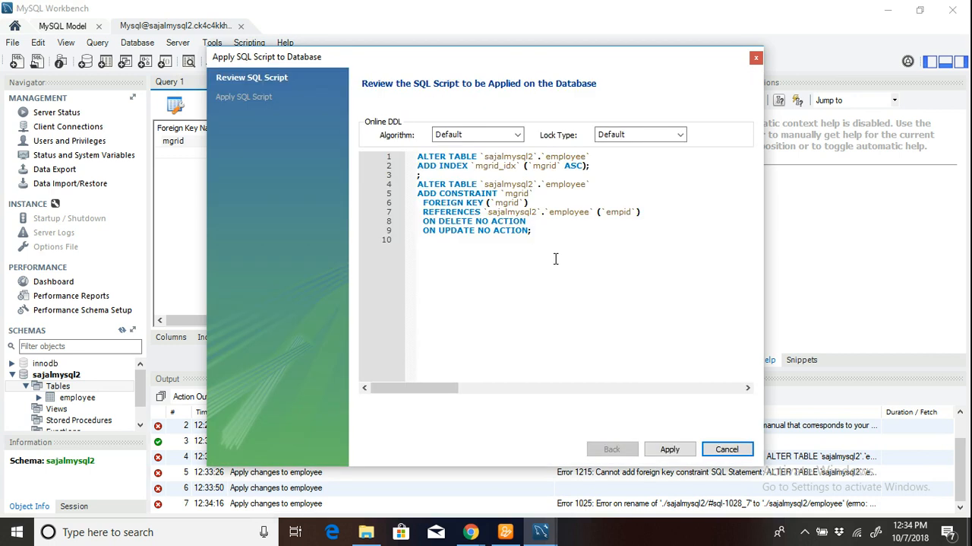
{"action": "left_click", "coordinate": [670, 449]}
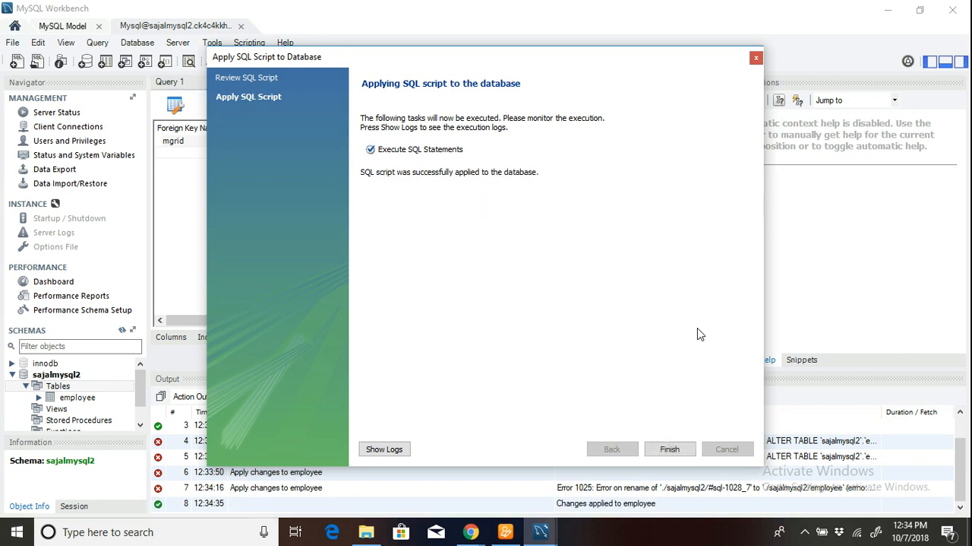
{"action": "left_click", "coordinate": [671, 449]}
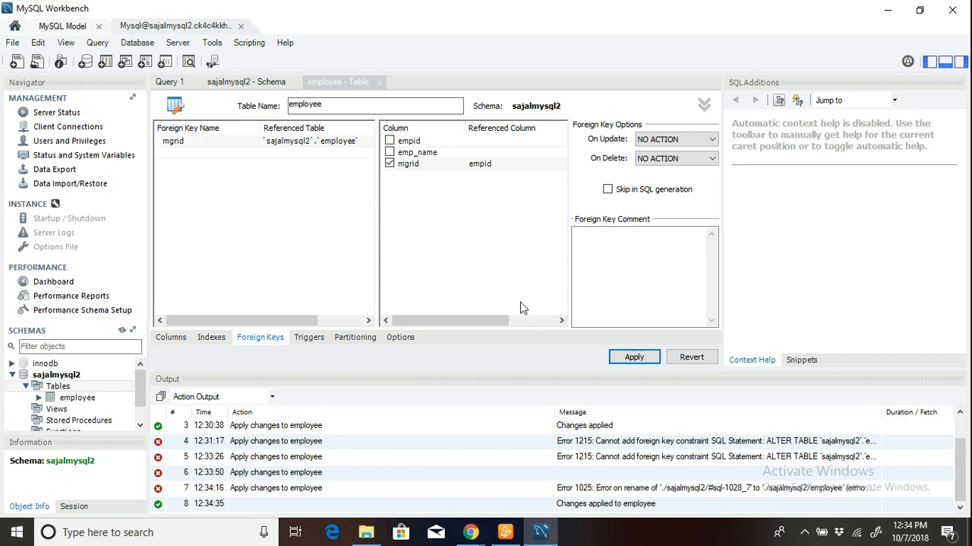
{"action": "left_click", "coordinate": [635, 355]}
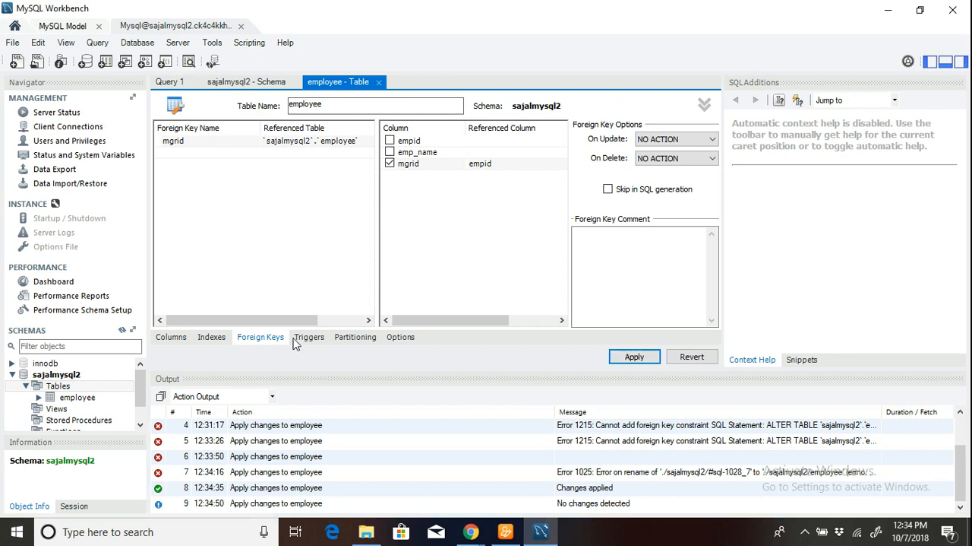
Review the employee table's columns, indexes and foreign keys.
{"action": "left_click", "coordinate": [174, 341]}
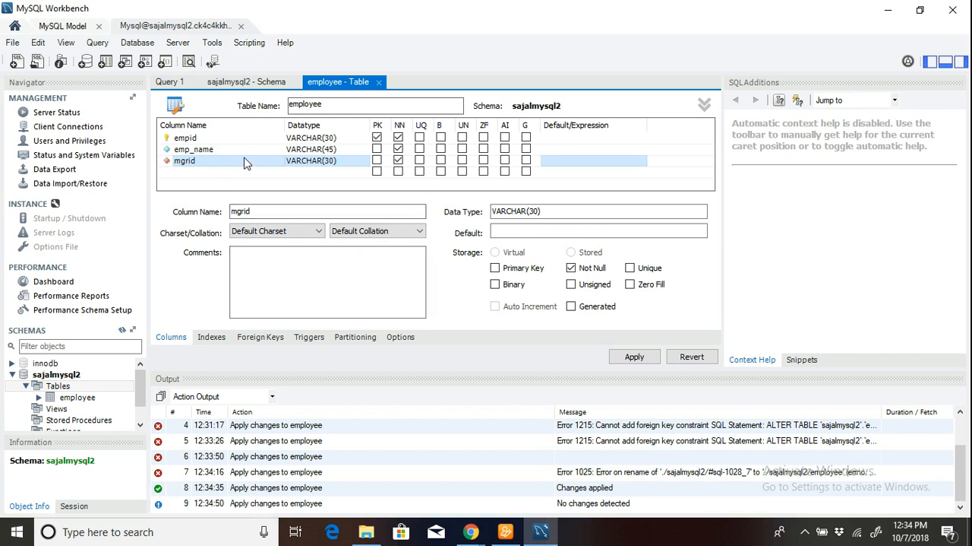
{"action": "left_click_drag", "start_coordinate": [139, 393], "coordinate": [140, 401]}
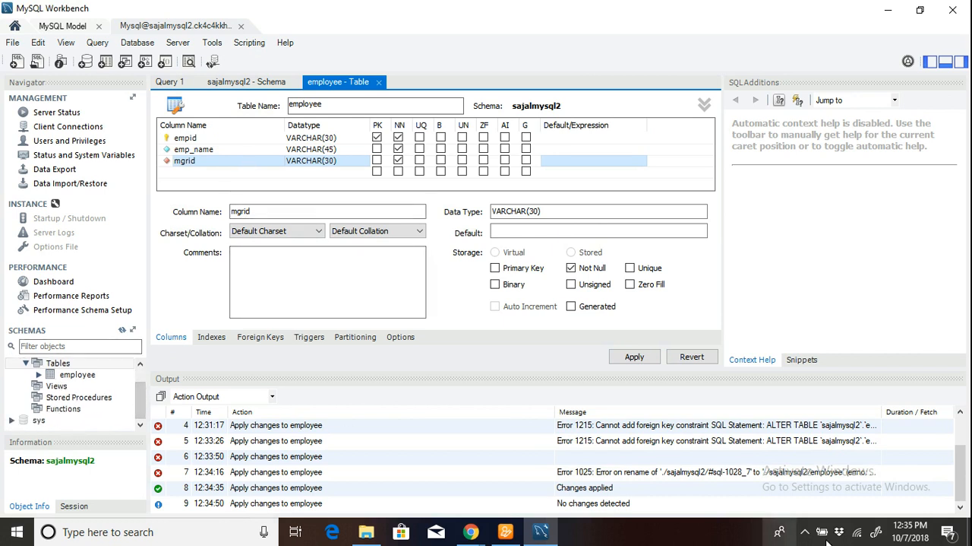
{"action": "left_click", "coordinate": [212, 336]}
{"action": "left_click", "coordinate": [266, 338]}
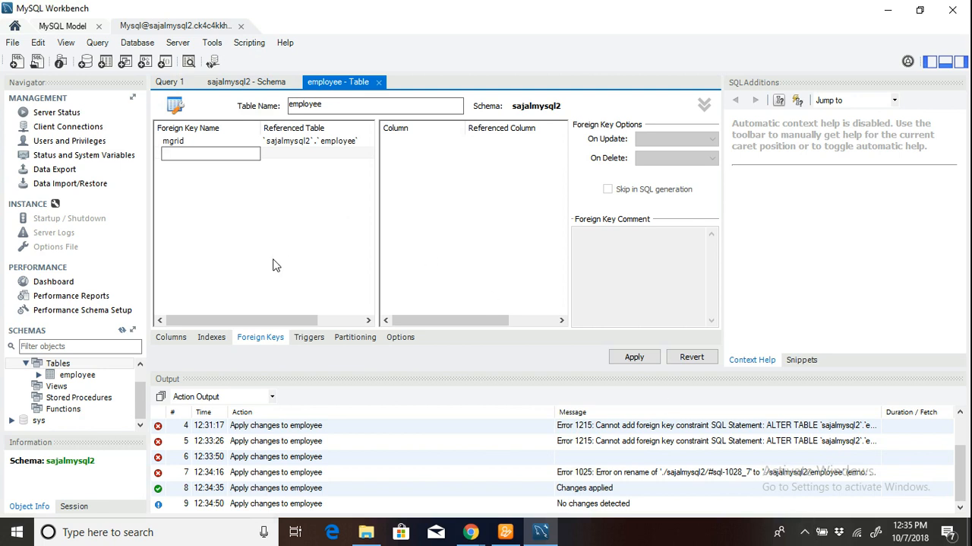
Open a new SQL query tab and execute "select * from employee".
{"action": "left_click", "coordinate": [98, 42]}
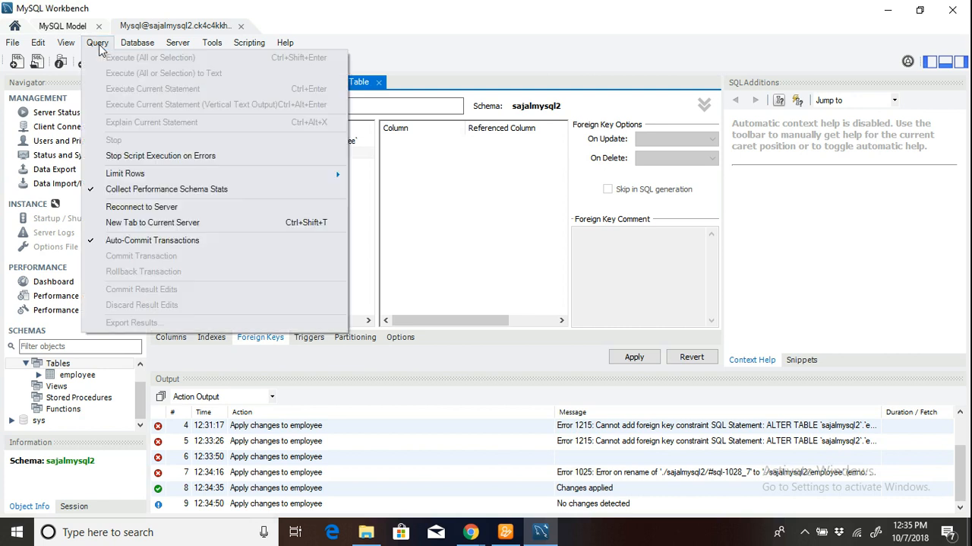
{"action": "left_click", "coordinate": [421, 260]}
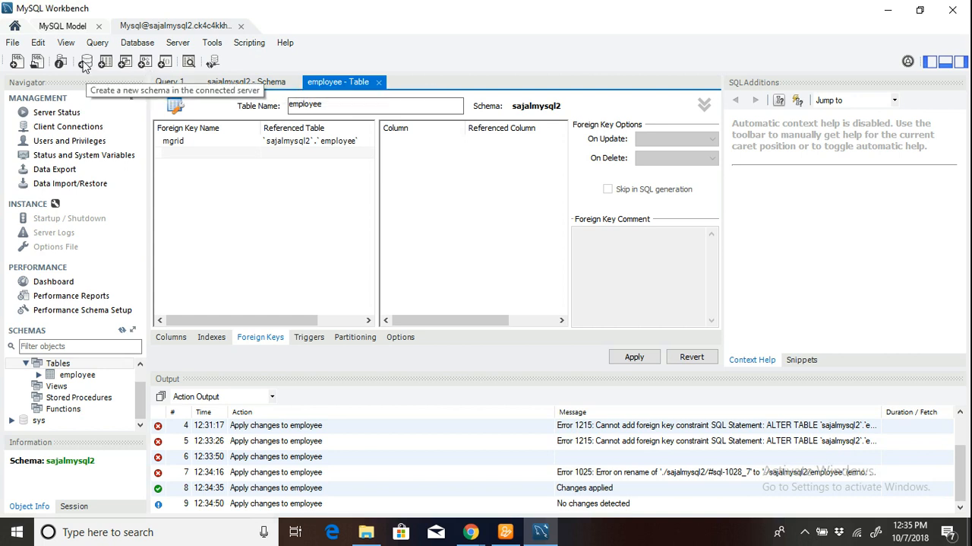
{"action": "left_click", "coordinate": [16, 62]}
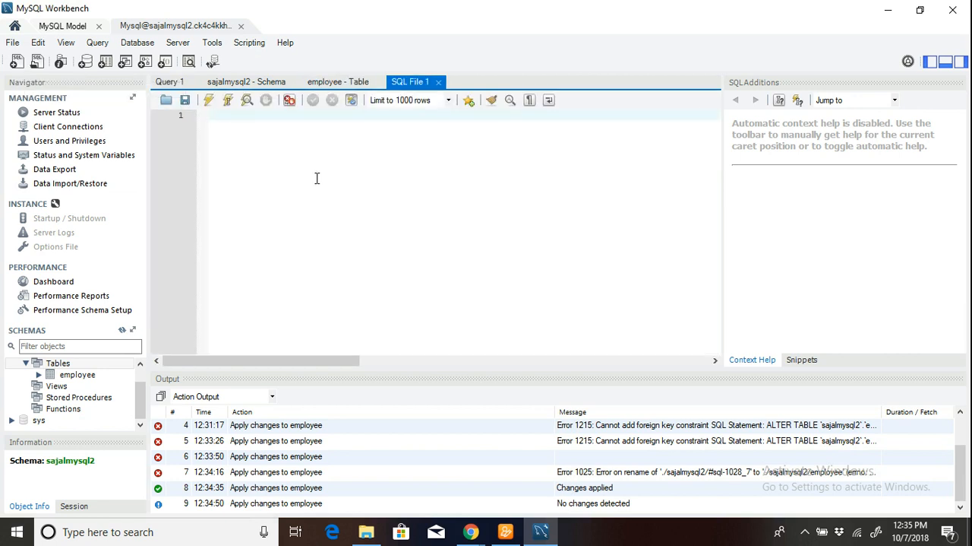
{"action": "type", "text": "select * from employee"}
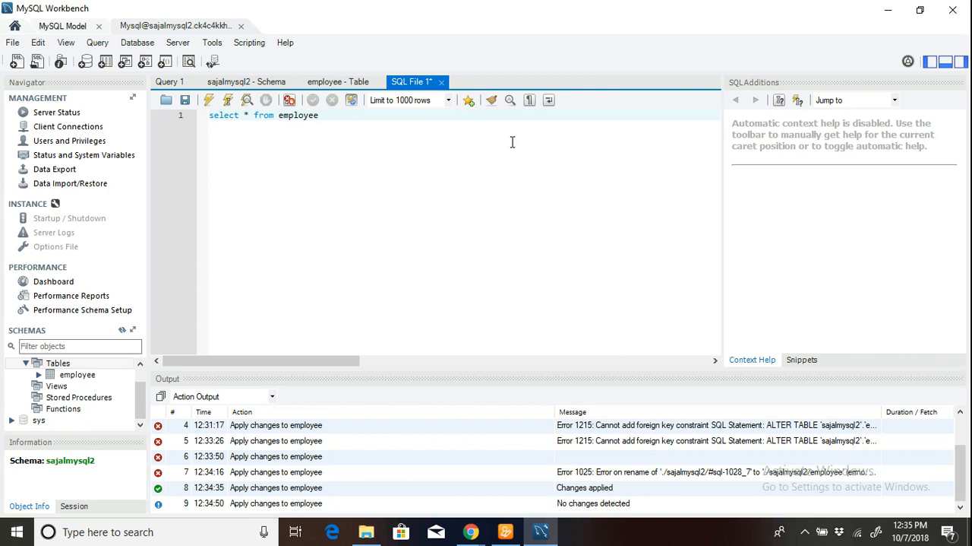
{"action": "left_click", "coordinate": [209, 101]}
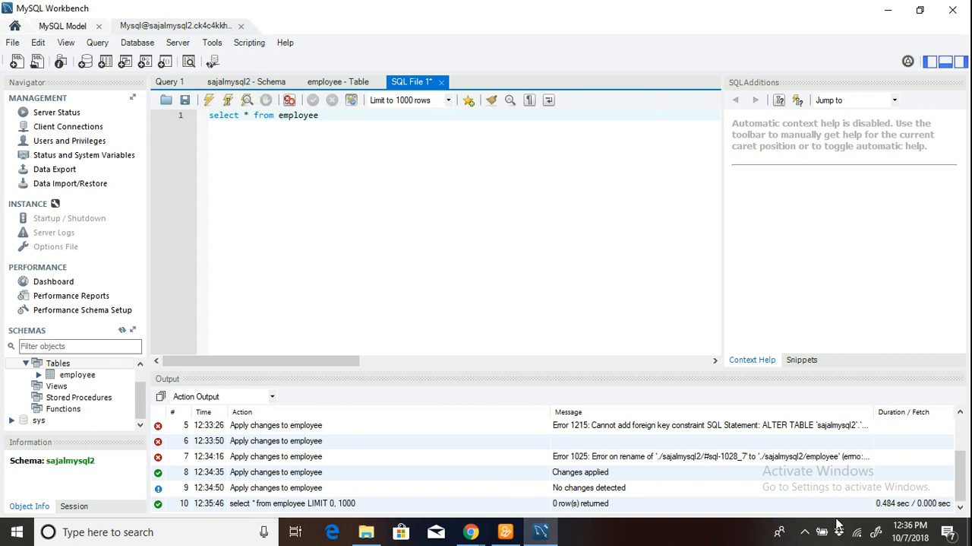
{"action": "left_click", "coordinate": [805, 531]}
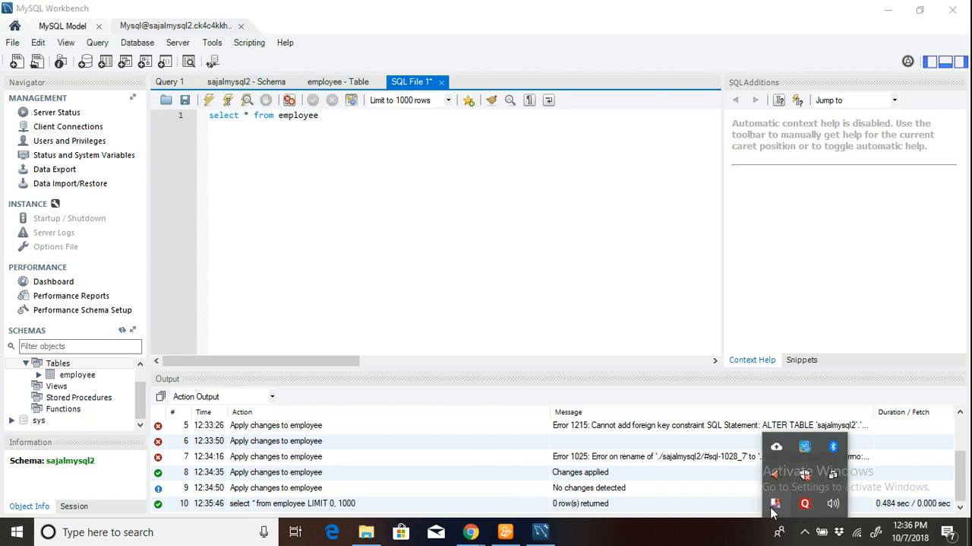